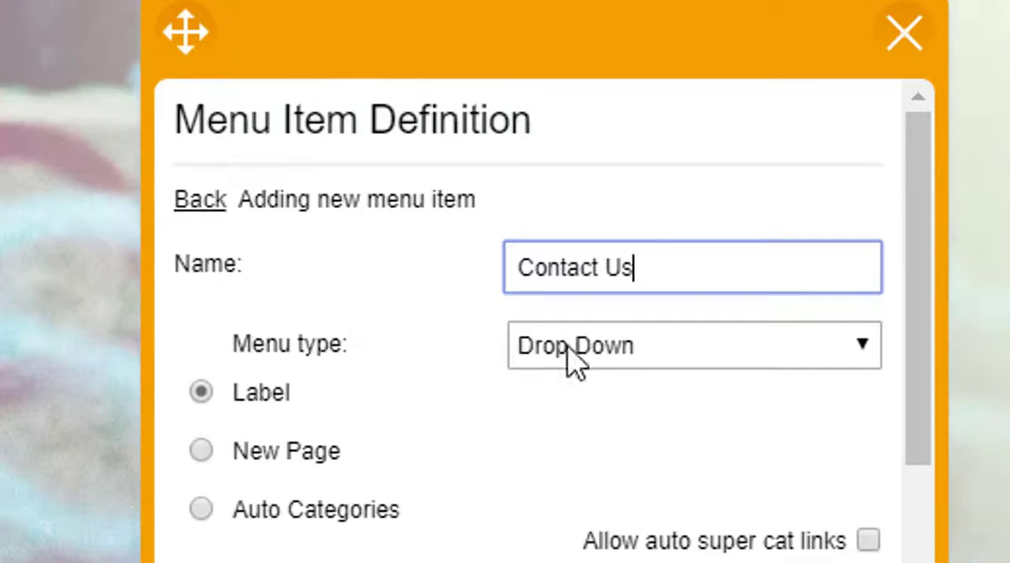
- Set the new Contact Us menu item to New Page, save it and close the menu definition
scroll(415, 343, "down", 10)
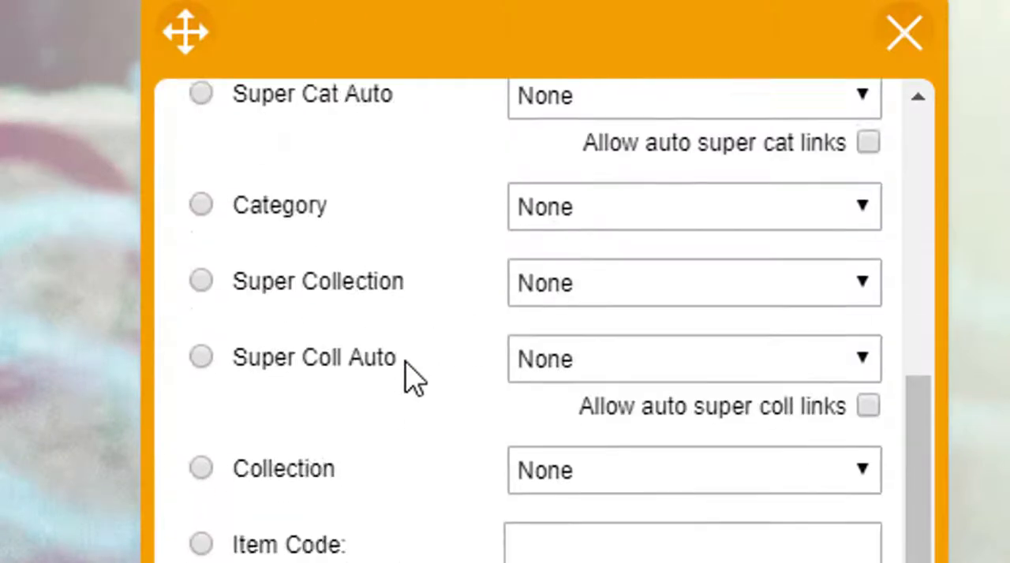
scroll(334, 491, "up", 10)
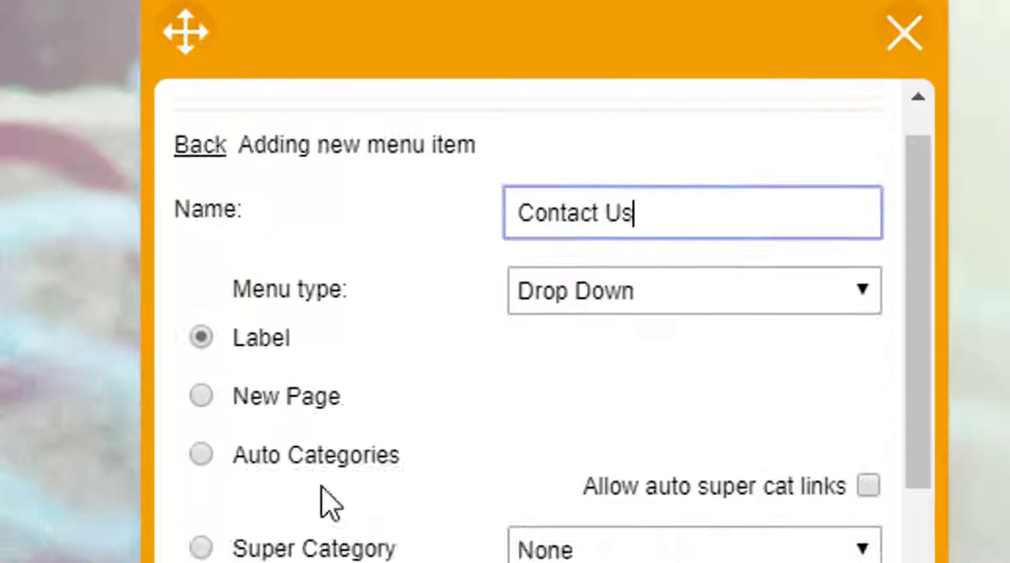
left_click(199, 456)
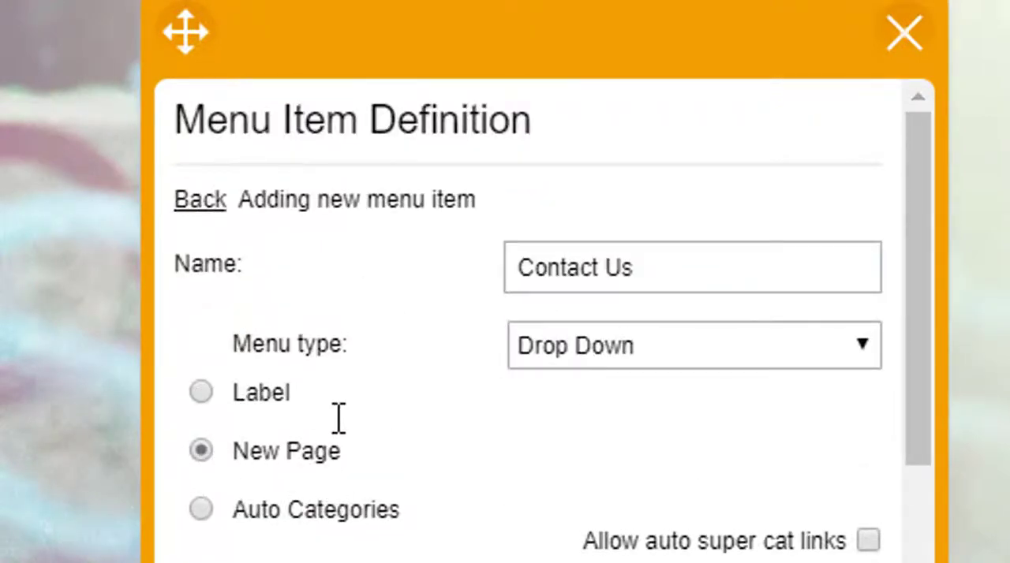
scroll(505, 471, "down", 5)
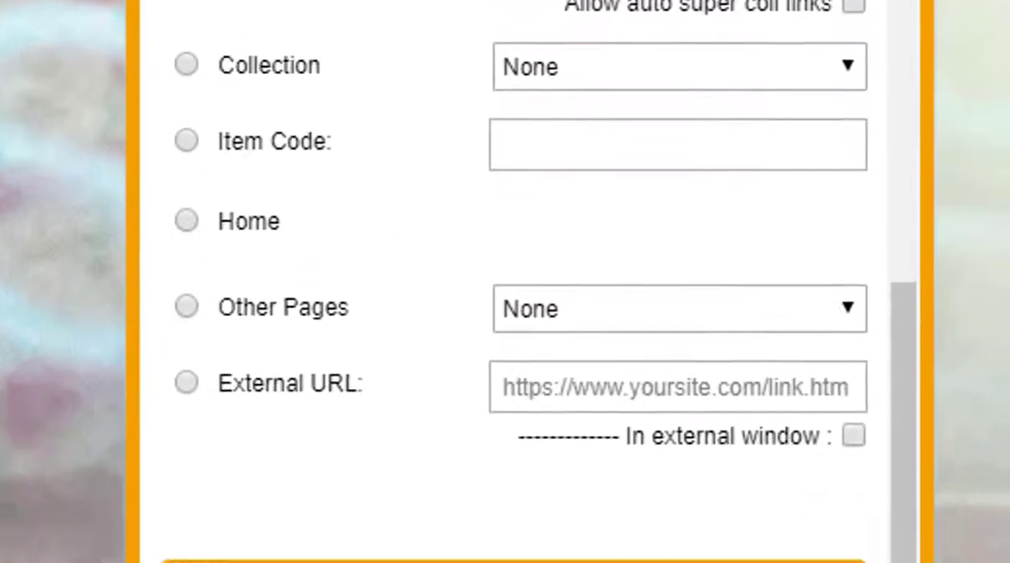
left_click(482, 448)
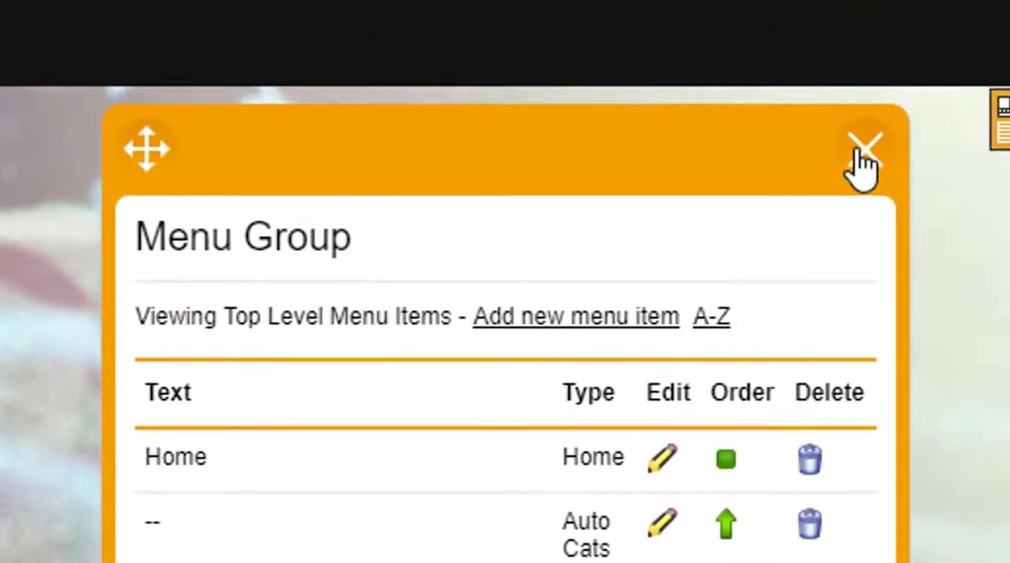
left_click(861, 152)
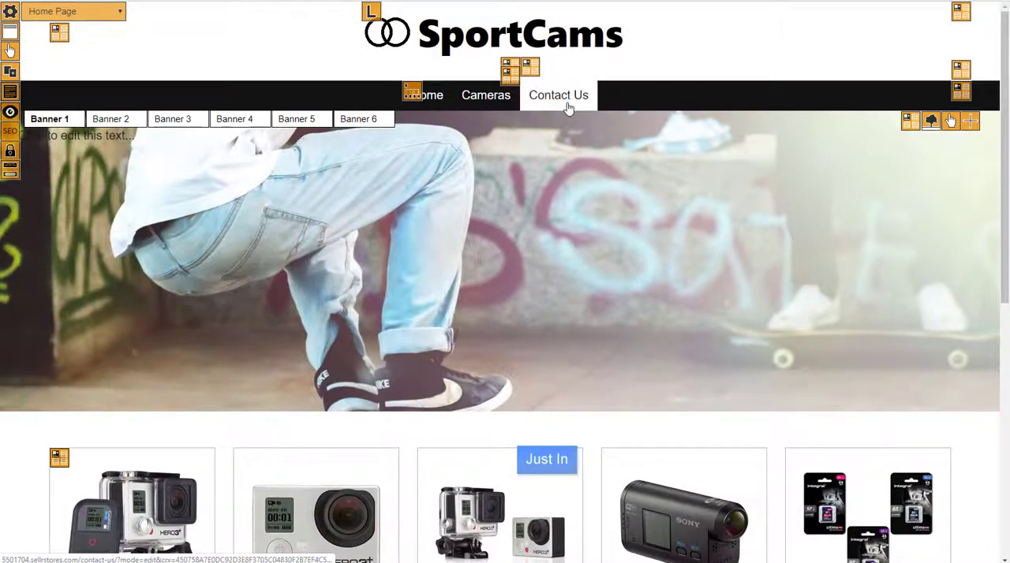
- Open the Contact Us page and add the Contact block to its main section
left_click(568, 108)
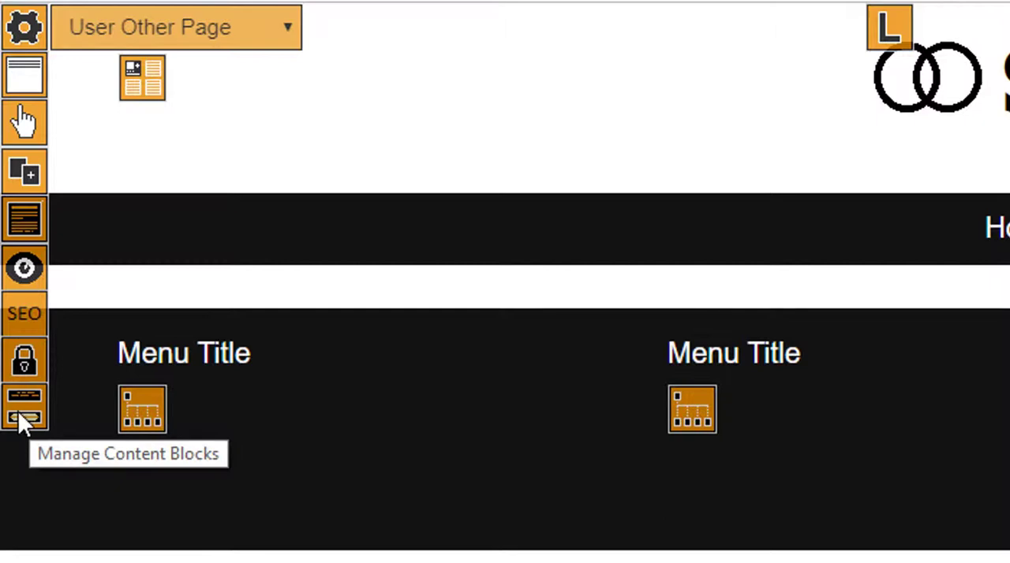
left_click(20, 411)
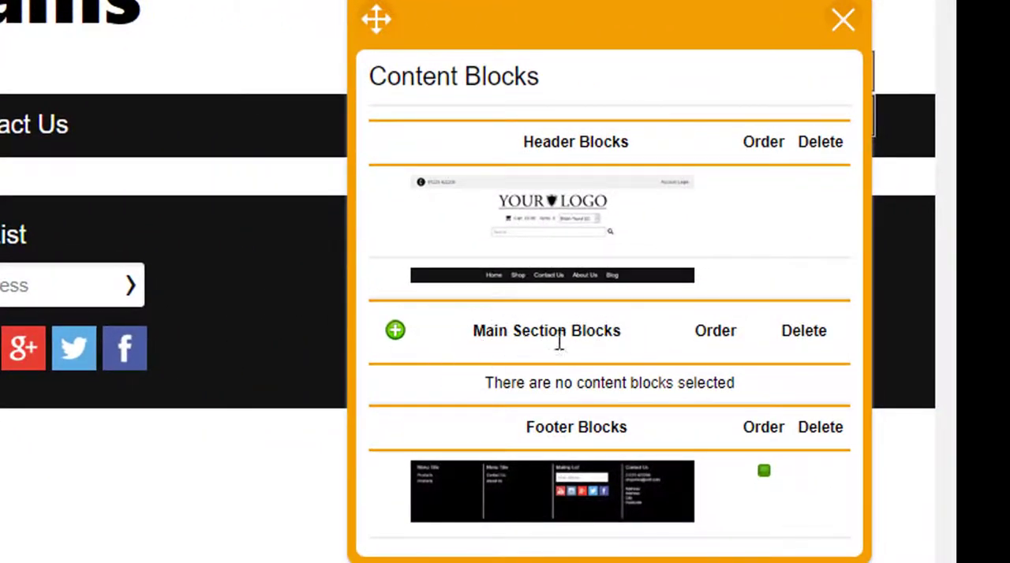
left_click(396, 331)
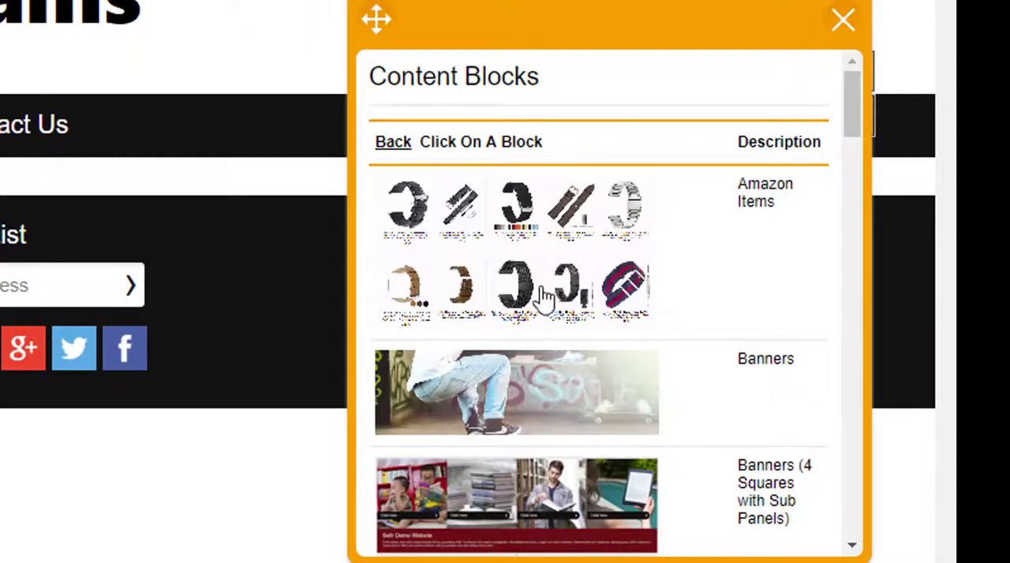
scroll(552, 296, "down", 6)
scroll(552, 282, "down", 4)
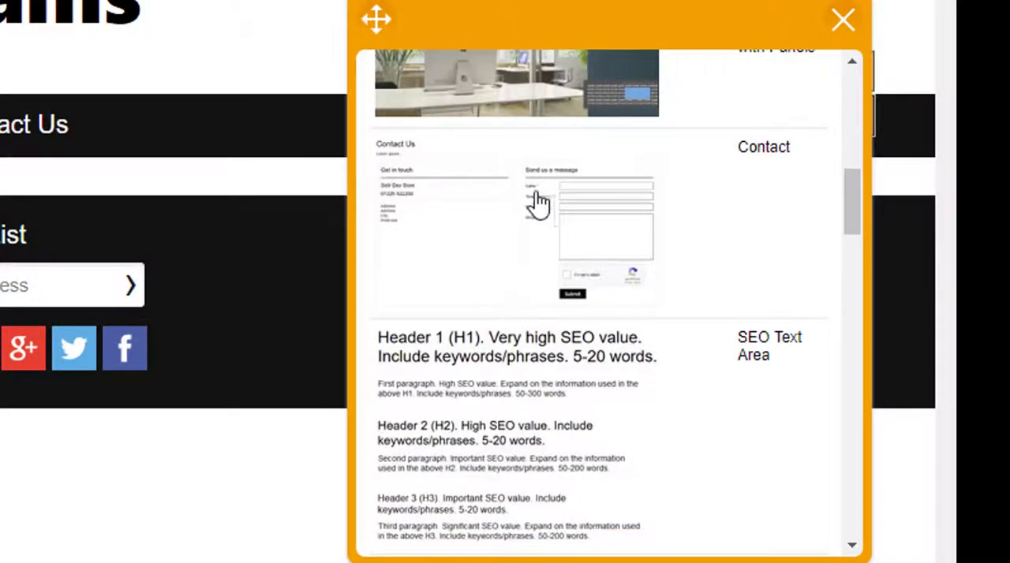
scroll(545, 237, "up", 2)
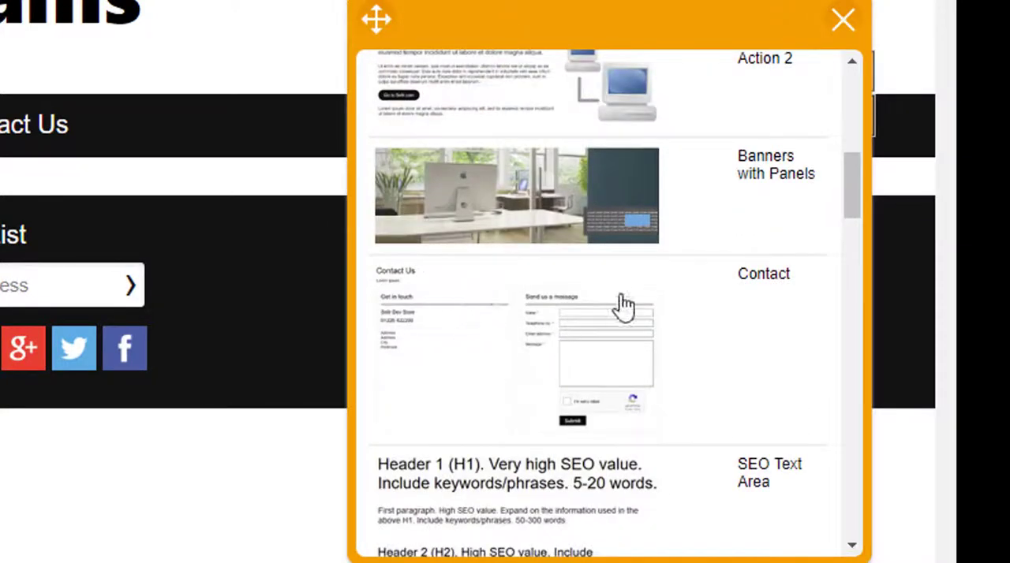
left_click(499, 331)
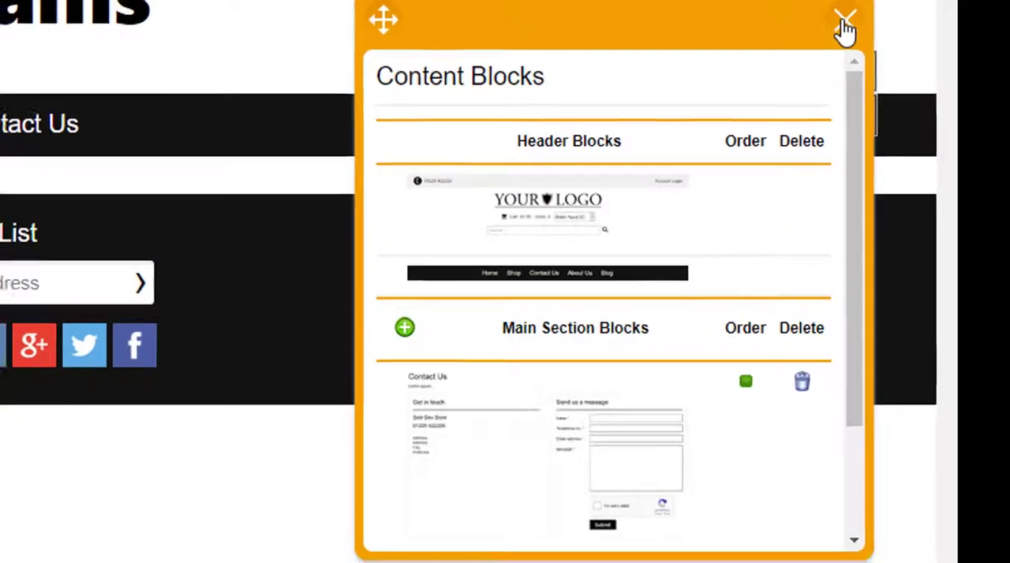
left_click(841, 21)
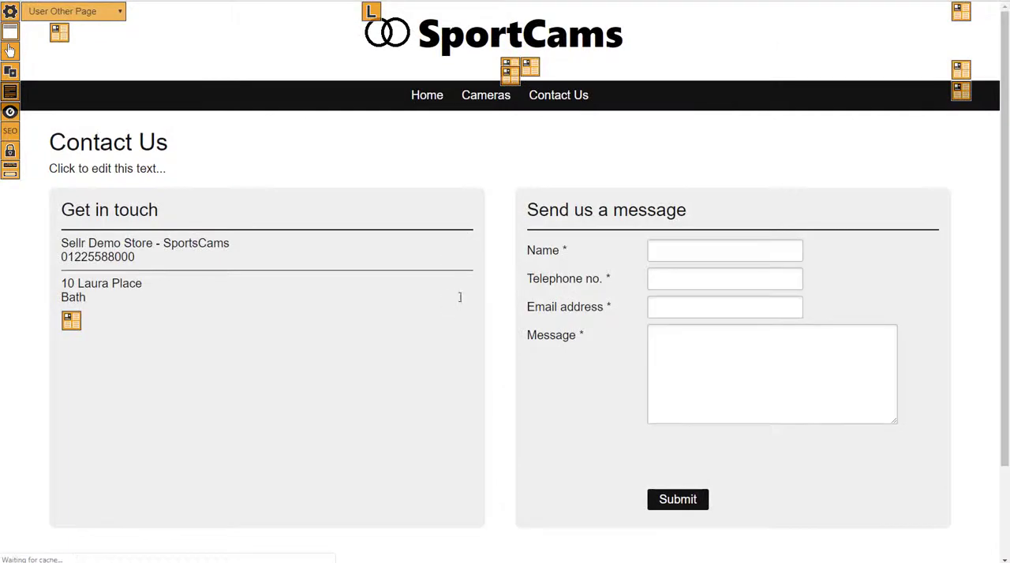
- Replace the placeholder text under the Contact Us heading with "Enter your details below to send us a message." and save the changes
scroll(352, 302, "down", 1)
scroll(353, 303, "down", 2)
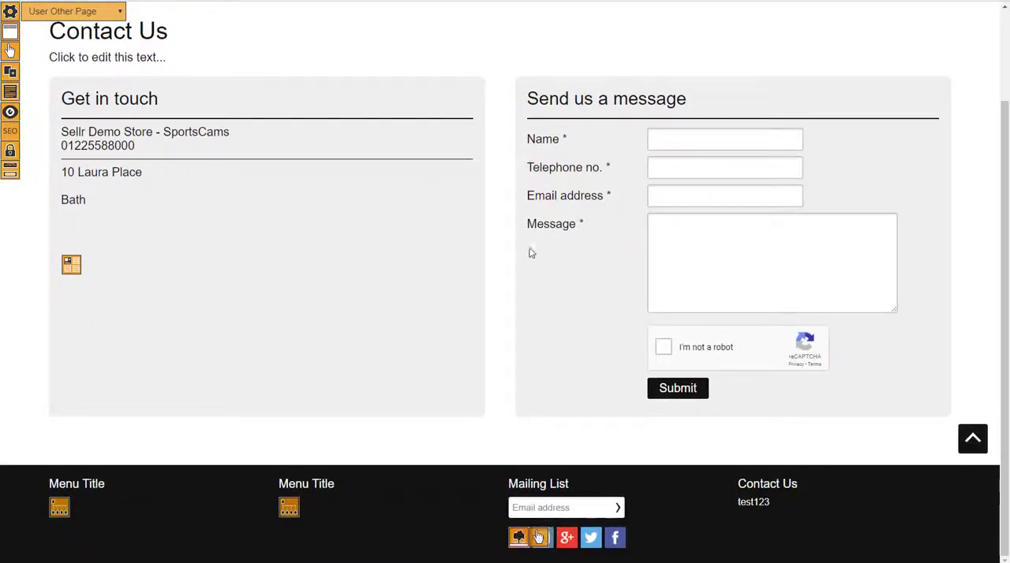
scroll(483, 251, "up", 3)
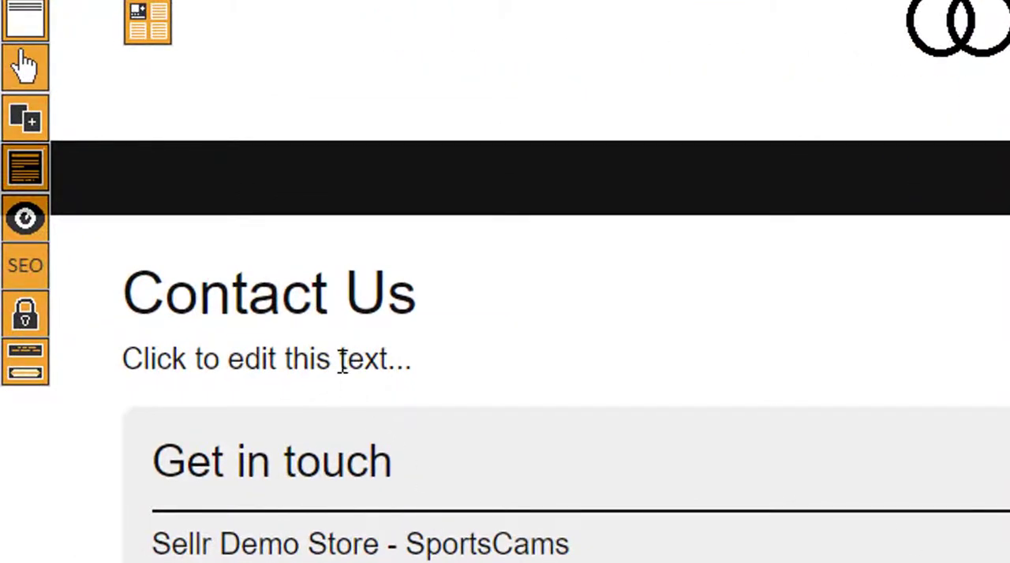
left_click(410, 360)
left_click_drag(412, 359, 86, 405)
type("Ente")
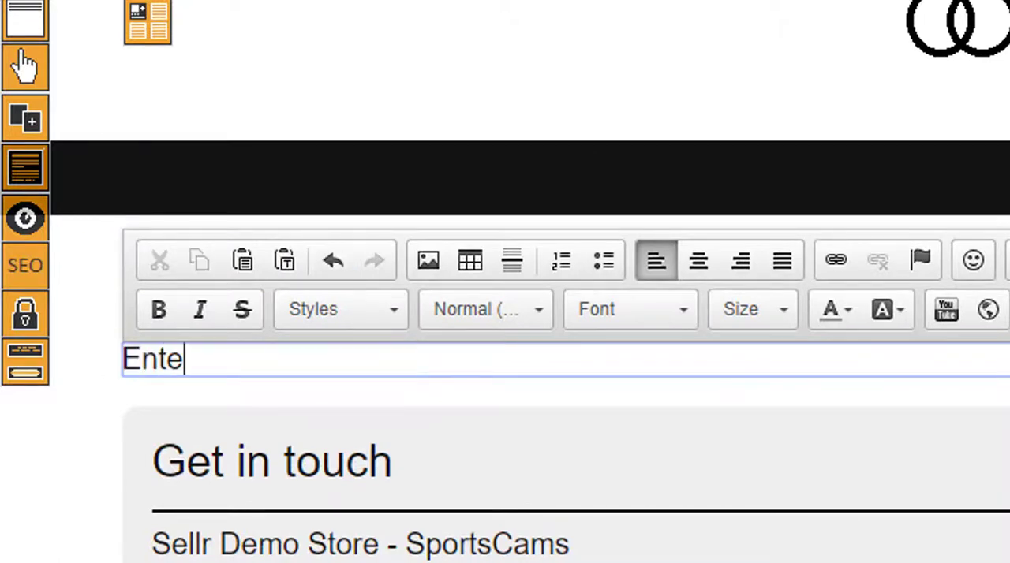
type("r your details below to s")
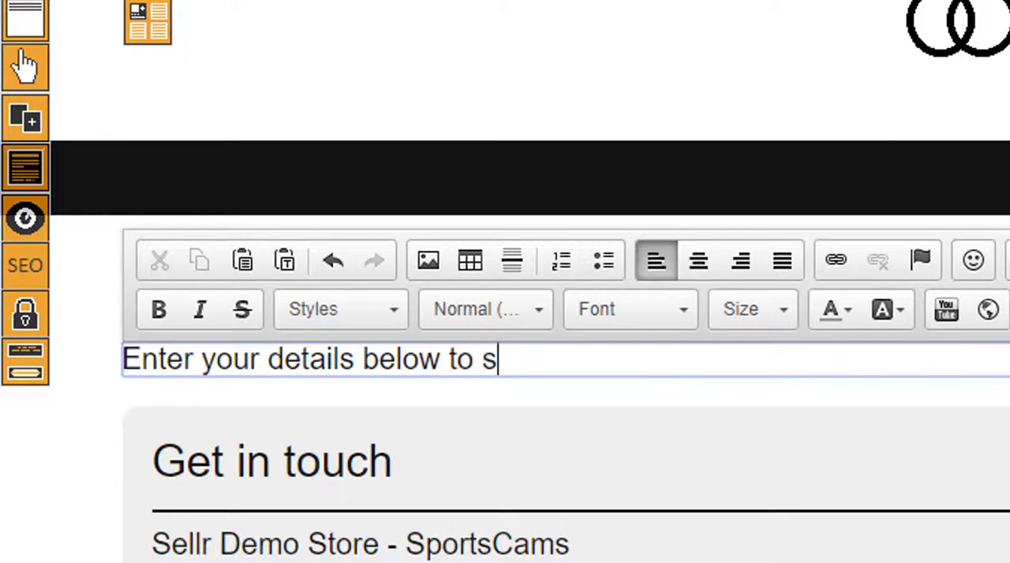
type("end us a me")
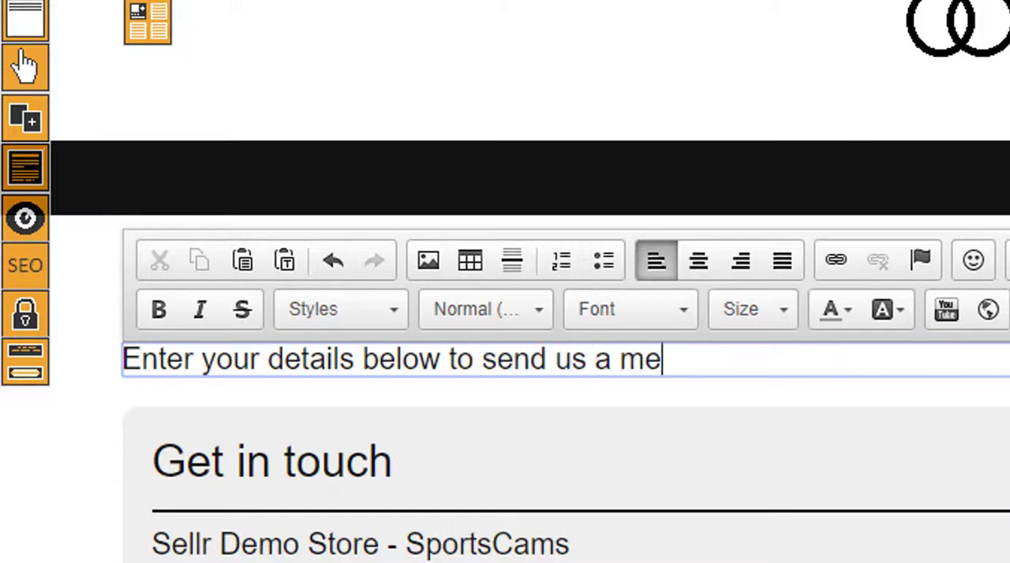
type("sssage.")
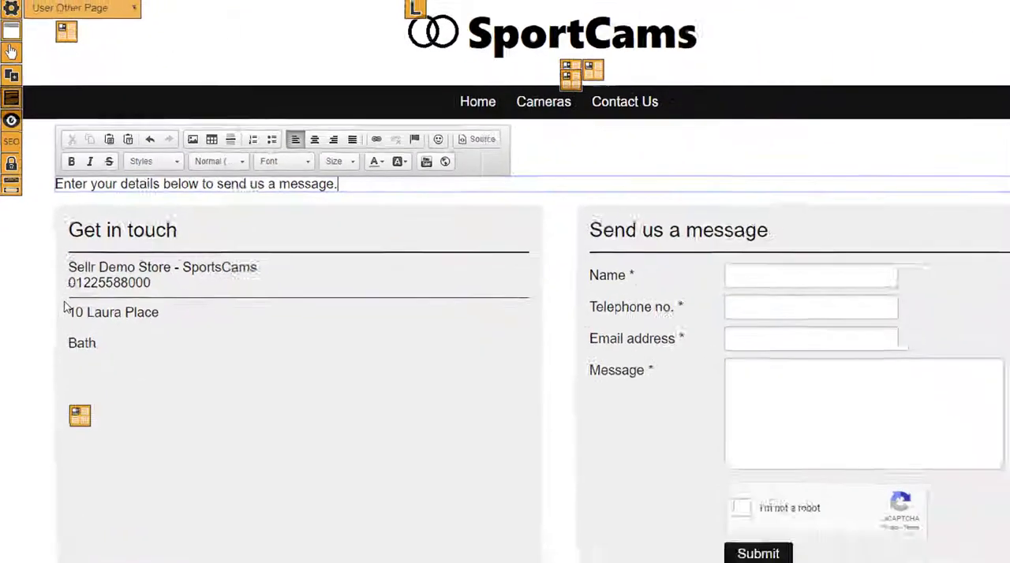
scroll(56, 404, "down", 1)
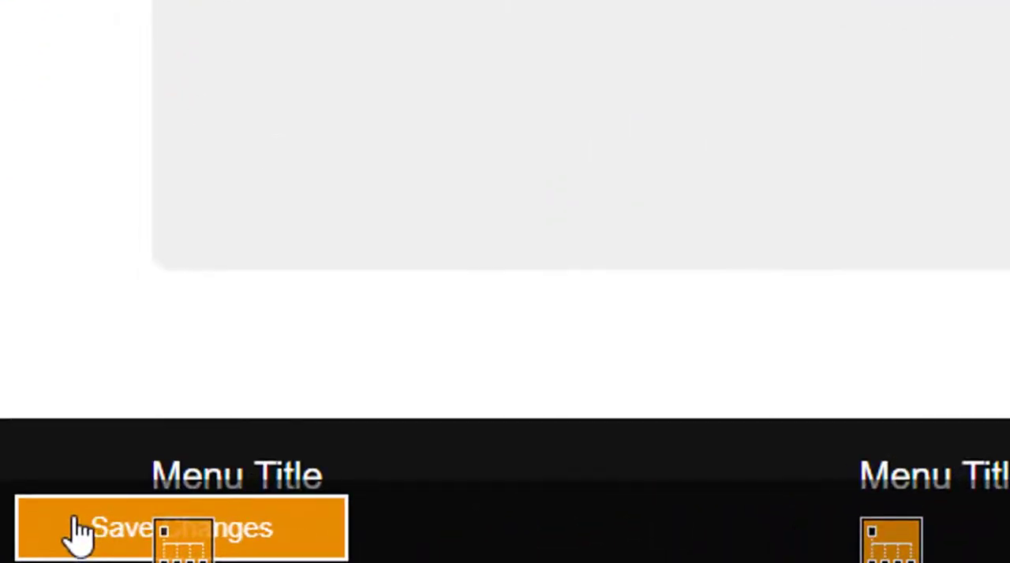
left_click(25, 549)
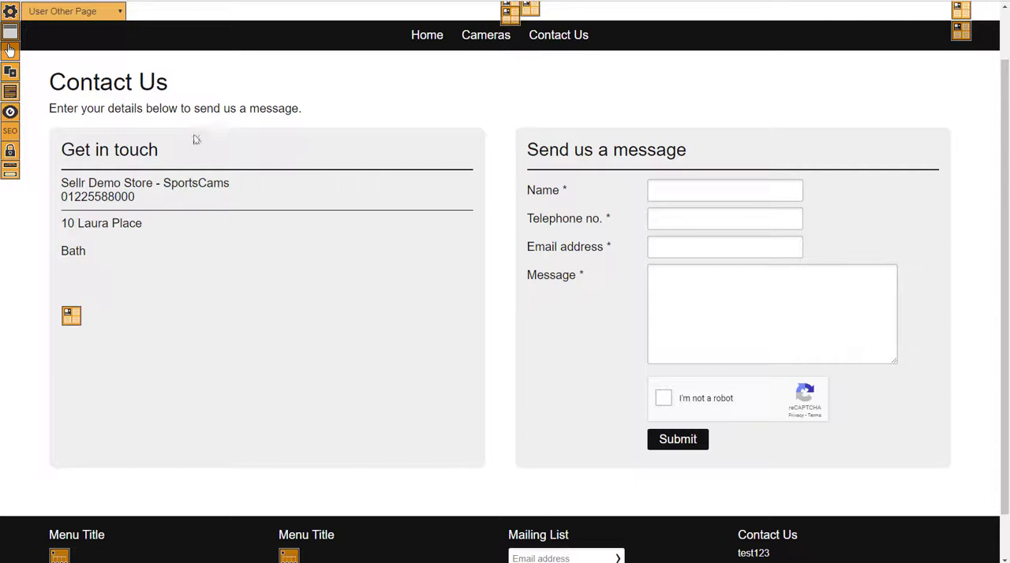
- Return to the store's home page and look over the navigation menu entries
left_click(277, 211)
left_click(455, 114)
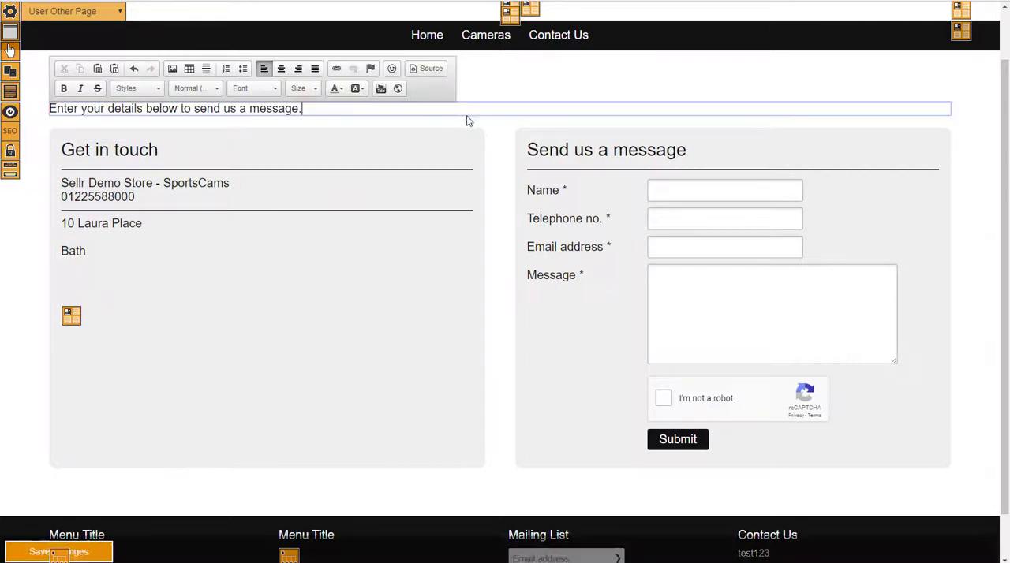
scroll(471, 121, "up", 1)
left_click(546, 155)
left_click(427, 99)
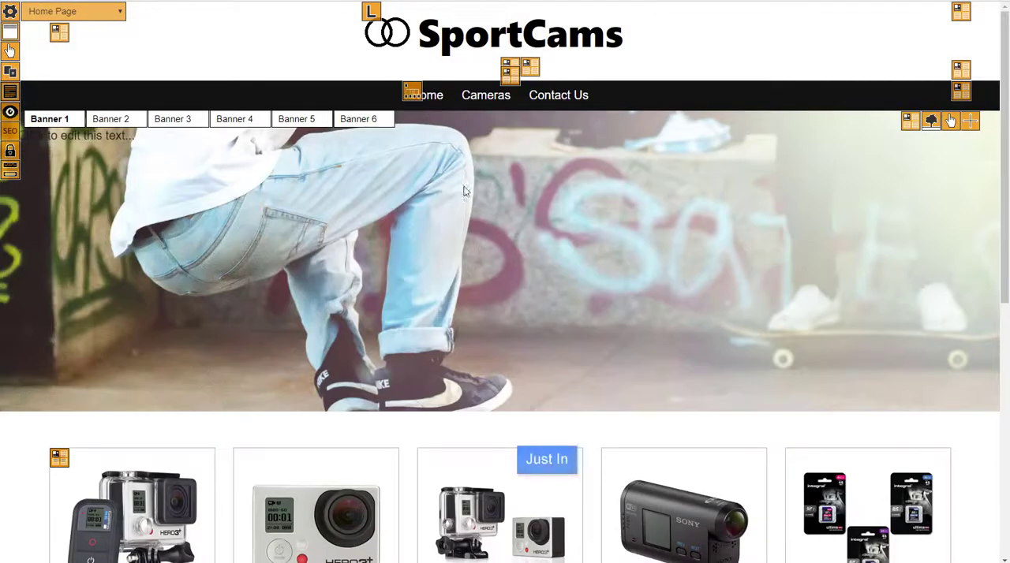
mouse_move(483, 98)
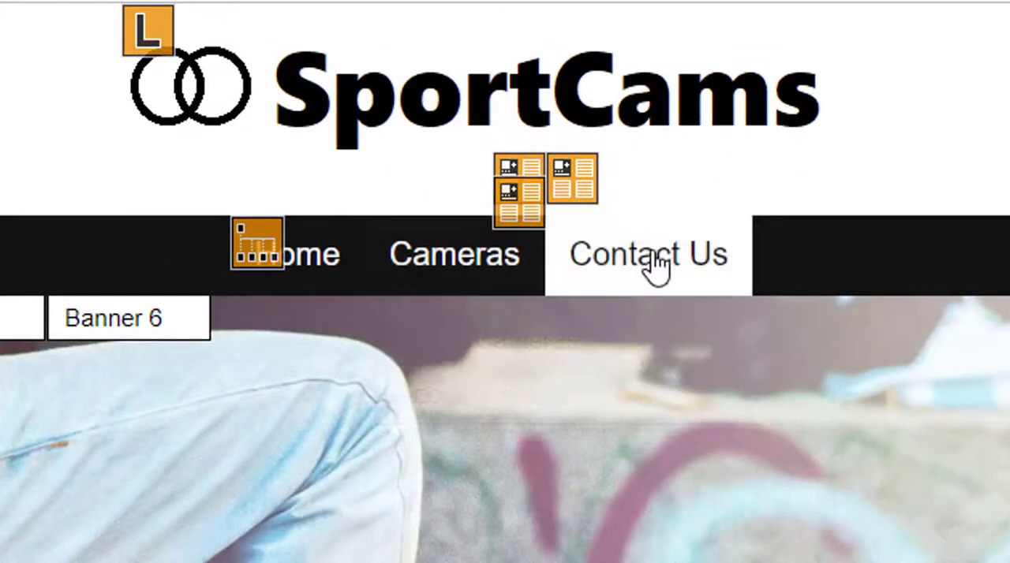
mouse_move(463, 266)
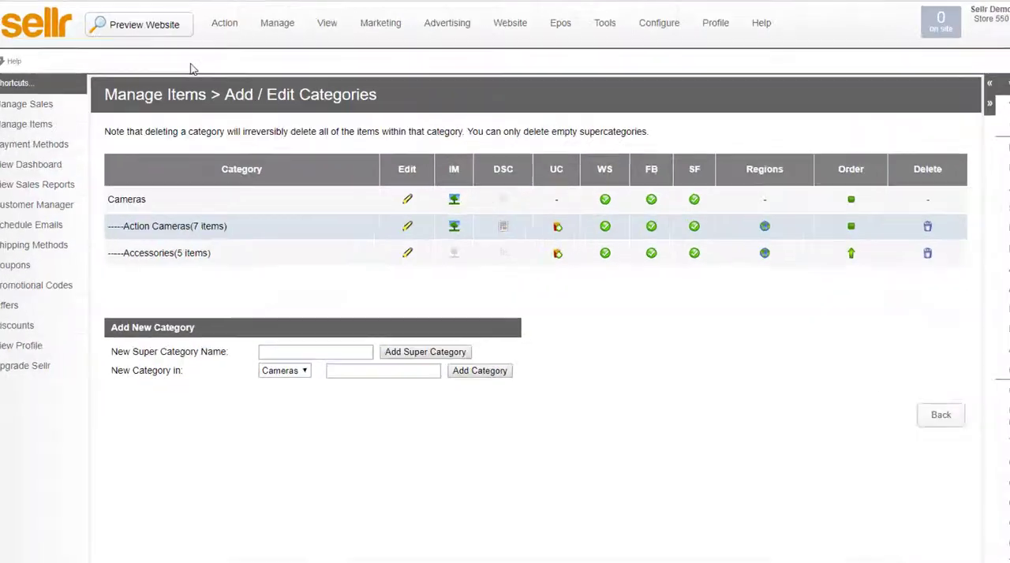
- Switch to the Sellr admin and add a collection named Sale Items in Base Collections
left_click(266, 20)
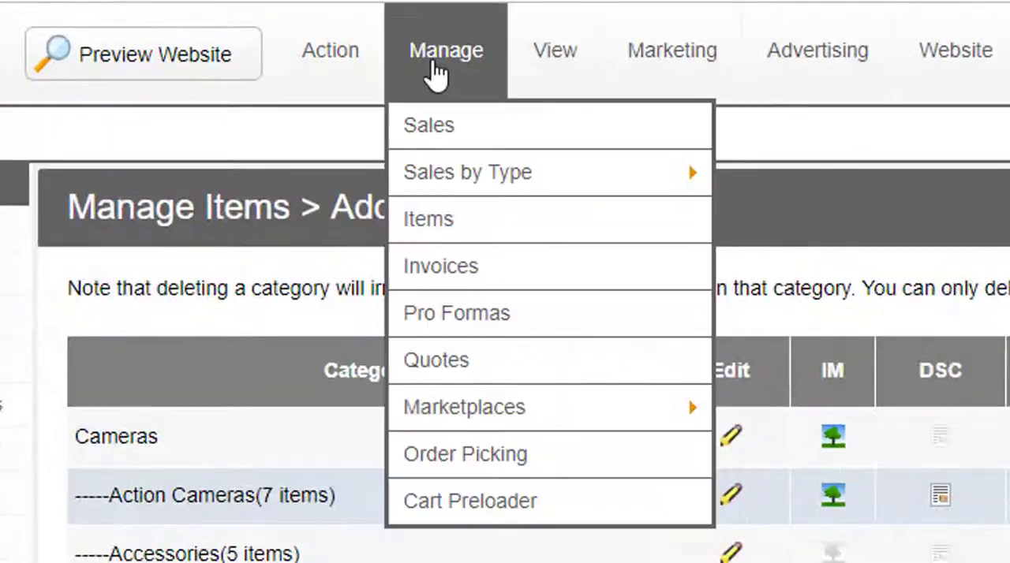
left_click(453, 223)
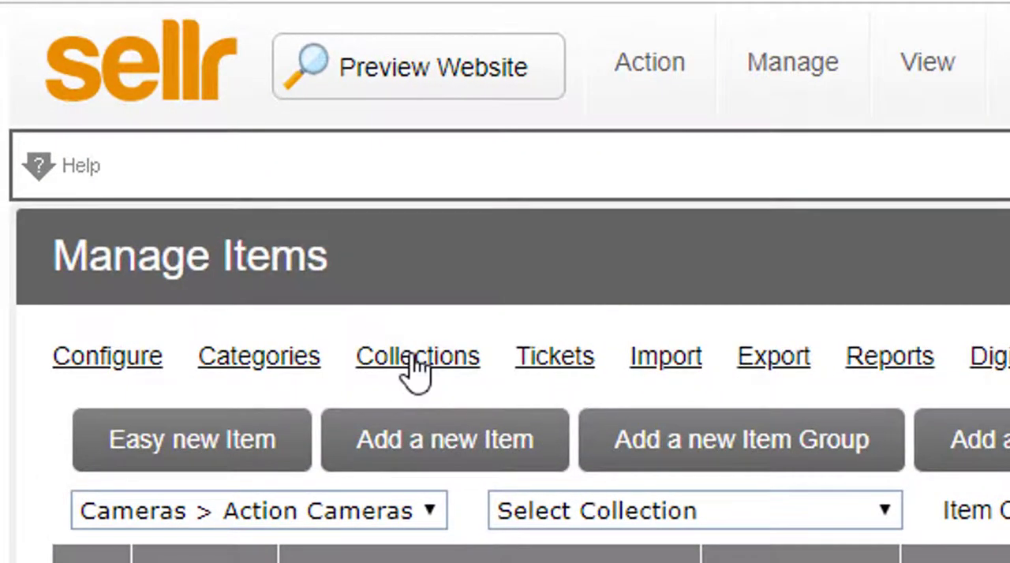
left_click(416, 359)
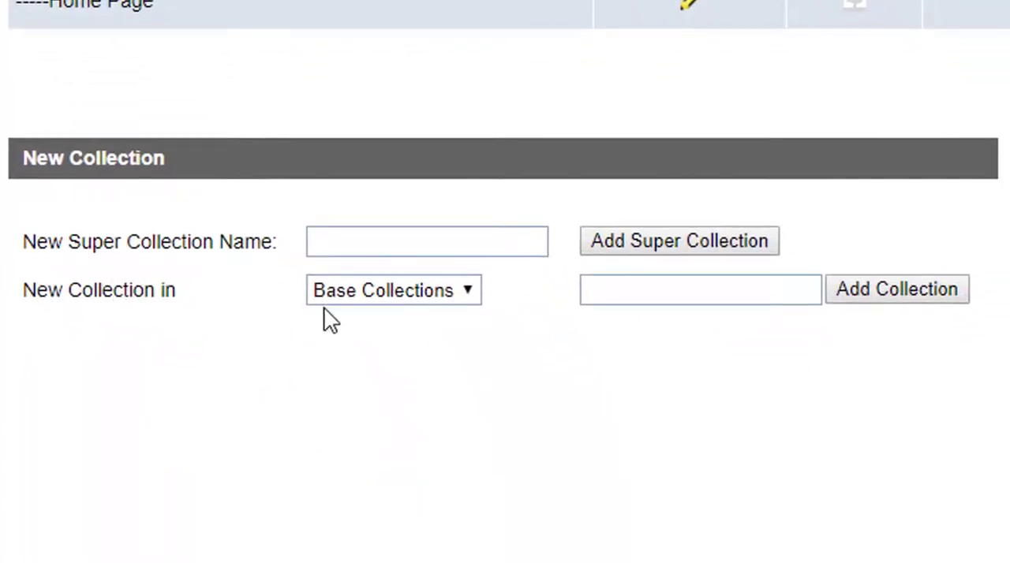
left_click(644, 295)
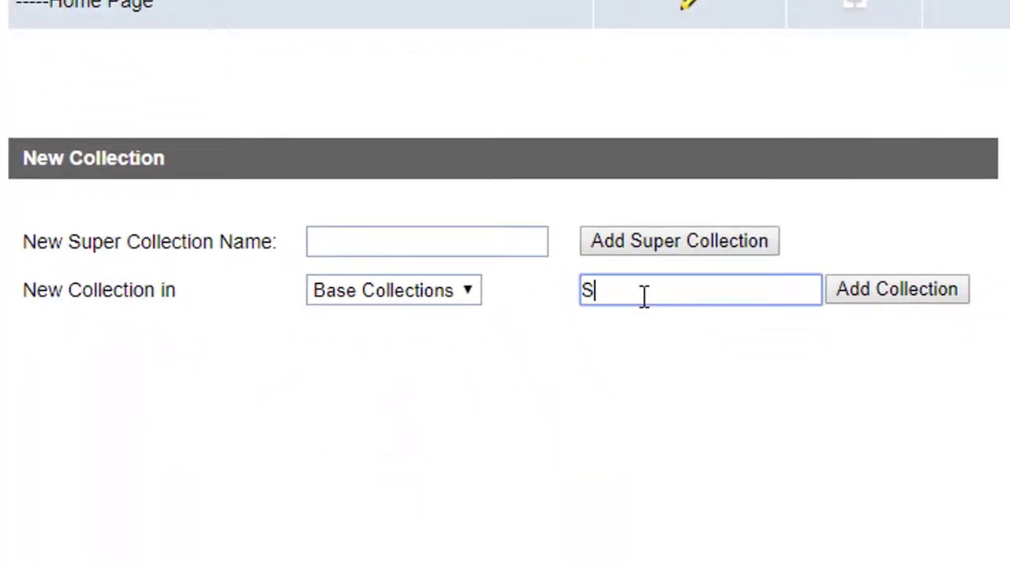
type("Sale Items")
left_click(897, 290)
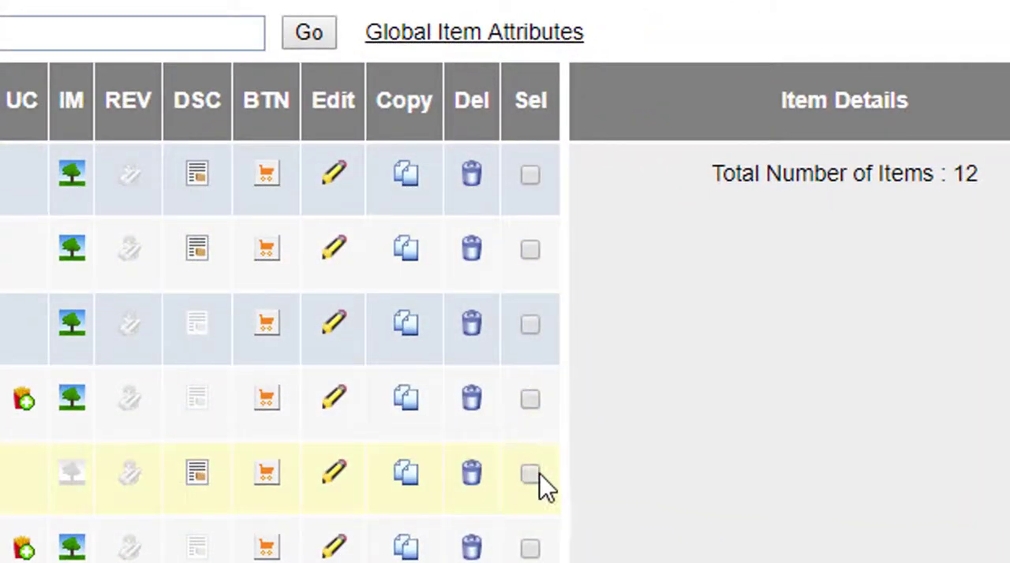
- Add Product5 (Sony HDR AS15 Helmet Camera) and Survival Of The Coolest Book to Base Collections > Sale Items, save, and list that collection's items
left_click(530, 474)
left_click(531, 399)
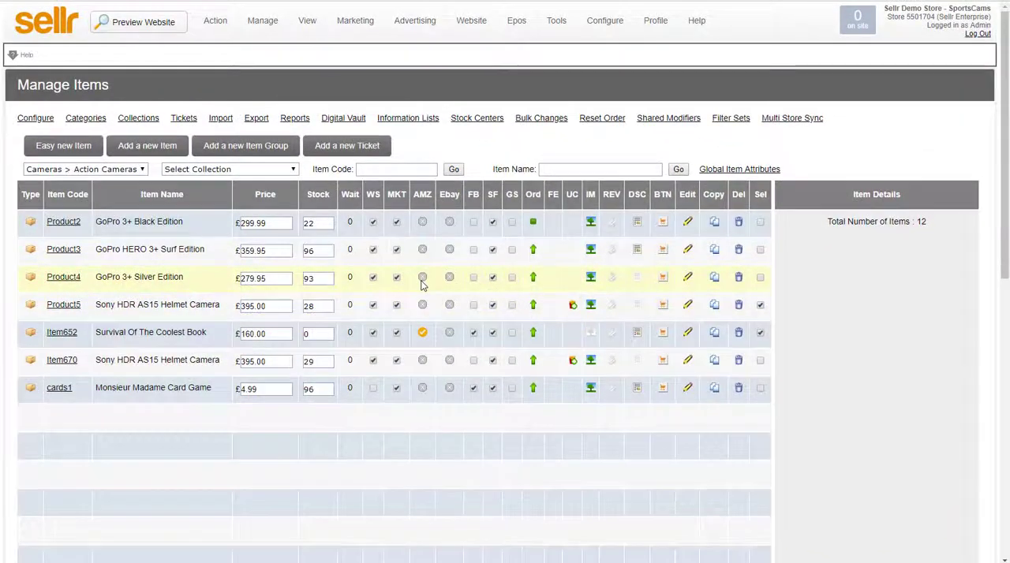
scroll(398, 280, "down", 2)
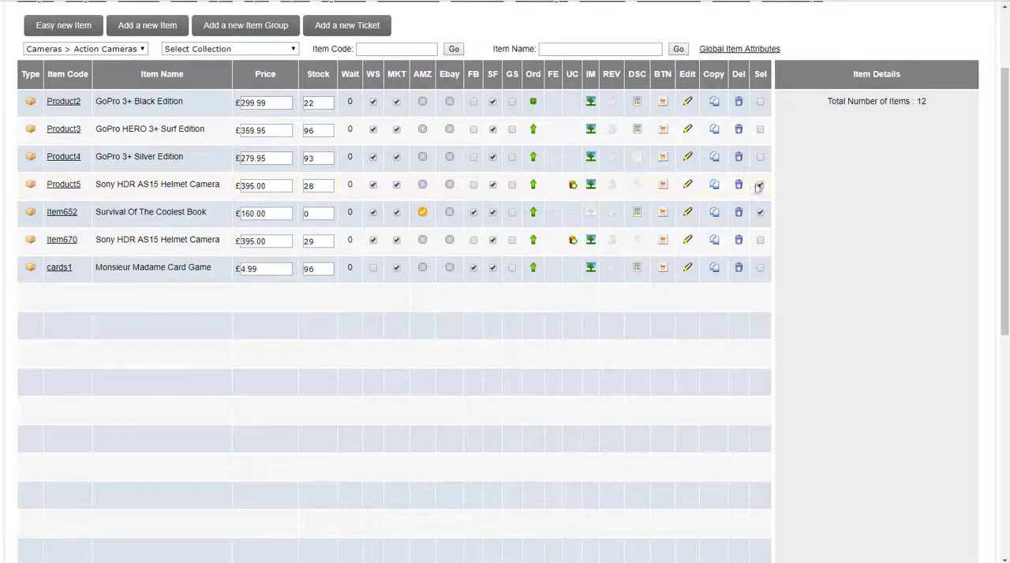
scroll(671, 209, "down", 5)
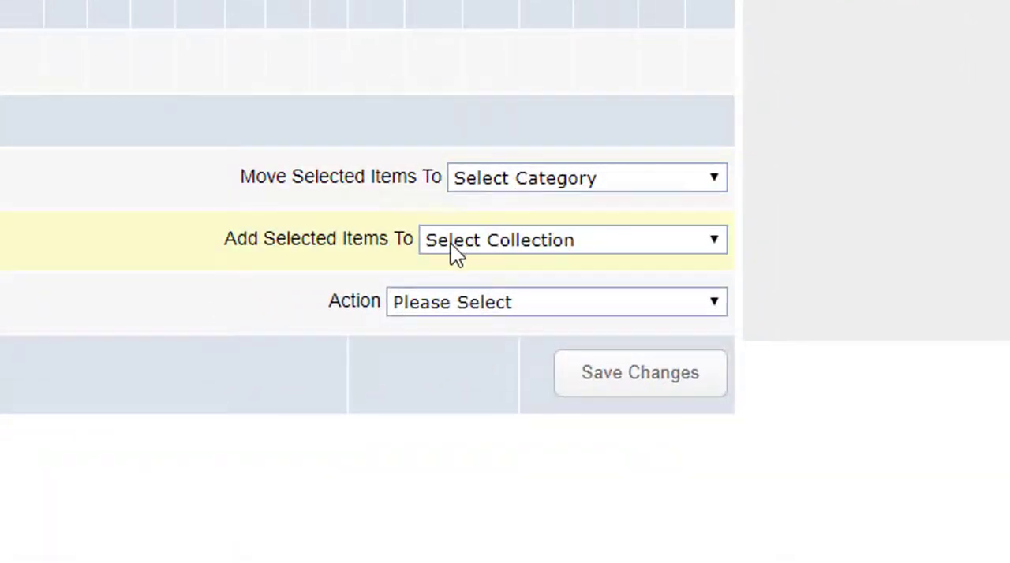
left_click(600, 331)
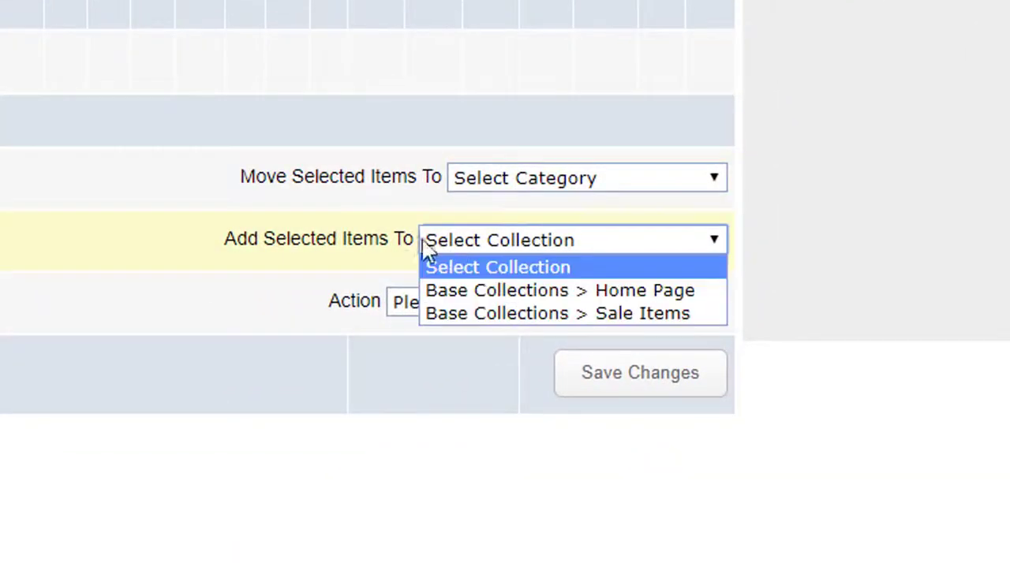
left_click(565, 316)
left_click(639, 379)
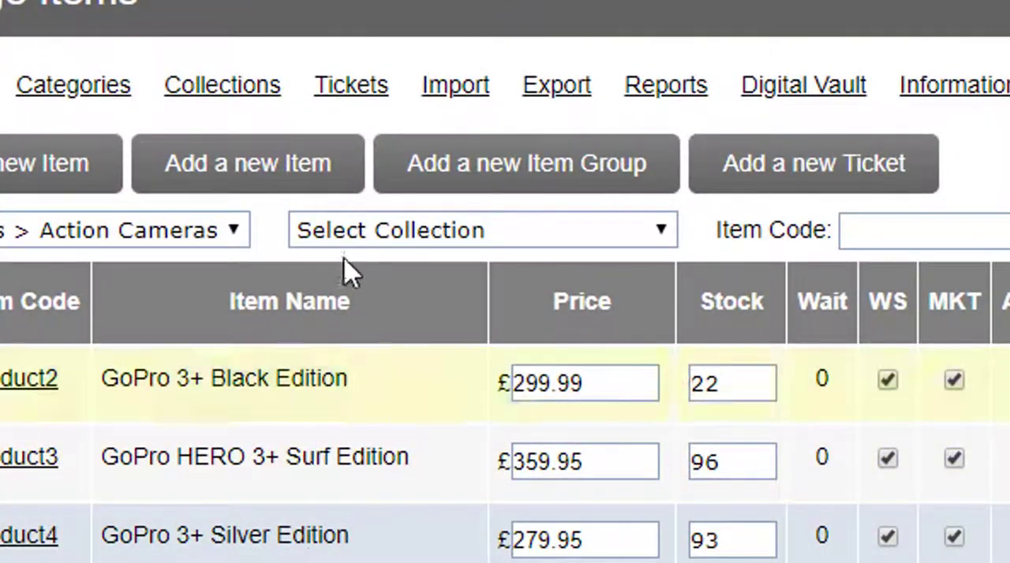
left_click(423, 246)
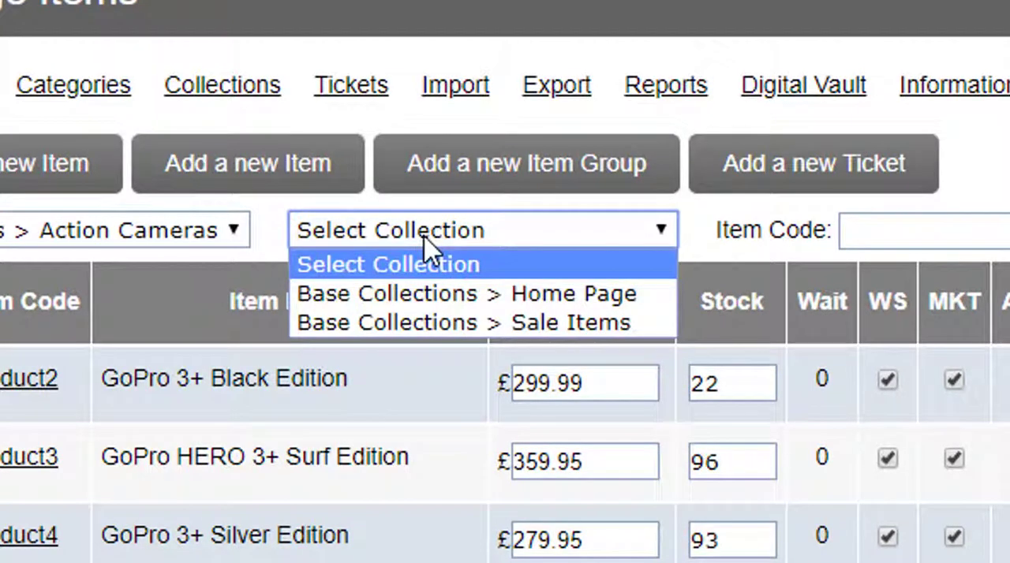
left_click(534, 325)
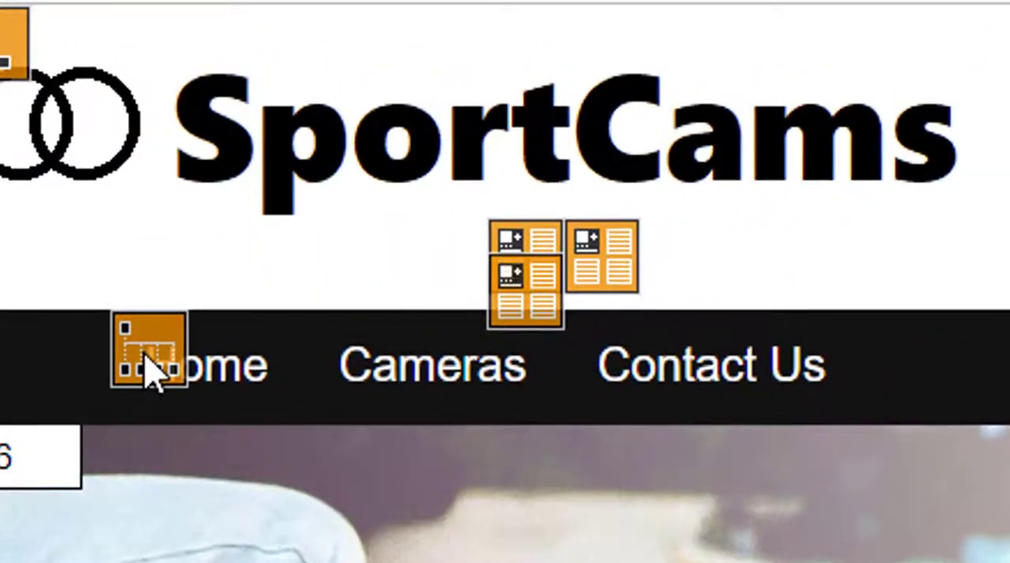
- Start a new top-level item in the store's navigation menu and name it "Cheap Items"
left_click(150, 366)
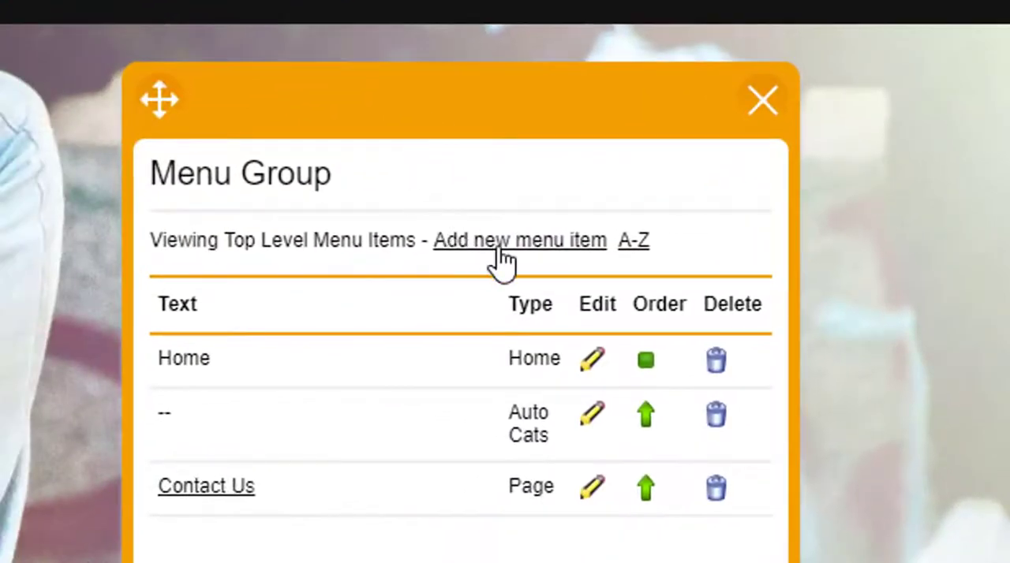
left_click(495, 252)
left_click(483, 288)
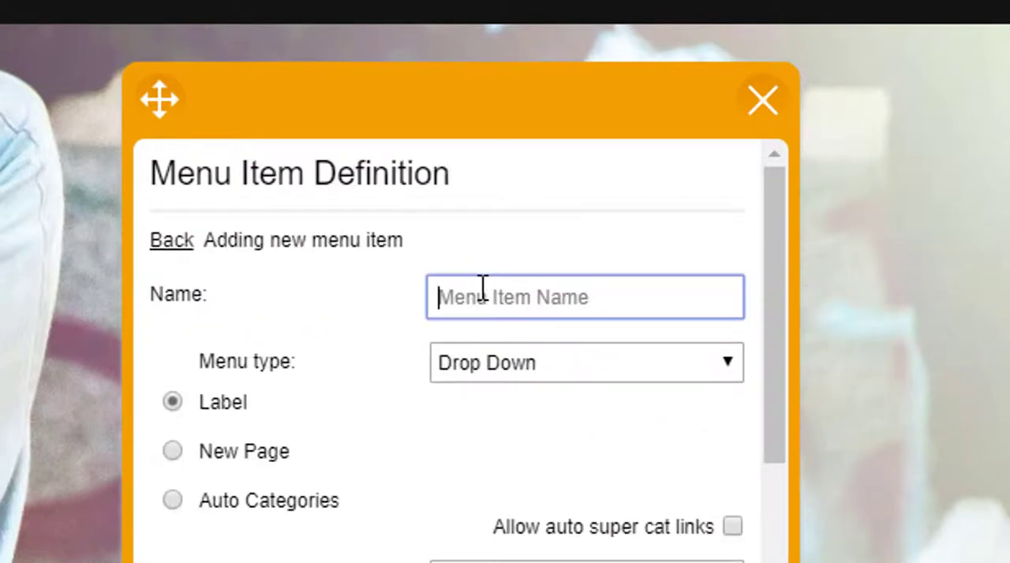
type("Sa")
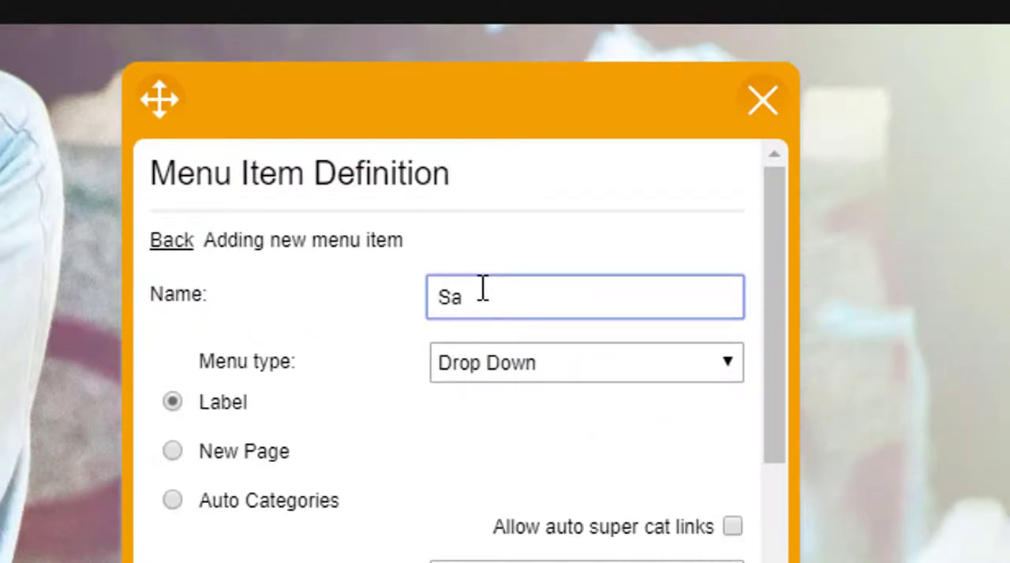
key("BackSpace")
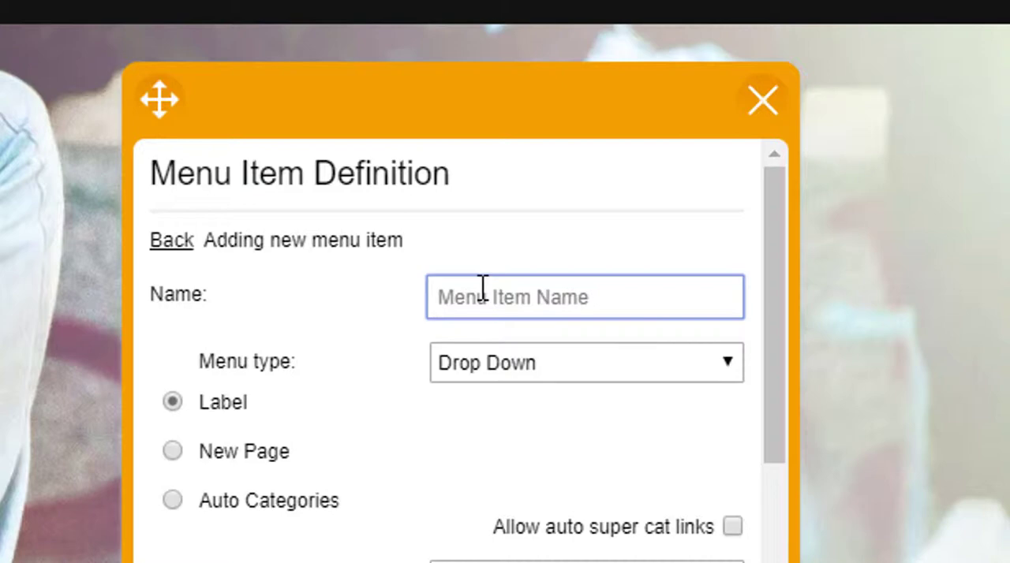
type("Cheap Items")
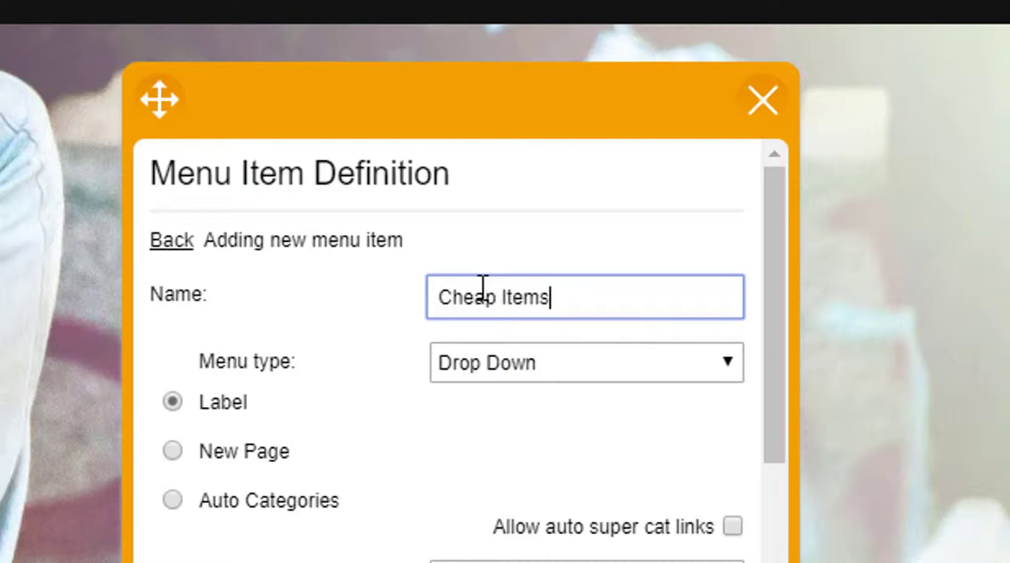
- Link the new menu item to the collection Base Collections > Sale Items, add it, and close the menu group editor
scroll(265, 453, "down", 4)
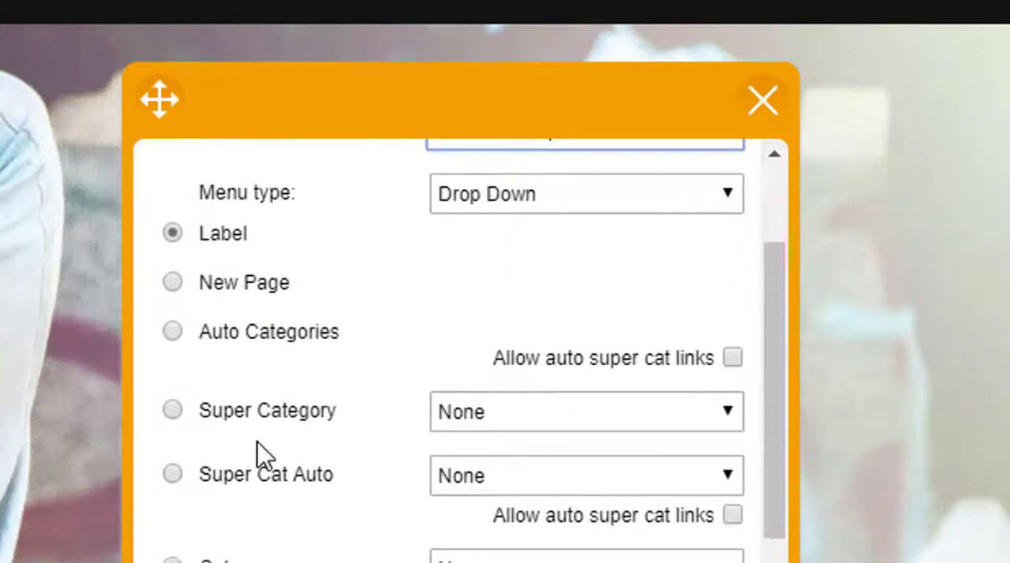
scroll(273, 448, "down", 1)
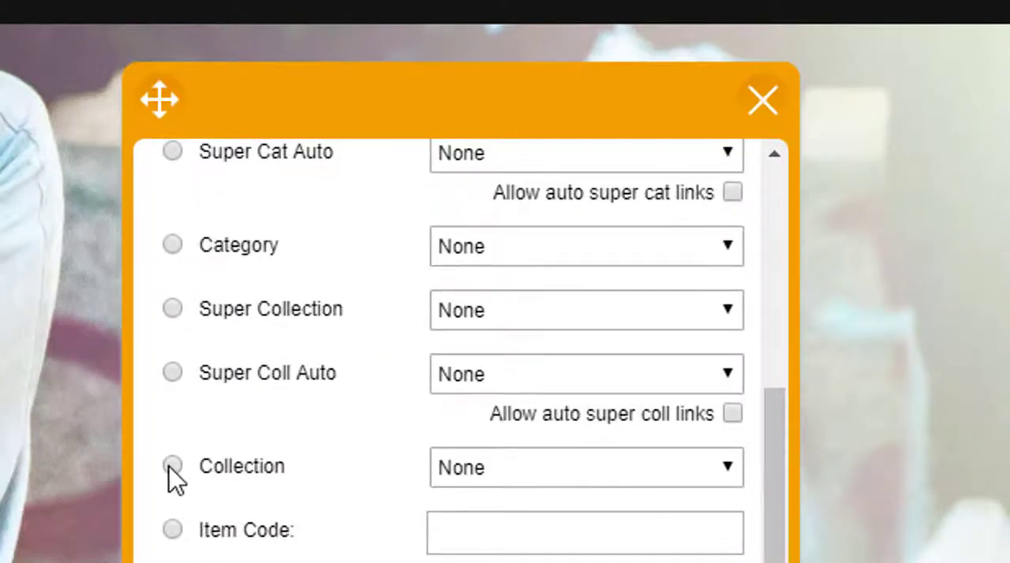
left_click(171, 467)
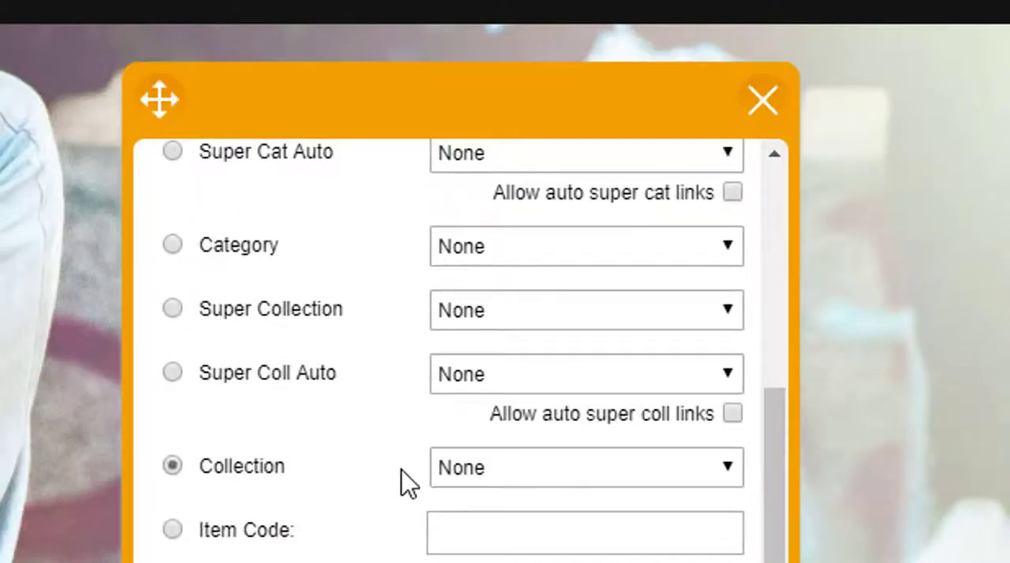
left_click(469, 477)
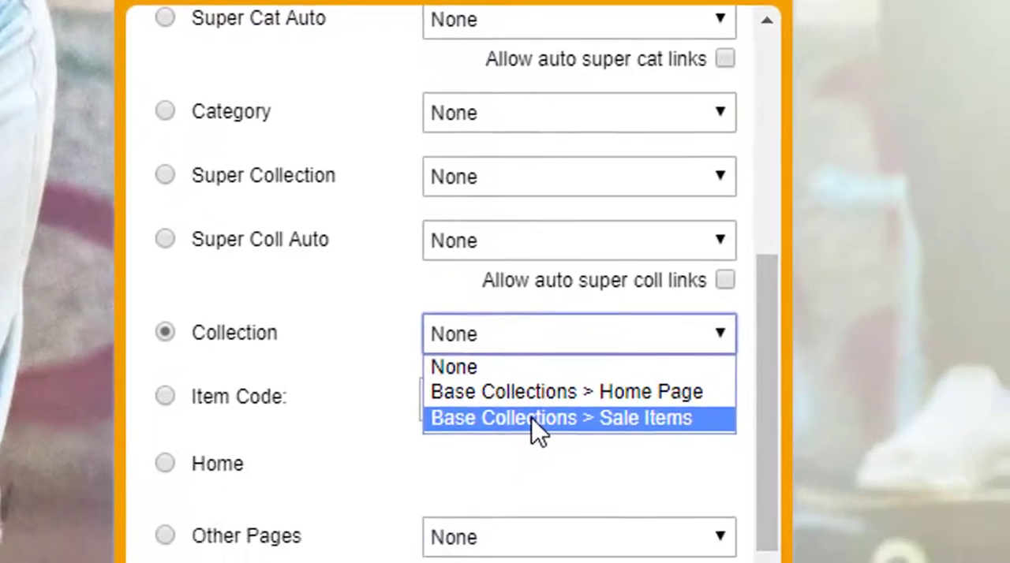
left_click(538, 551)
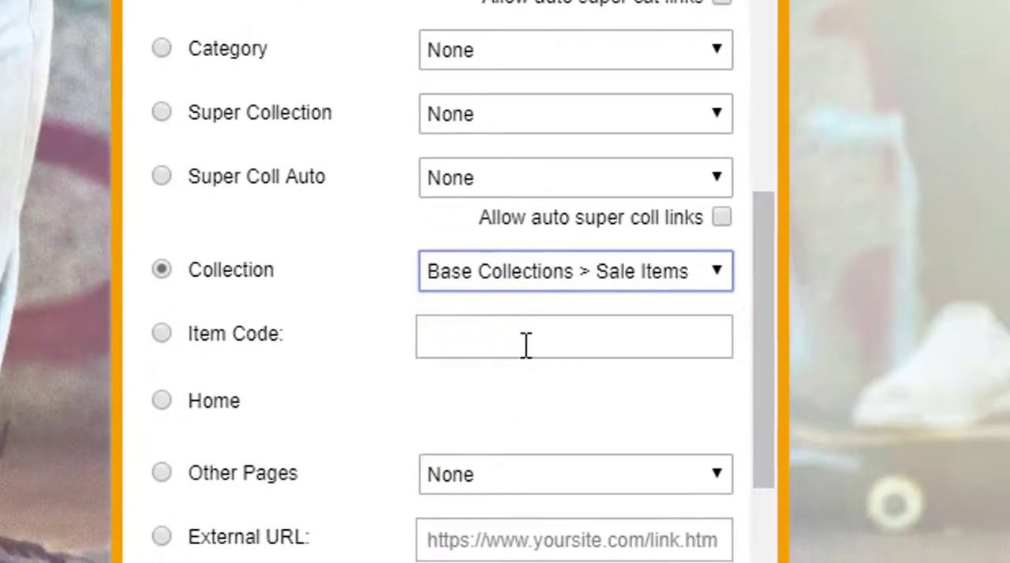
scroll(461, 394, "down", 3)
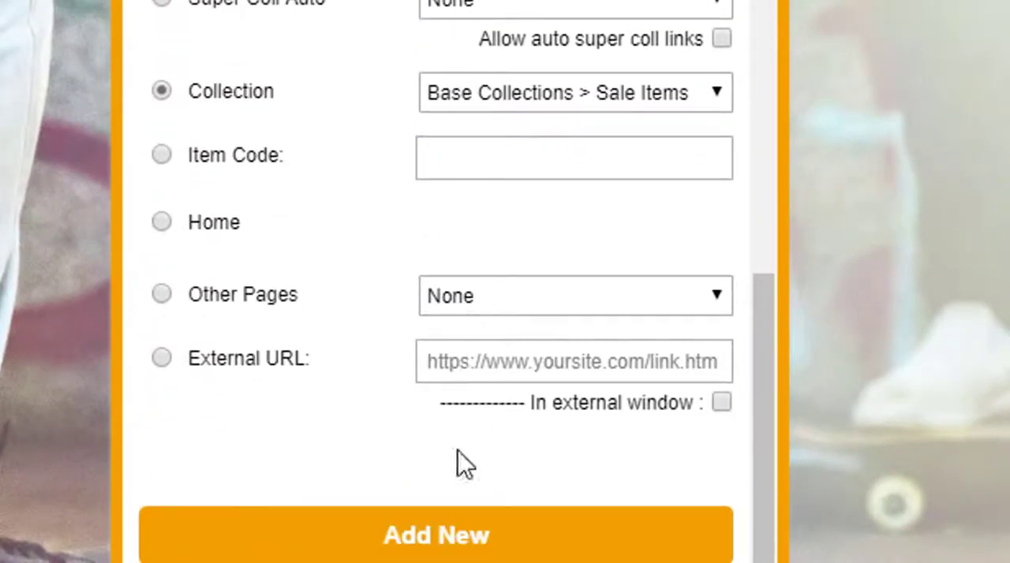
left_click(427, 542)
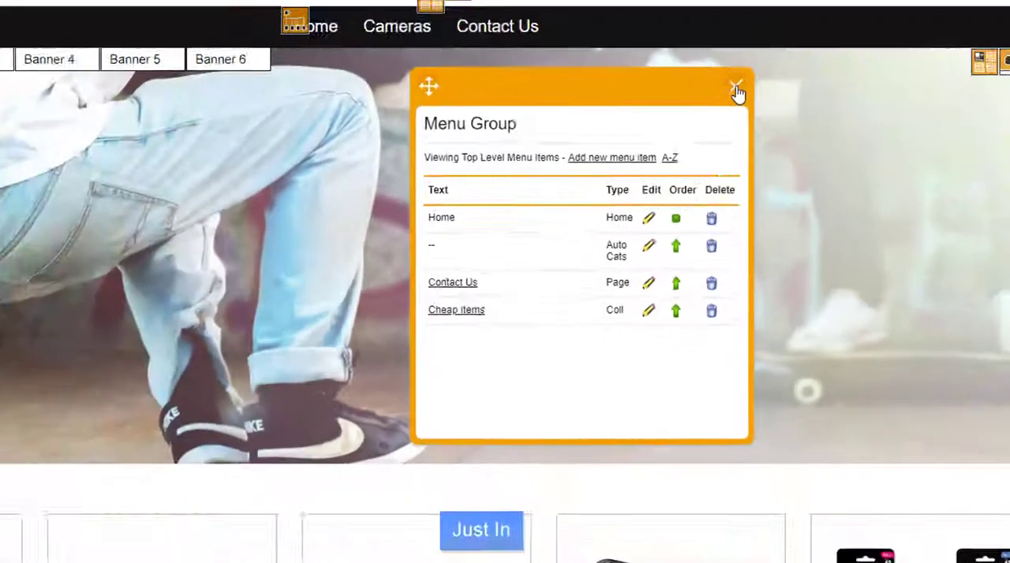
left_click(737, 92)
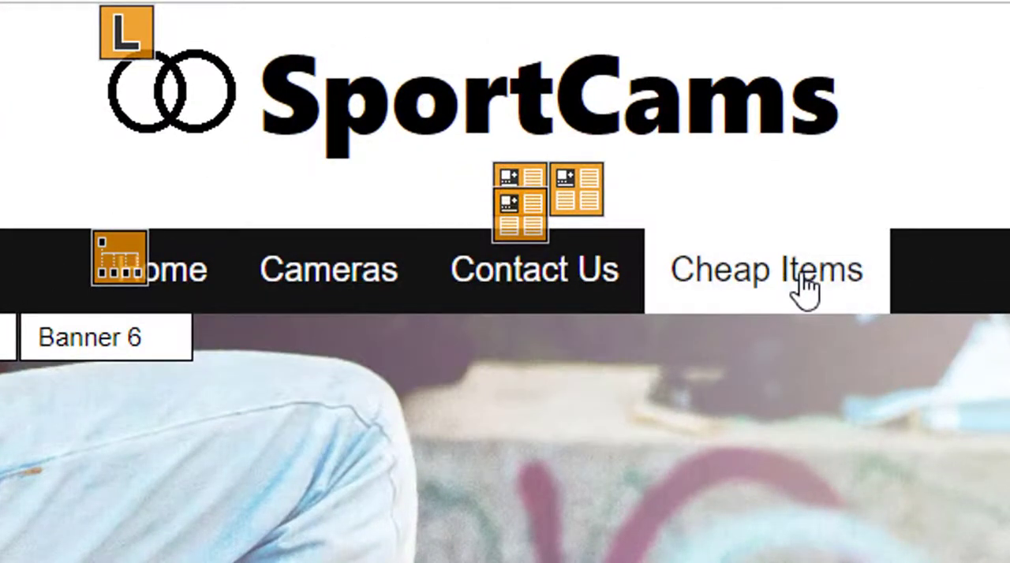
- View the Cheap Items page, set the stock of Survival Of The Coolest Book to 1 in the admin, save, and reload the store page
left_click(805, 290)
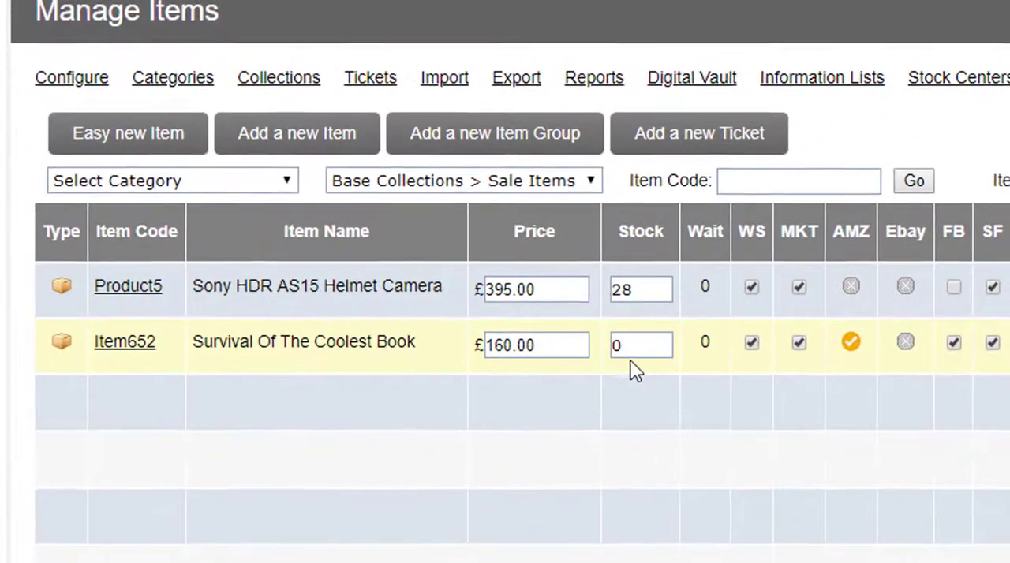
type("1")
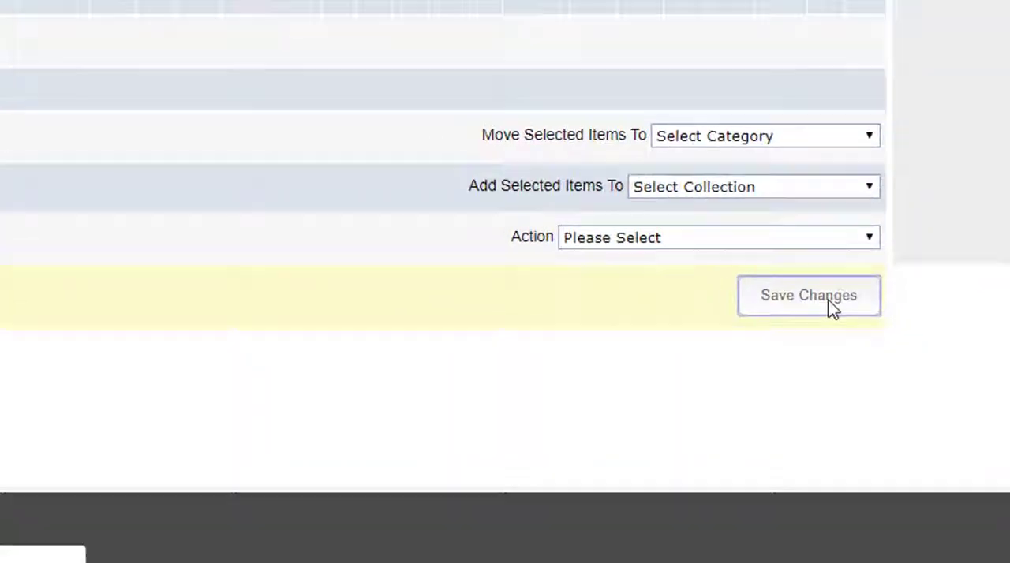
left_click(809, 296)
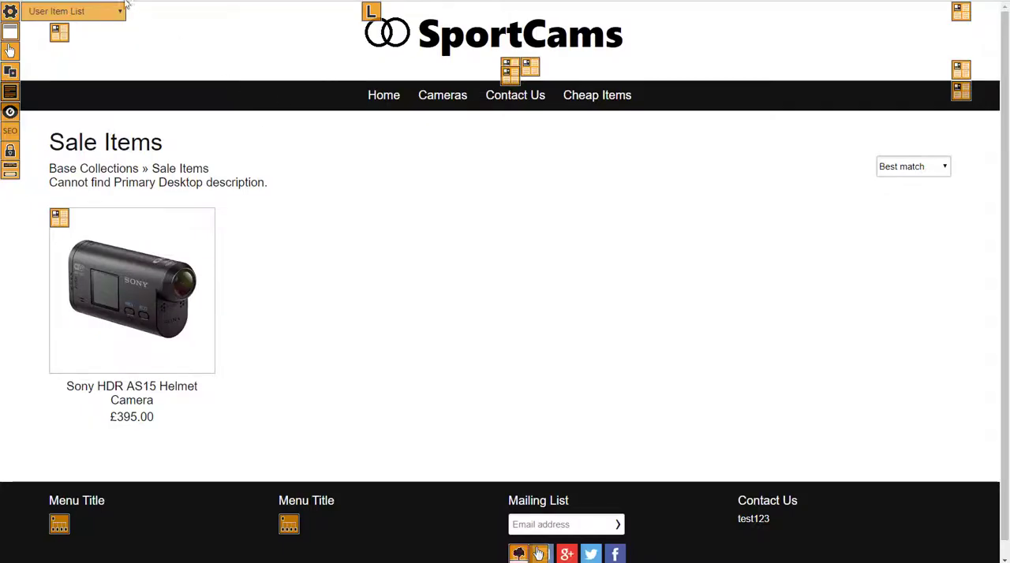
key("F5")
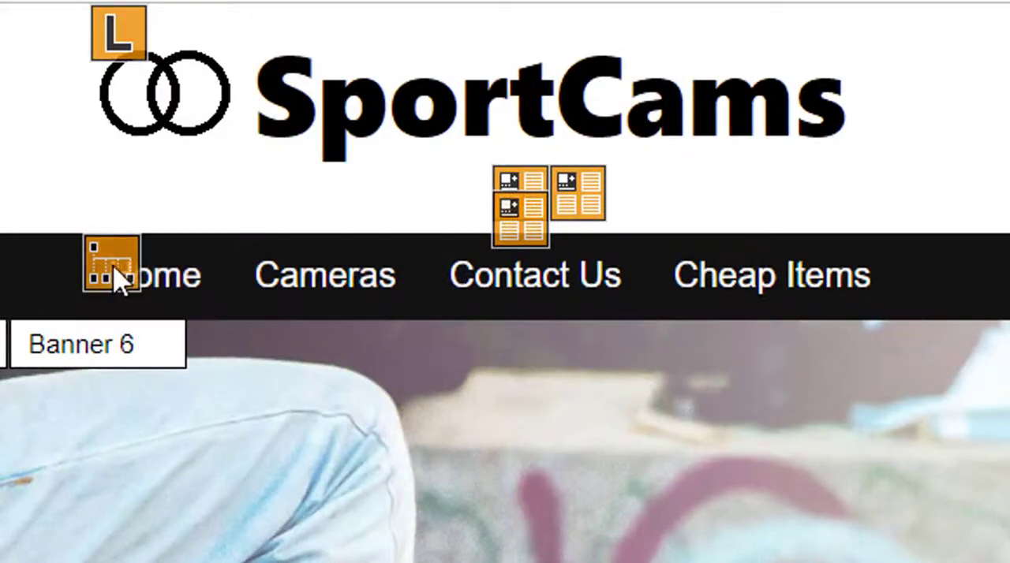
- Add a top-level navigation menu item named "Bargains" of type Label and close the menu group editor
left_click(110, 264)
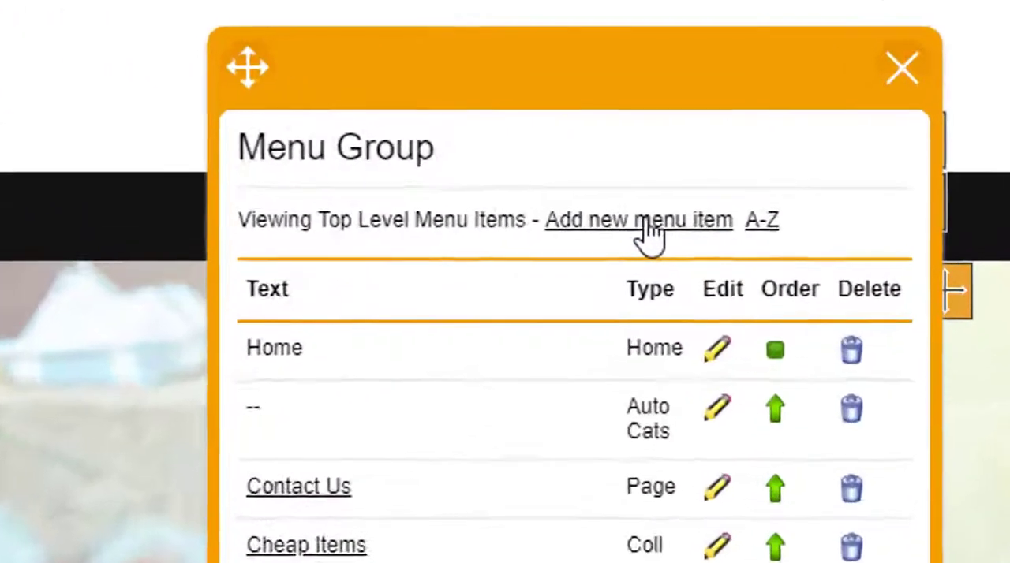
left_click(693, 155)
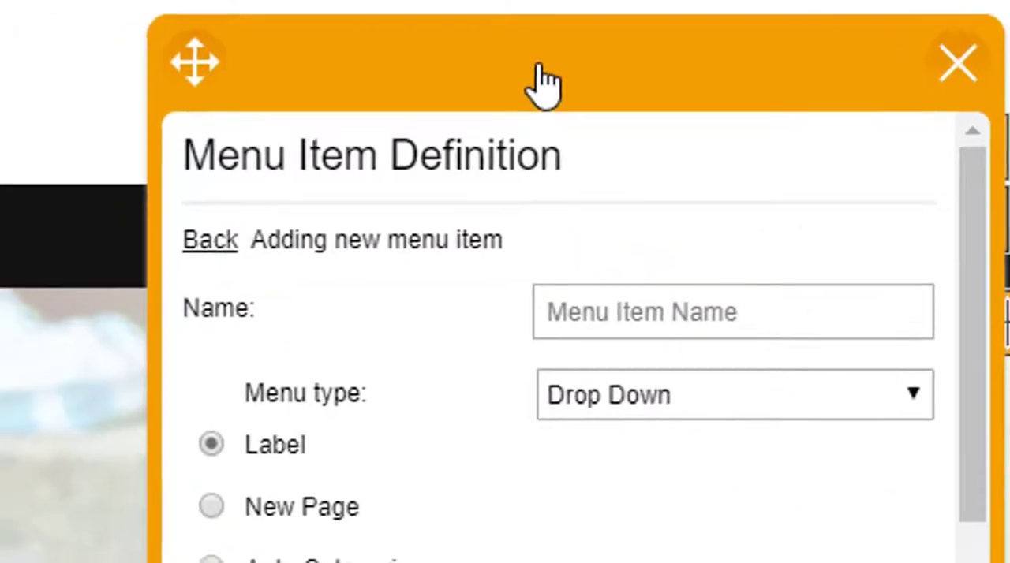
left_click_drag(507, 77, 480, 118)
left_click(514, 349)
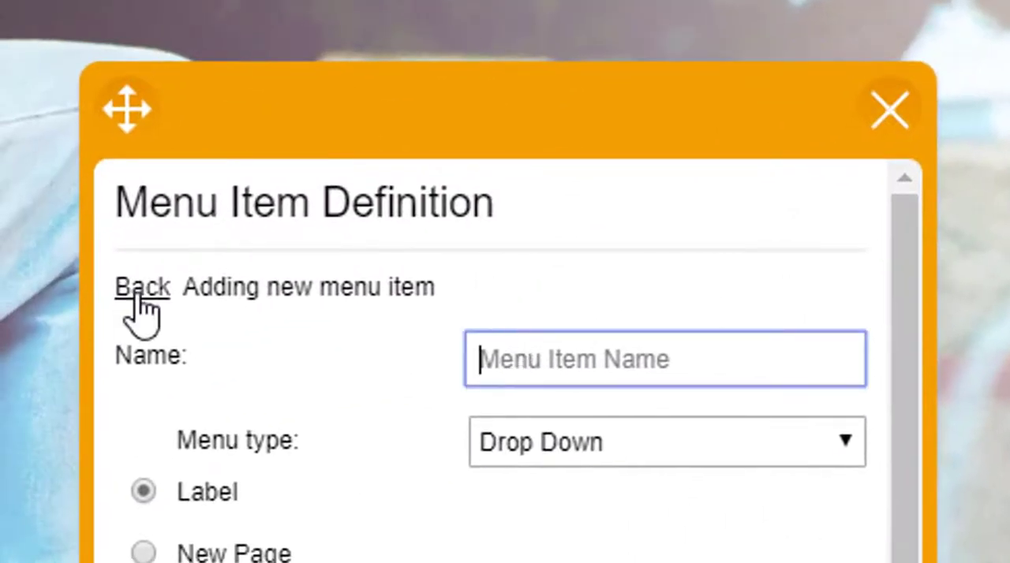
type("Bargains")
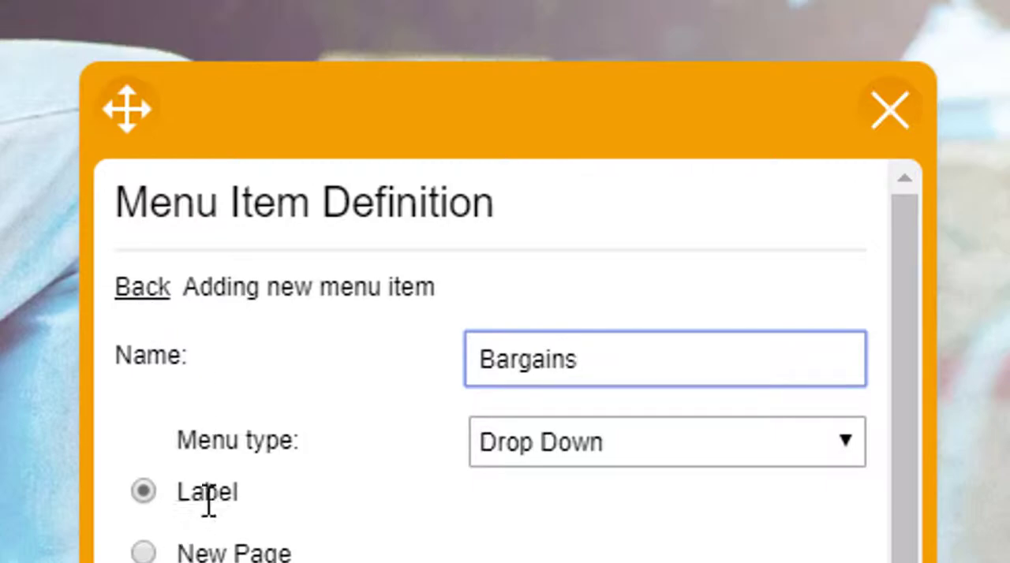
scroll(250, 456, "down", 4)
left_click(485, 448)
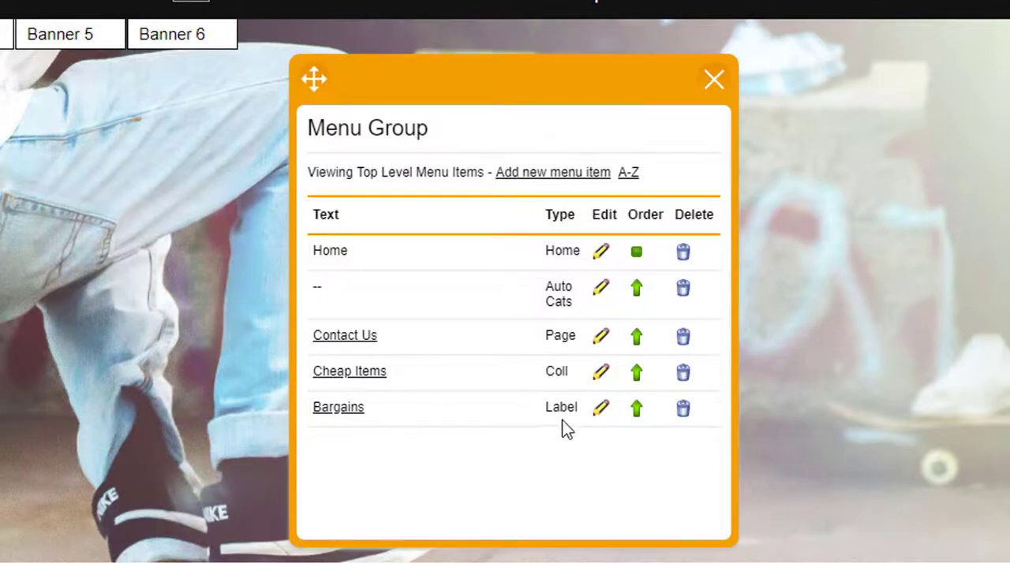
left_click(713, 84)
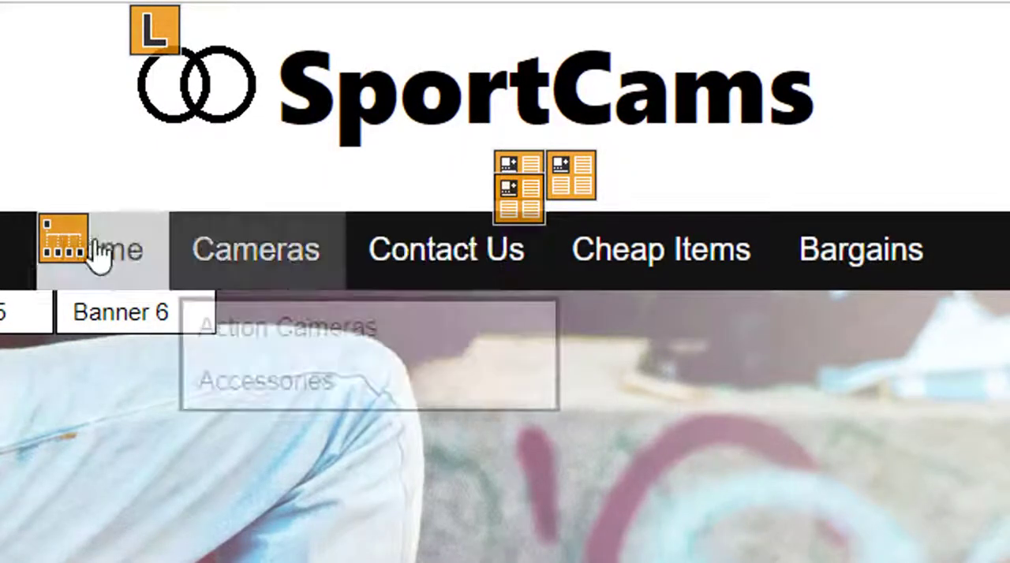
- Start a new sub-level menu item under Bargains in the store's navigation menu and name it "Sale Items"
left_click(67, 252)
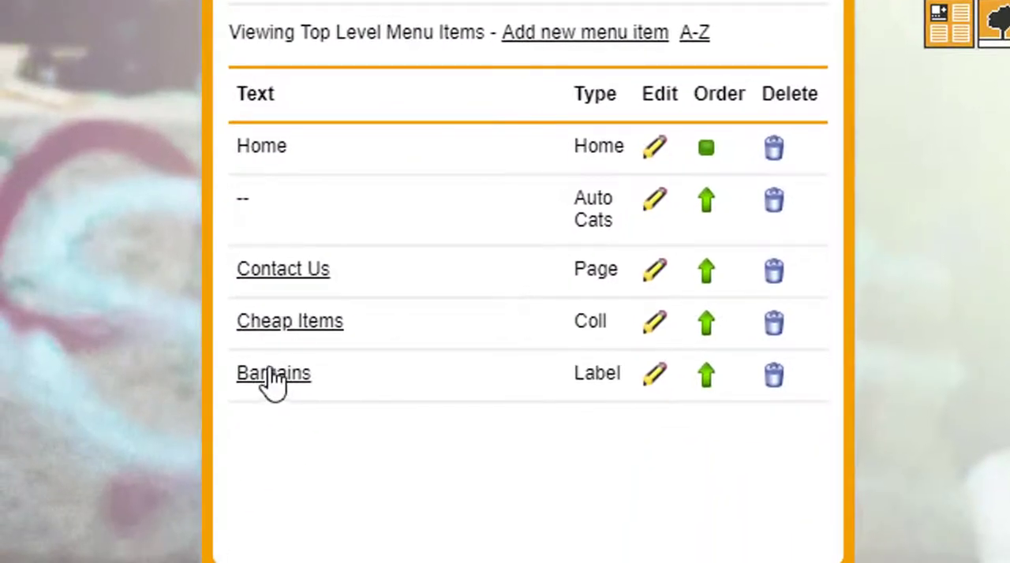
left_click(270, 378)
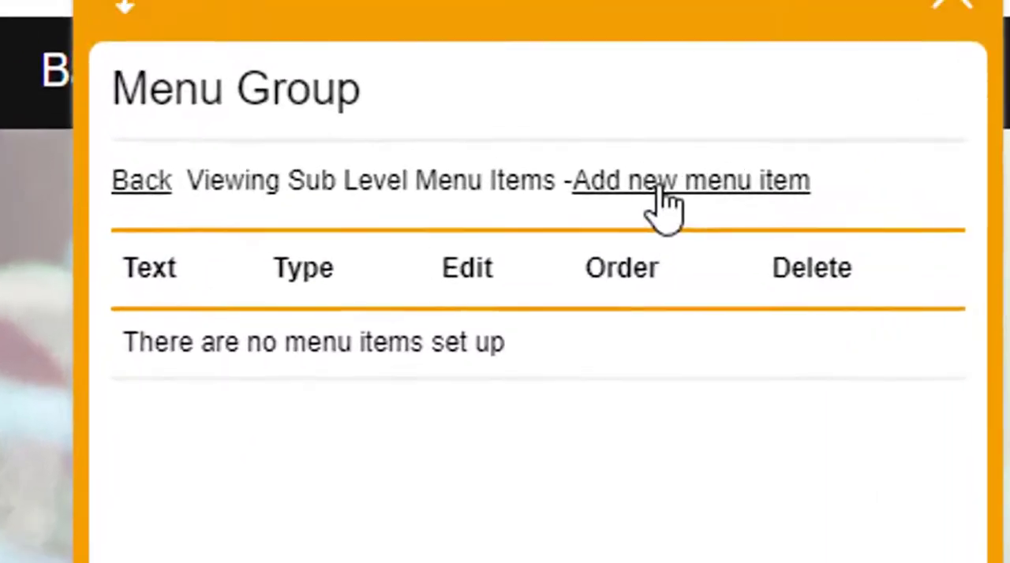
left_click(612, 32)
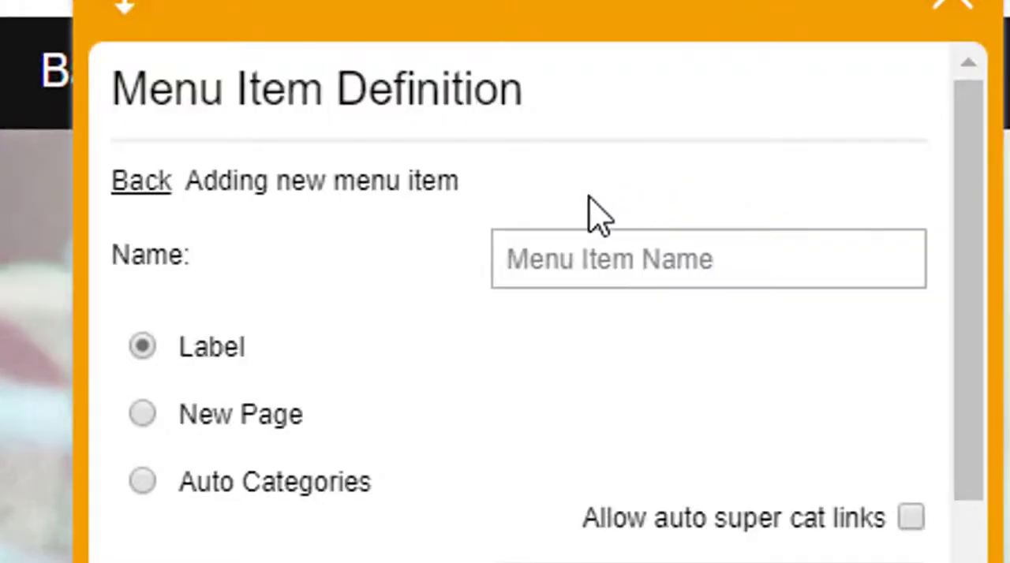
left_click(593, 268)
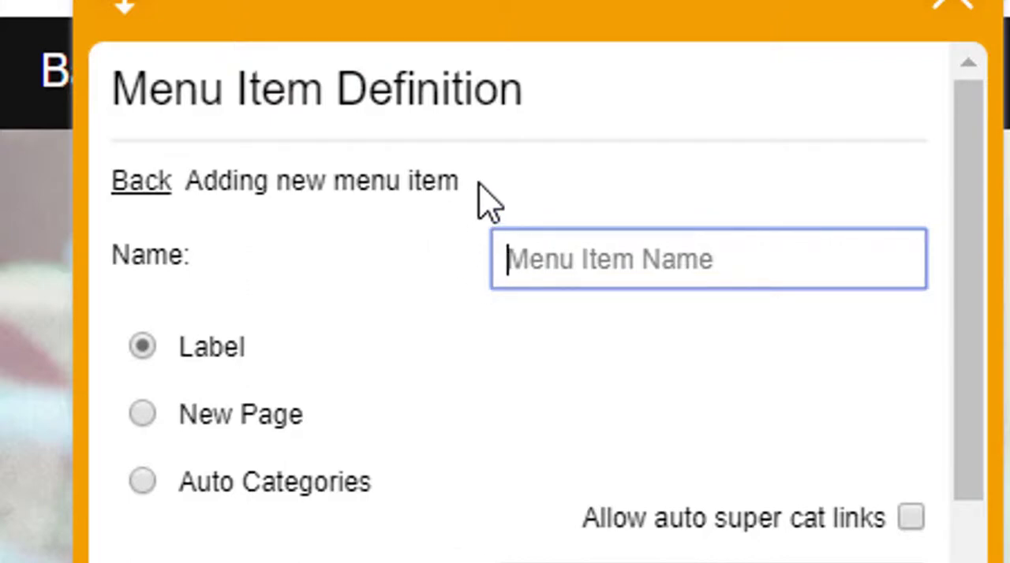
type("Sale Items")
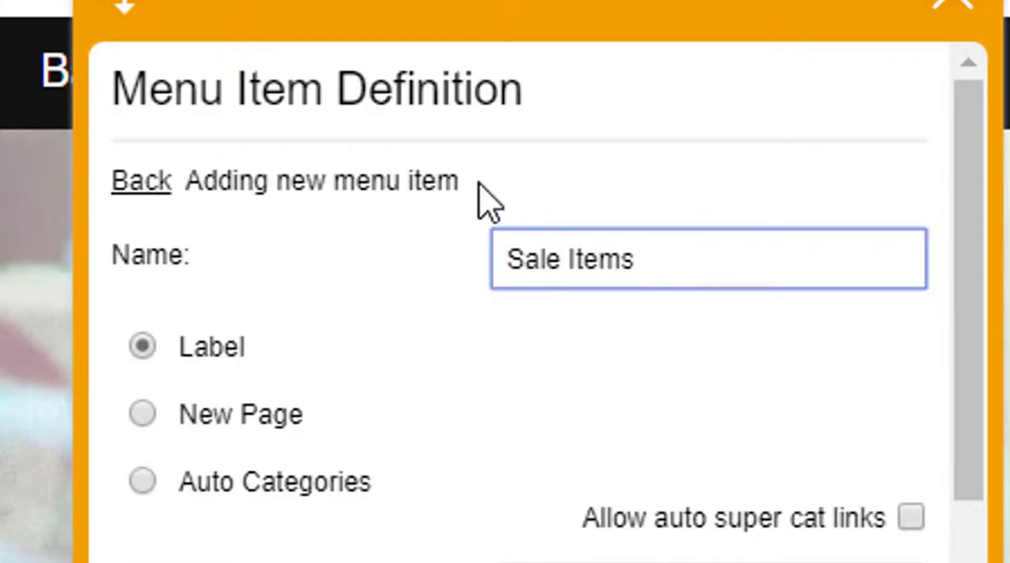
- Link the new sub-item to the collection Base Collections > Sale Items, add it, and close the menu group editor
scroll(327, 492, "down", 10)
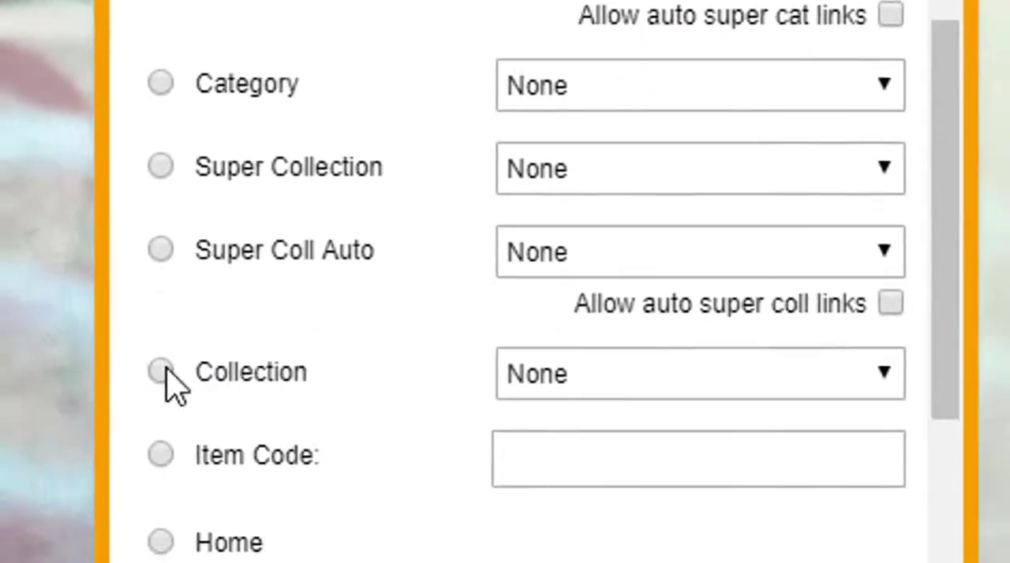
left_click(162, 370)
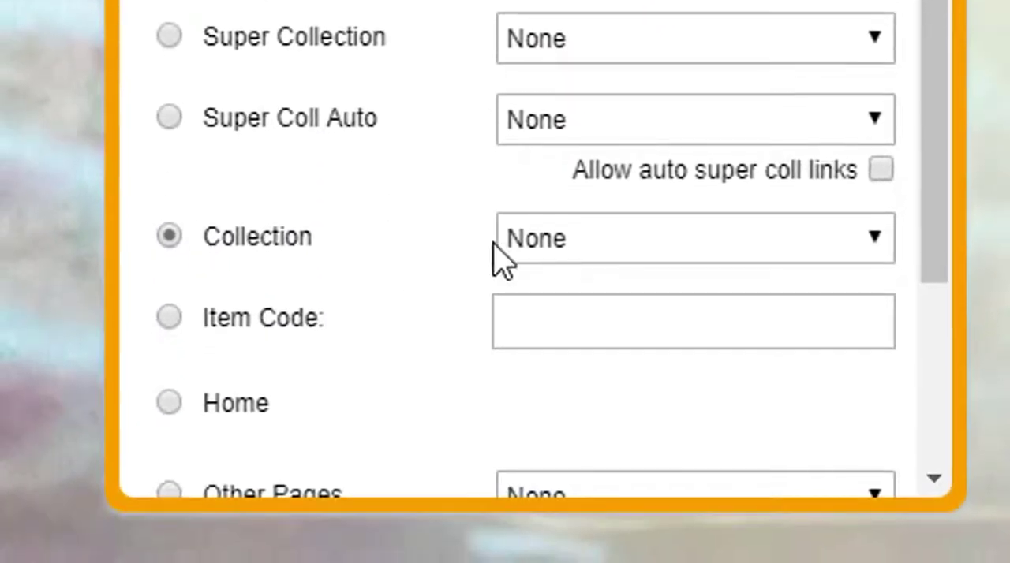
left_click(542, 238)
left_click(609, 345)
scroll(450, 255, "down", 1)
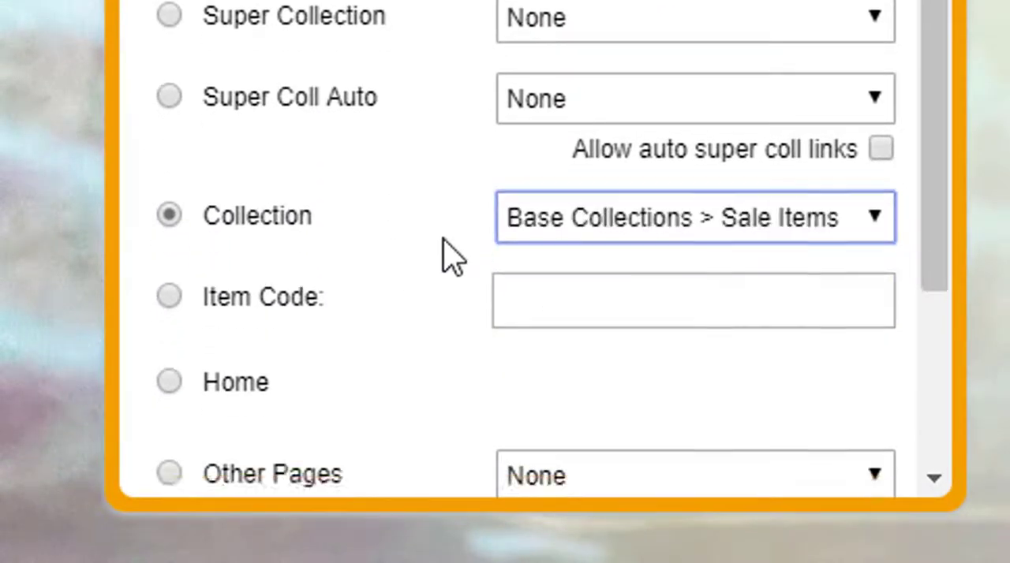
scroll(456, 316, "down", 5)
left_click(488, 424)
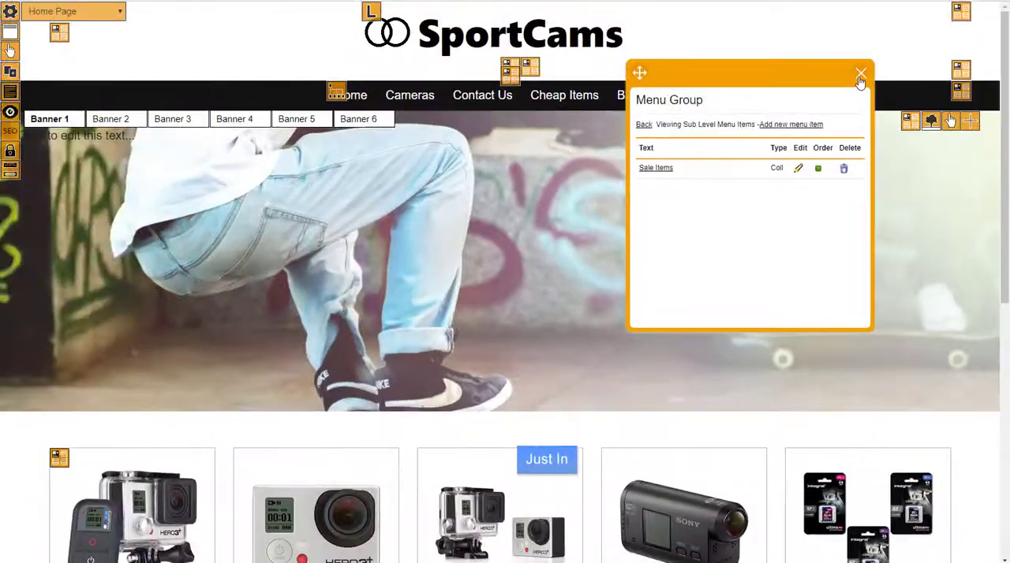
left_click(860, 76)
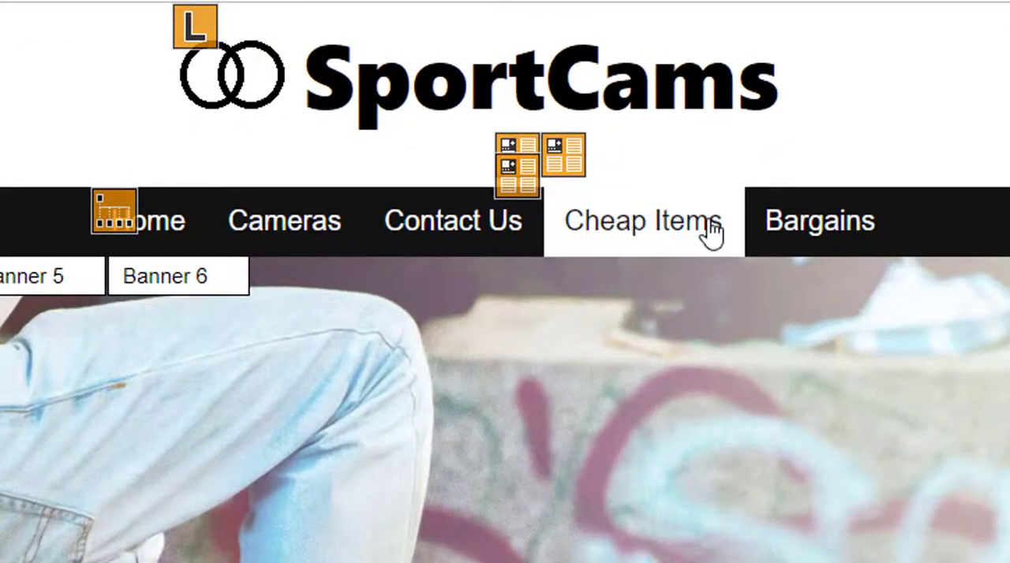
- Visit the Sale Items page through the Bargains drop-down and return to the home page
mouse_move(813, 232)
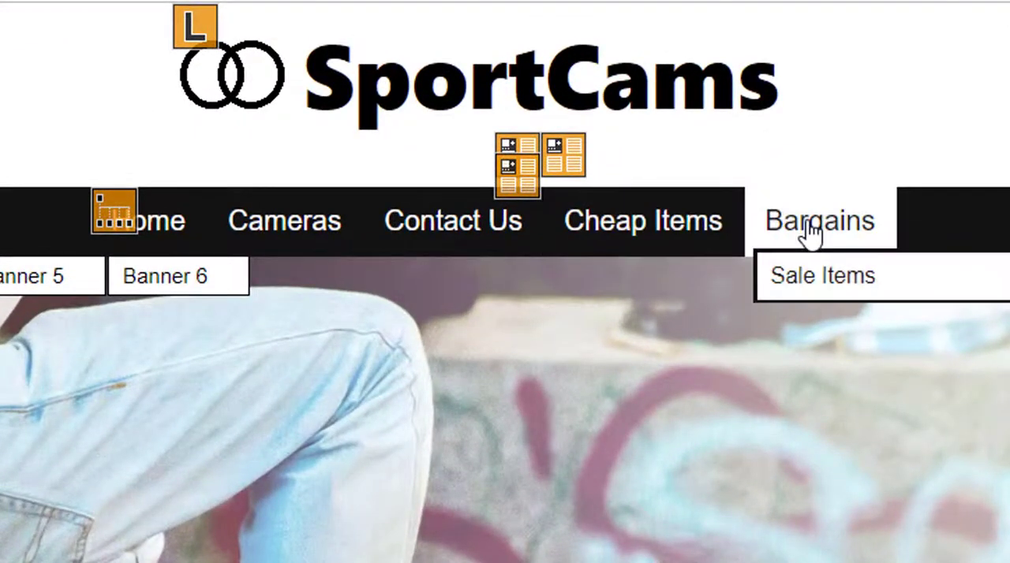
left_click(829, 288)
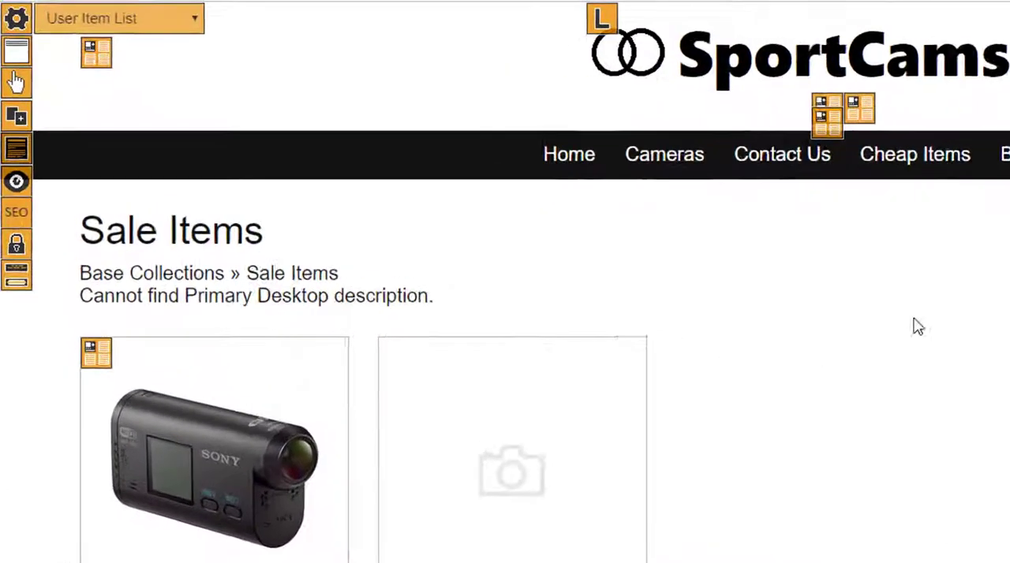
mouse_move(999, 152)
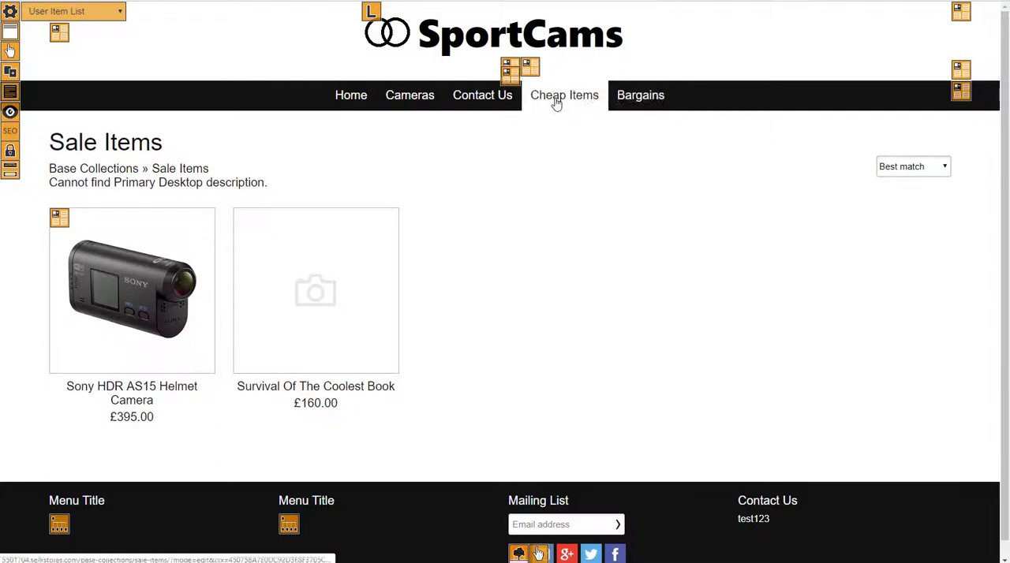
left_click(342, 100)
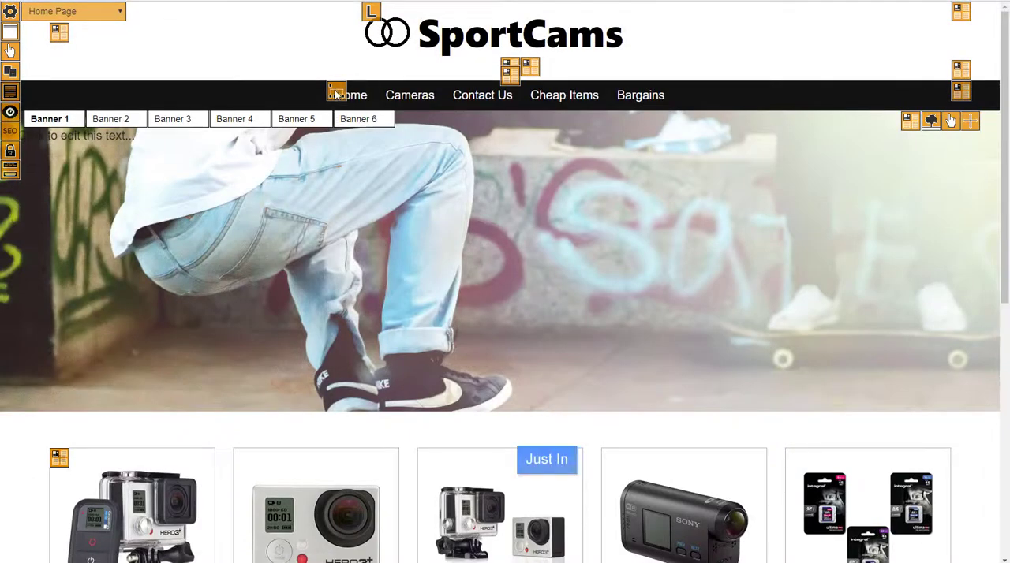
- Move Cheap Items and Bargains ahead of Contact Us in the navigation menu order and close the menu group editor
left_click(336, 92)
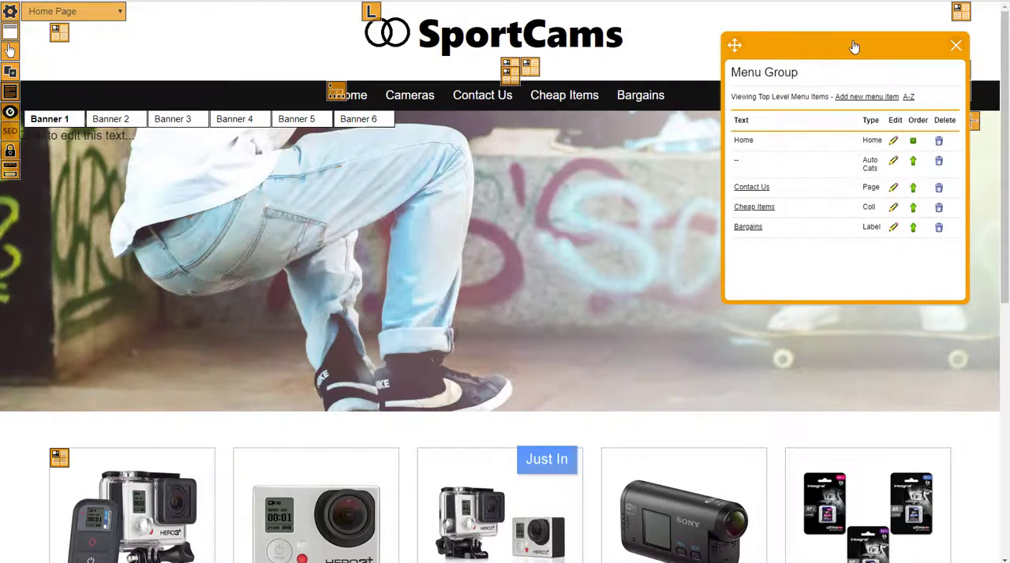
left_click_drag(854, 46, 624, 149)
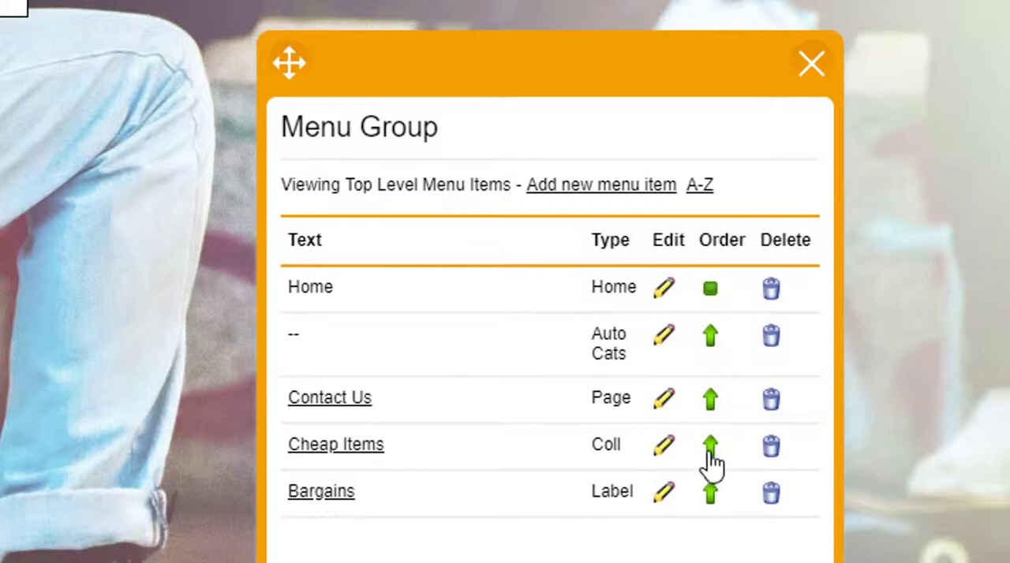
left_click(708, 453)
left_click(710, 496)
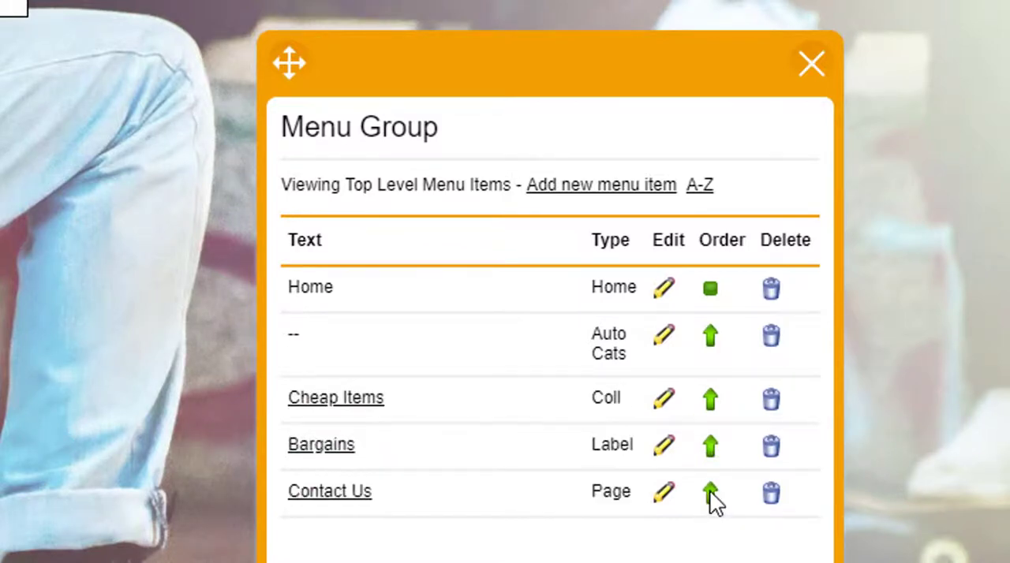
left_click(813, 63)
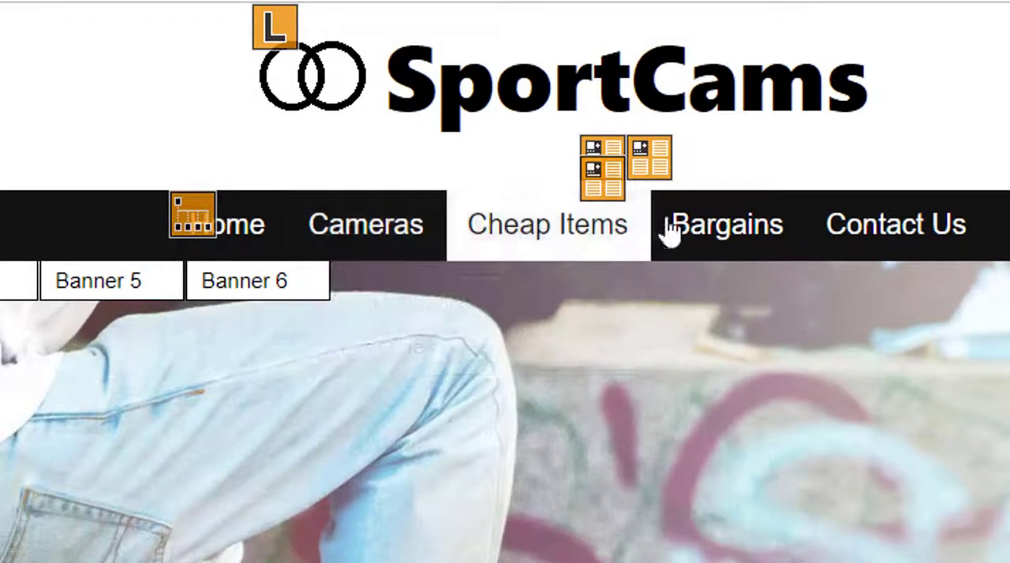
mouse_move(738, 232)
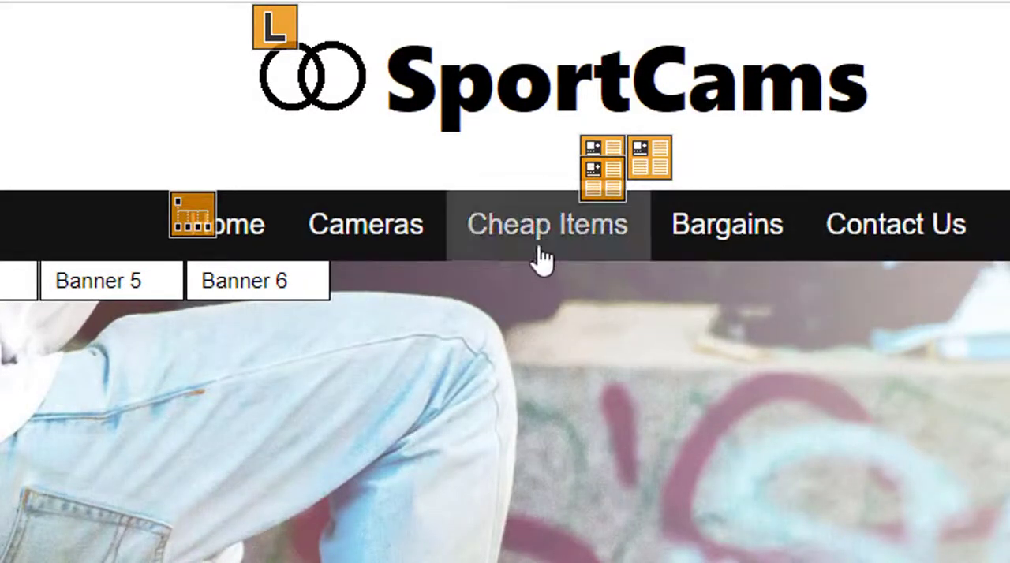
- Delete the Cheap Items entry from the top-level navigation menu and close the menu group editor
left_click(188, 219)
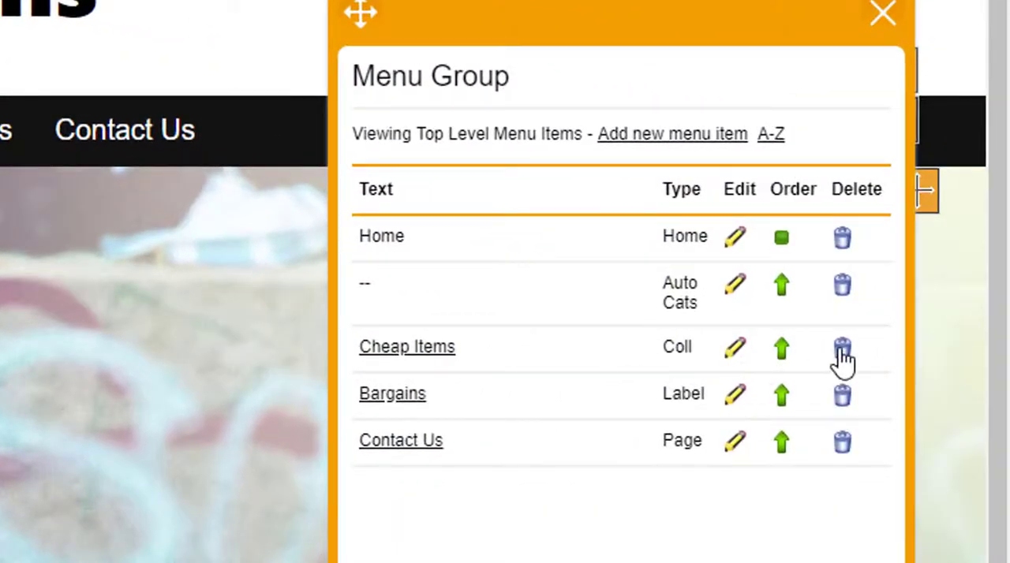
left_click(844, 355)
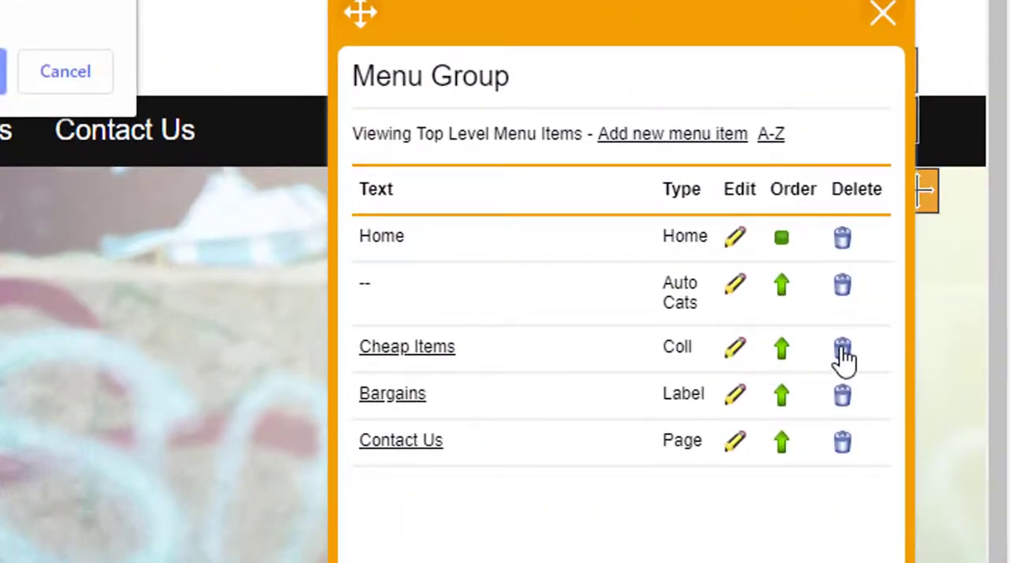
left_click(3, 71)
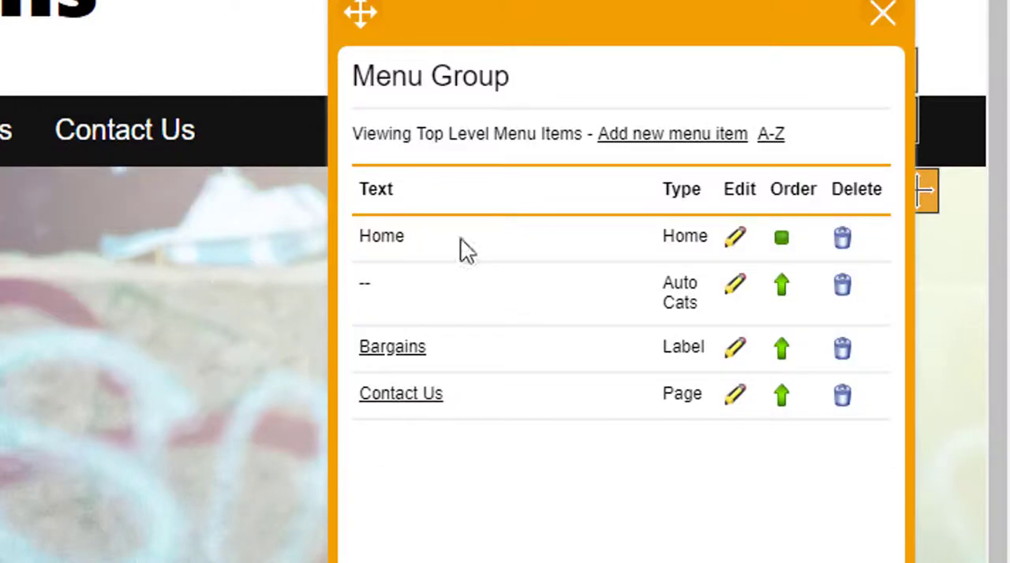
left_click_drag(643, 38, 505, 4)
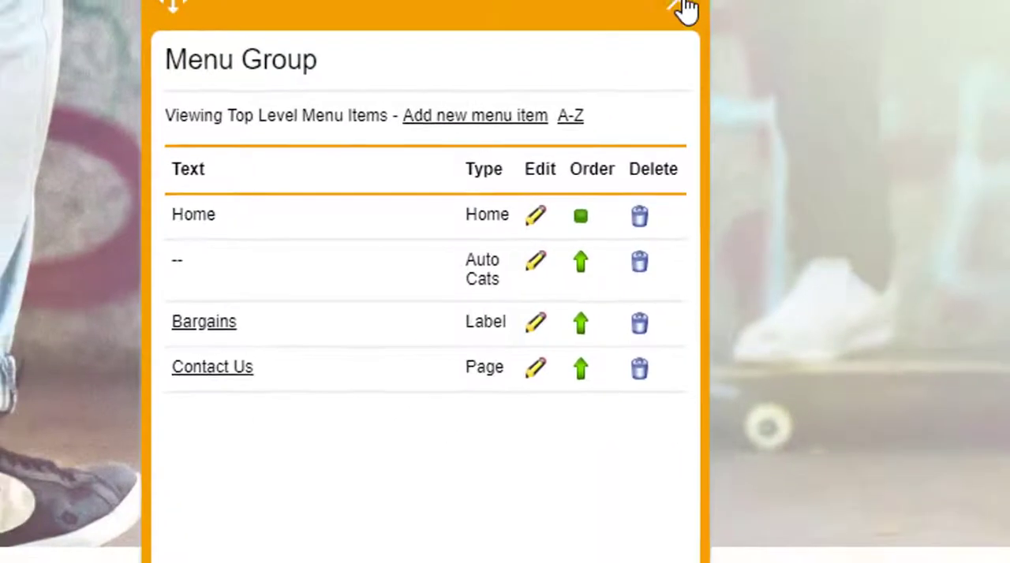
left_click(677, 5)
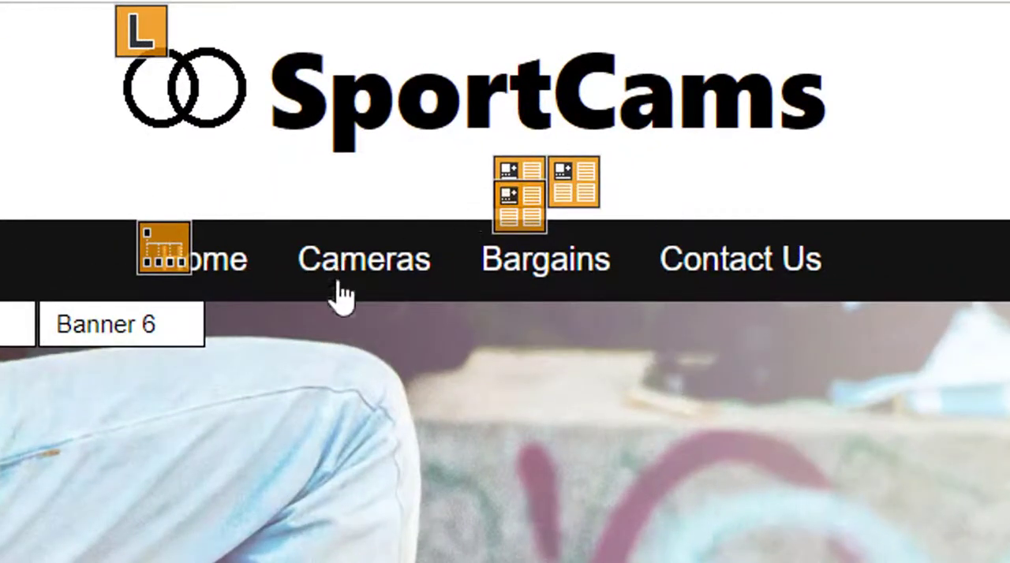
- Delete the Auto Cats entry that supplies the Cameras drop-down from the navigation menu and close the menu group editor
mouse_move(289, 262)
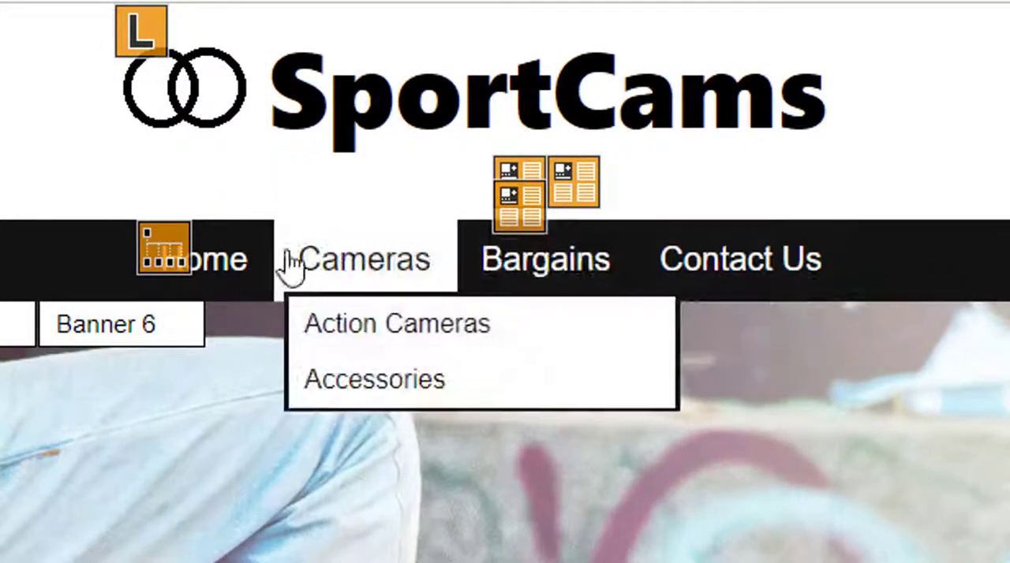
mouse_move(356, 280)
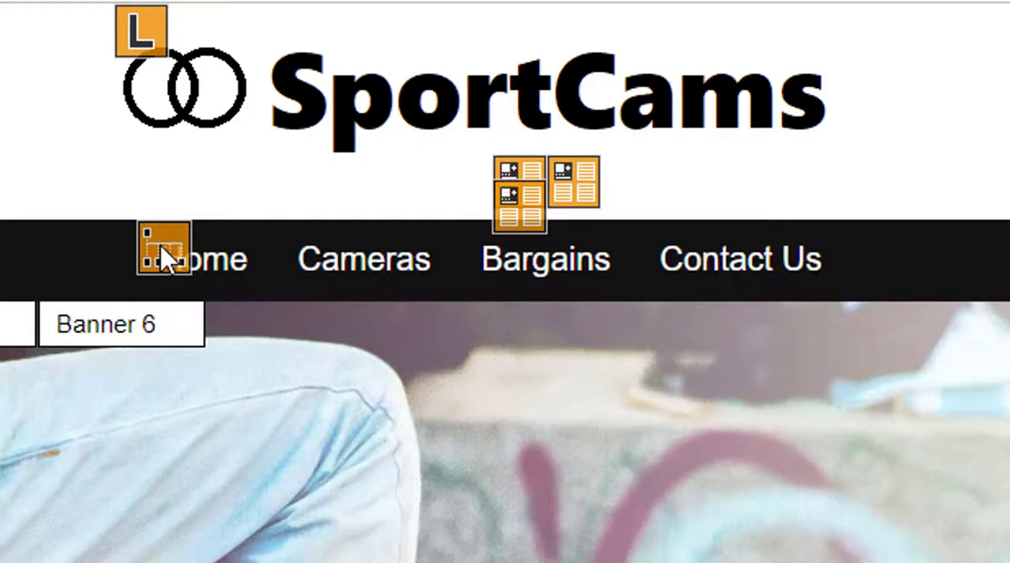
left_click(165, 256)
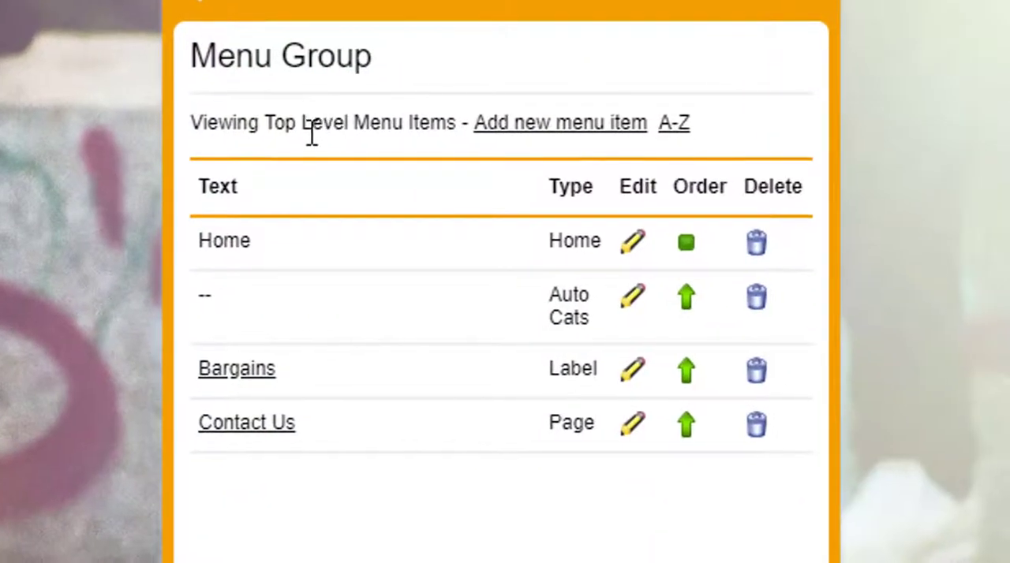
left_click_drag(513, 2, 546, 27)
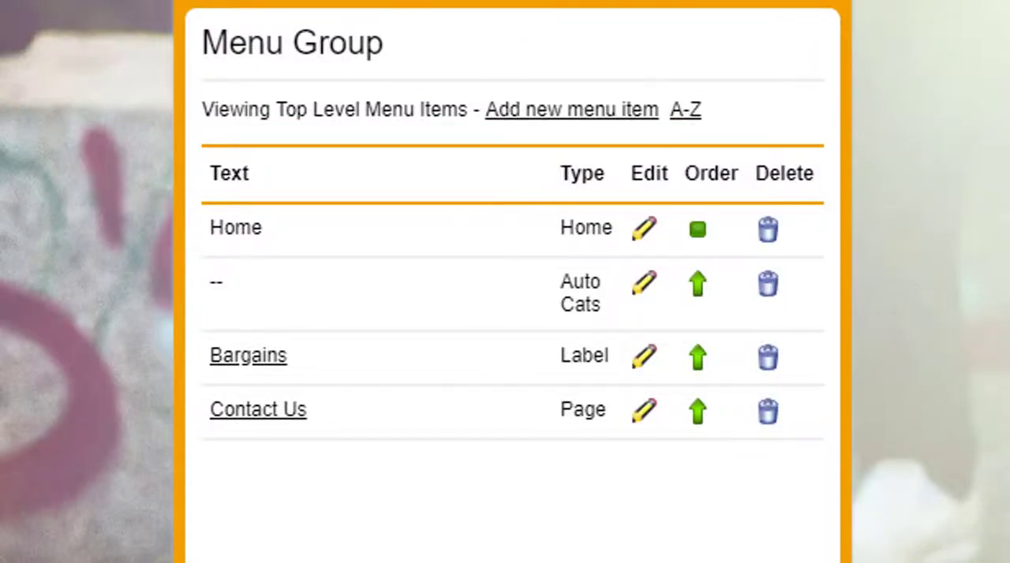
left_click(808, 3)
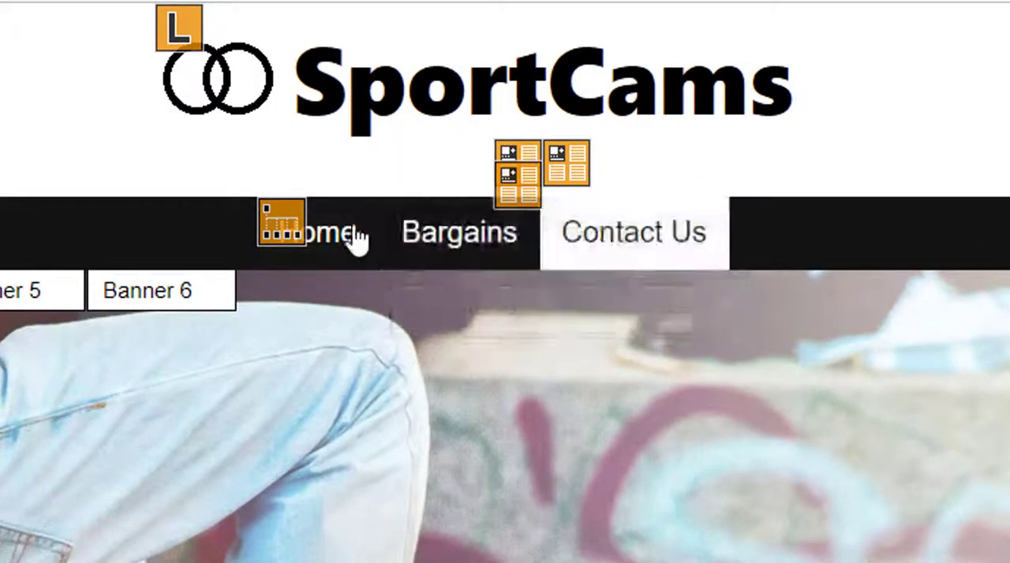
- Add a top-level navigation menu item named "Some Items" with type Label and menu type Drop Down
left_click(416, 264)
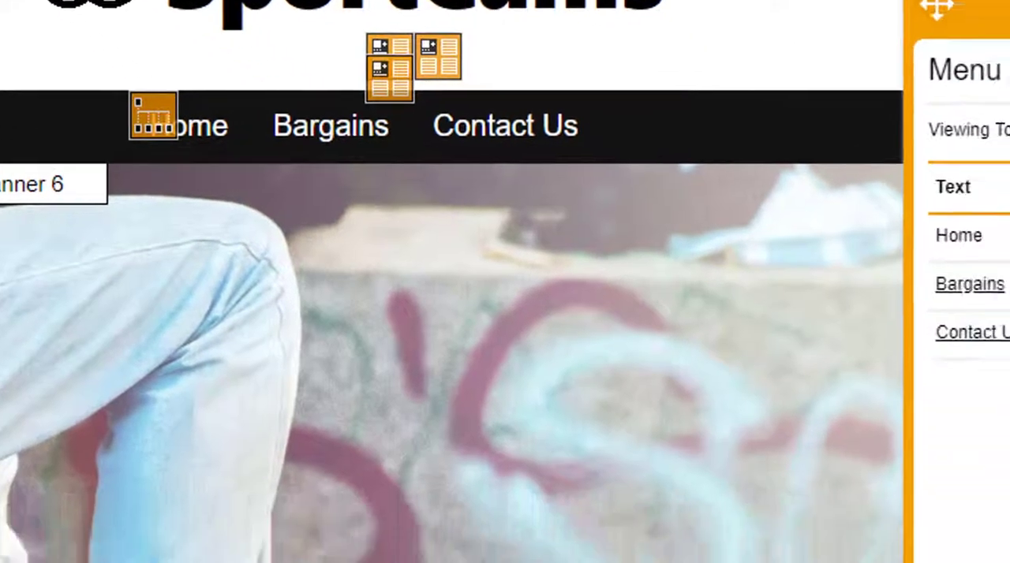
left_click_drag(1002, 10, 419, 57)
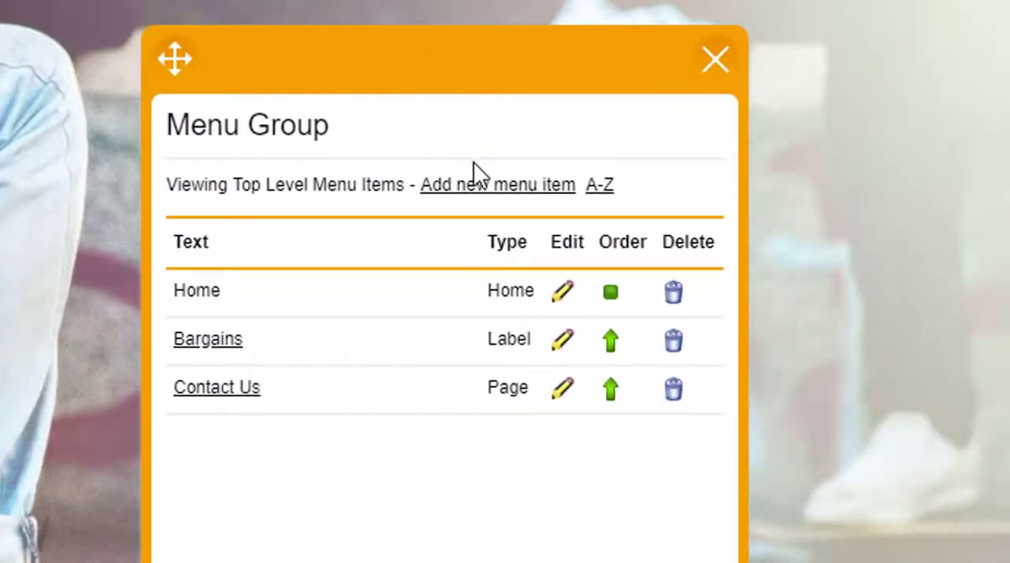
left_click(477, 189)
left_click(476, 235)
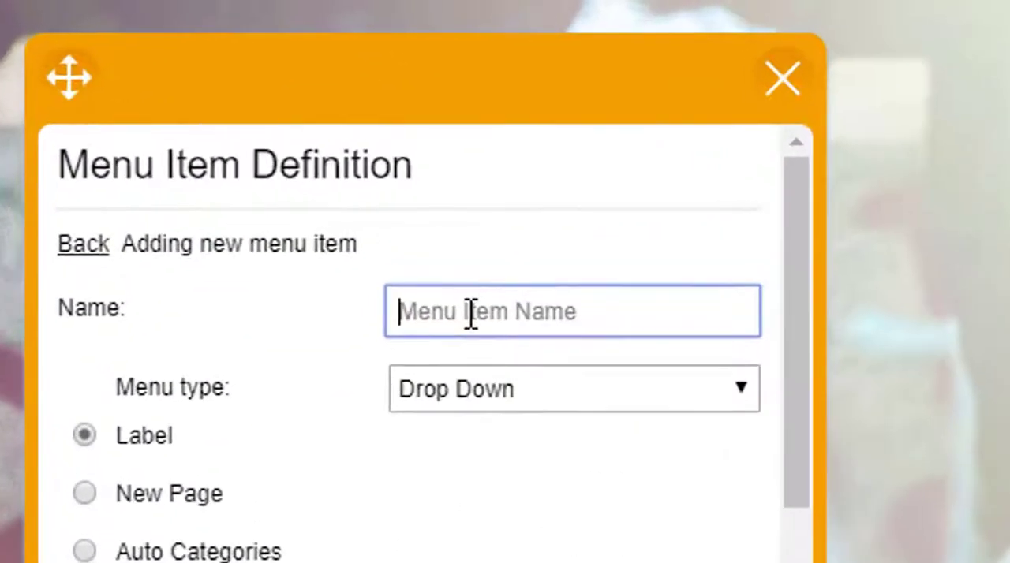
type("Some Items")
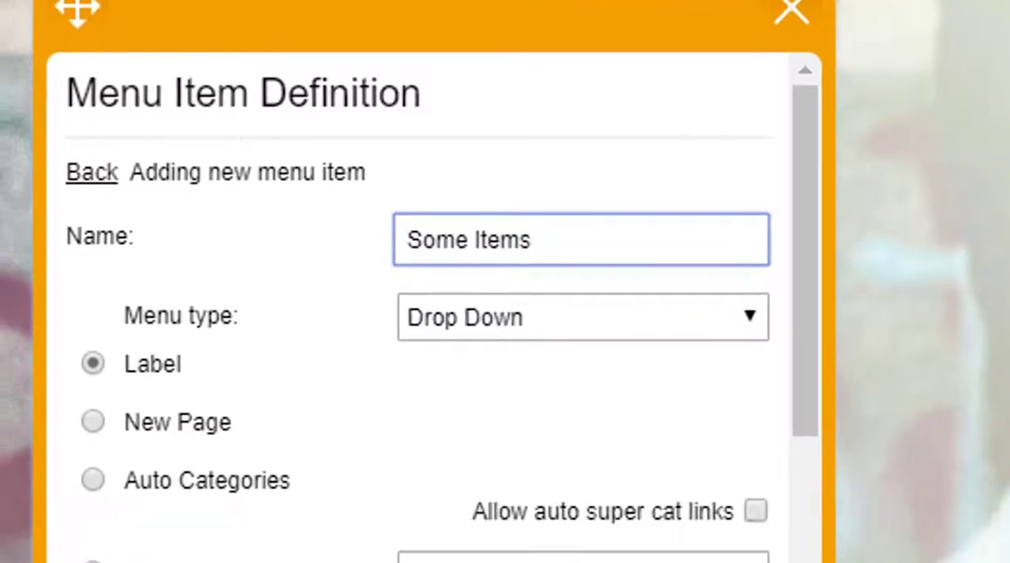
scroll(428, 505, "down", 4)
left_click(415, 521)
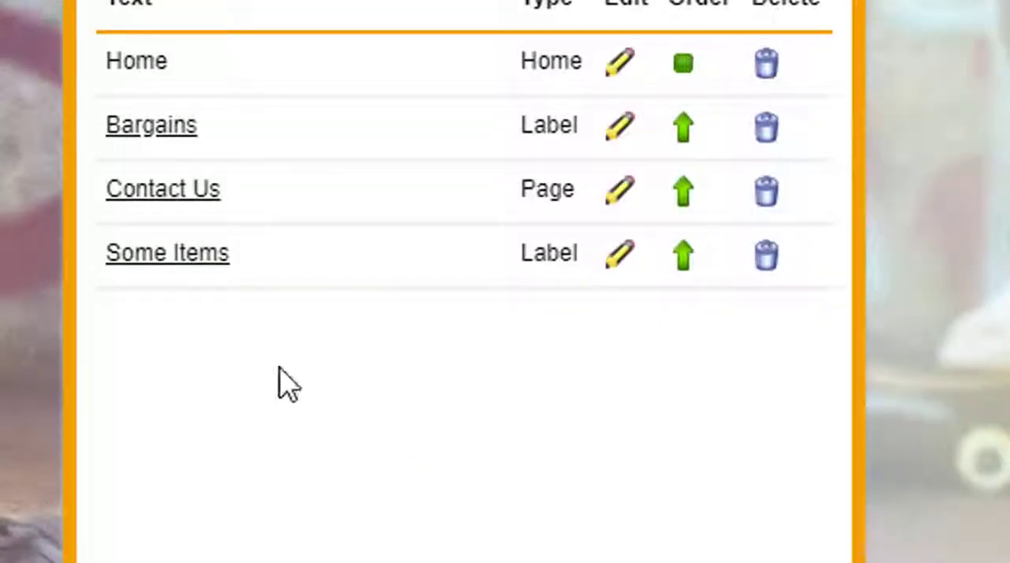
- Add a sub-level menu item named "Electrical Equipment" with type Label under Some Items
left_click(196, 265)
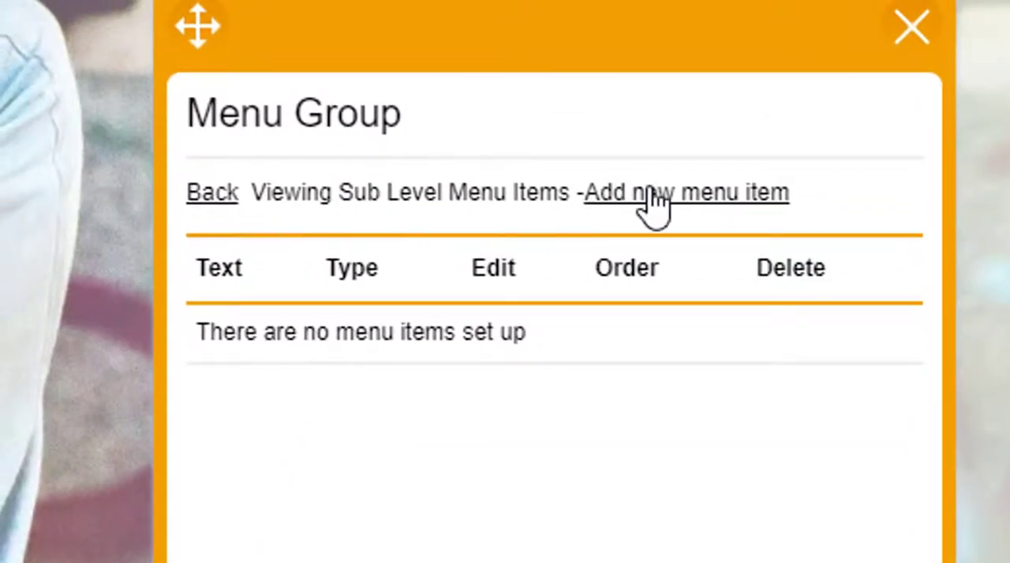
left_click(651, 197)
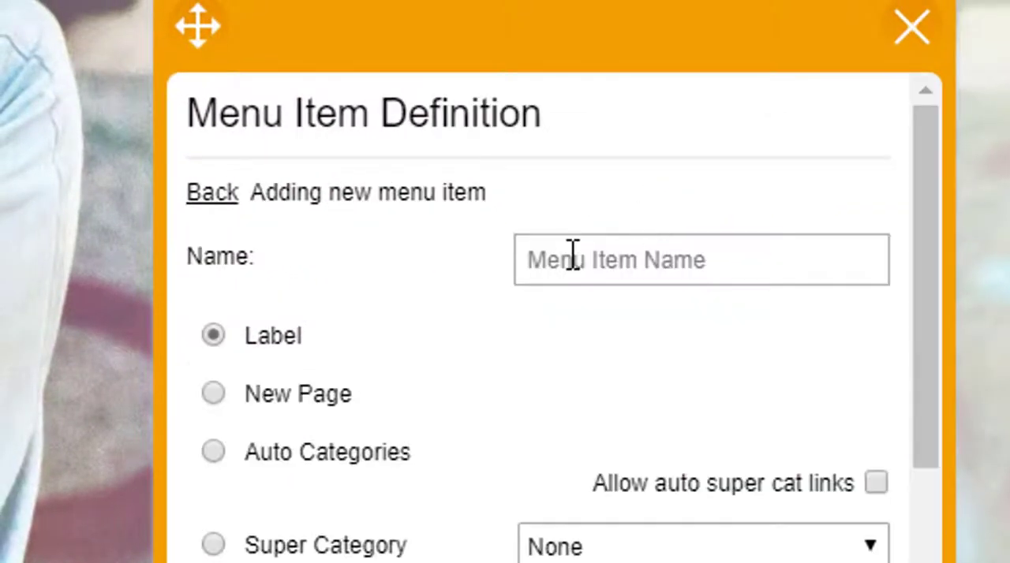
left_click(601, 278)
type("Electrica")
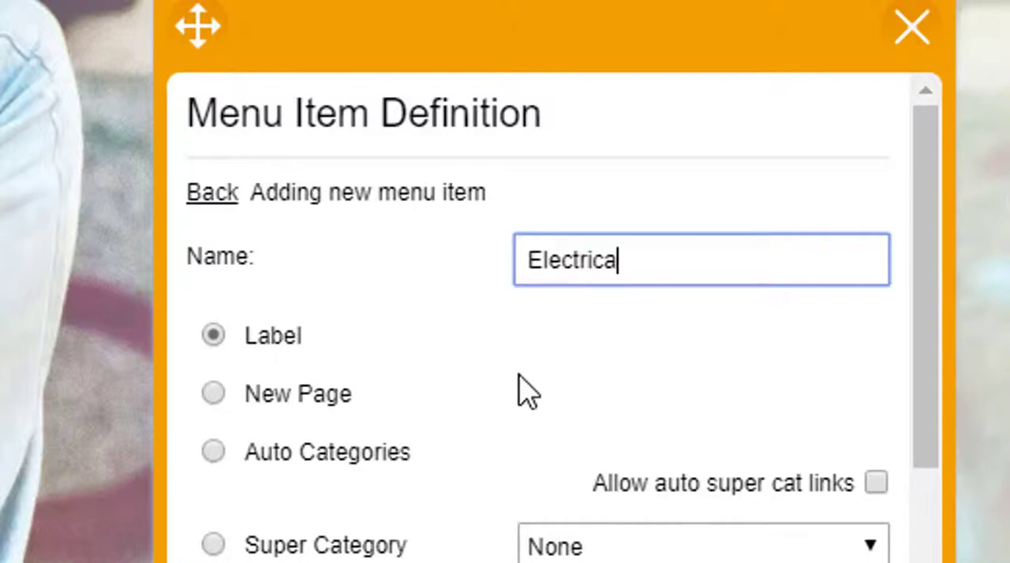
type("l Equipm,enmt")
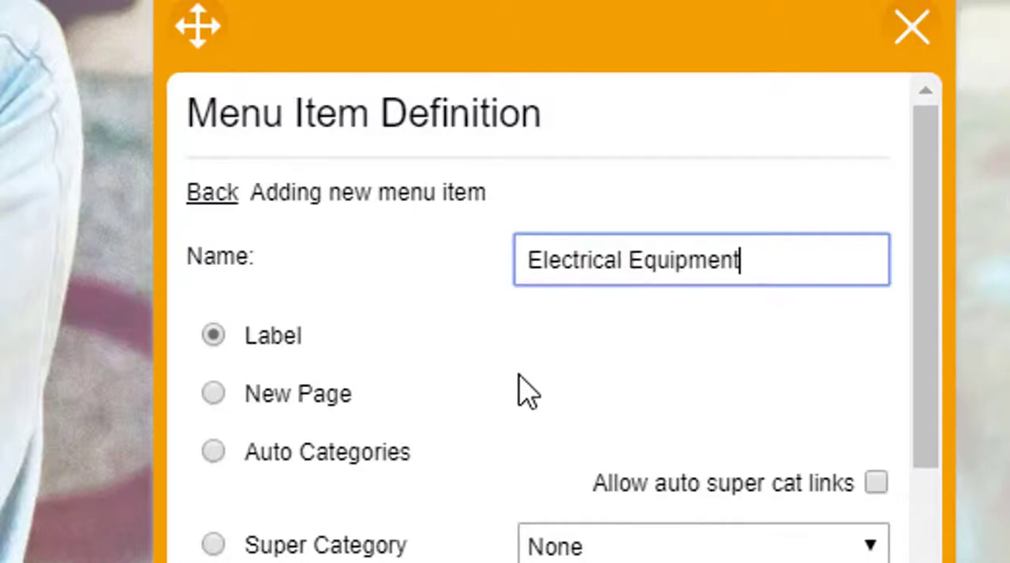
scroll(474, 426, "down", 3)
scroll(380, 299, "up", 3)
scroll(395, 387, "down", 6)
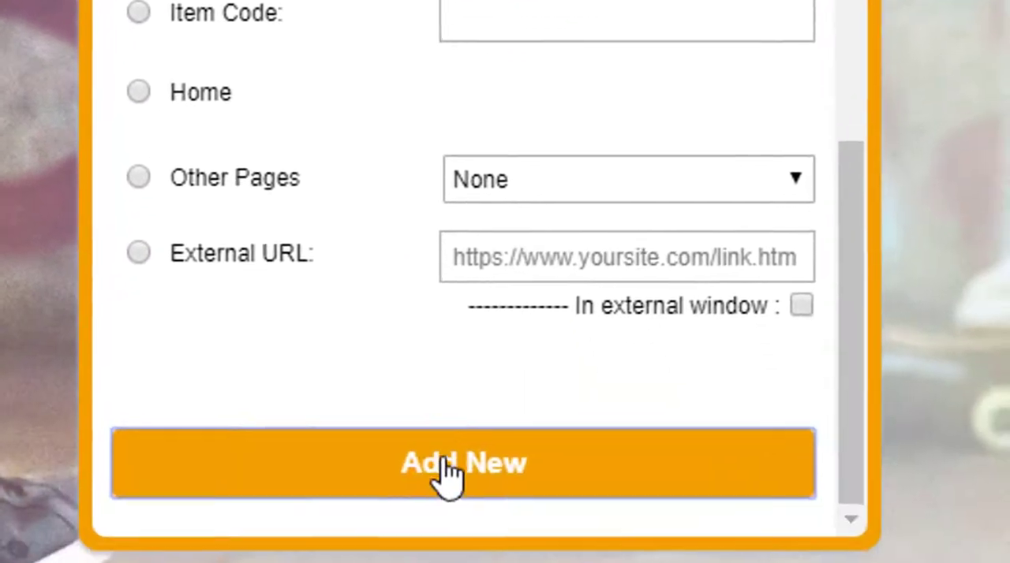
left_click(445, 466)
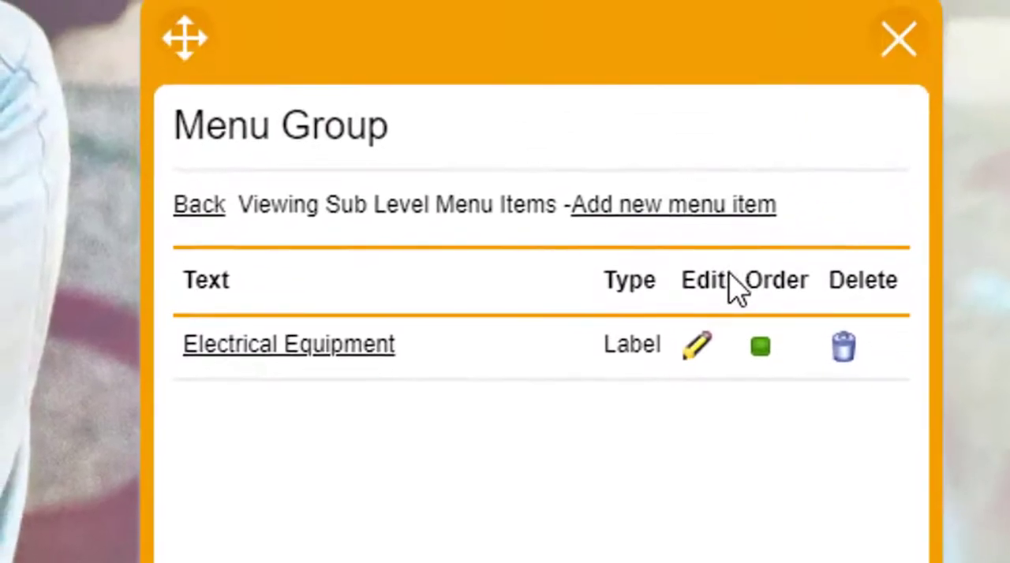
- Add a "Cameras" item under Electrical Equipment linked to the category Cameras > Action Cameras, and close the menu group editor
left_click(267, 348)
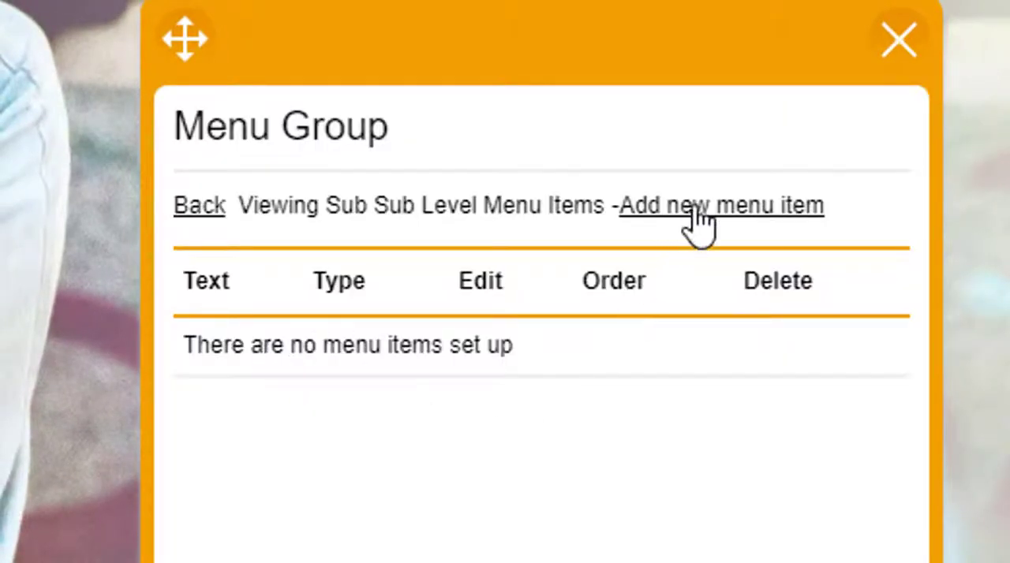
left_click(694, 207)
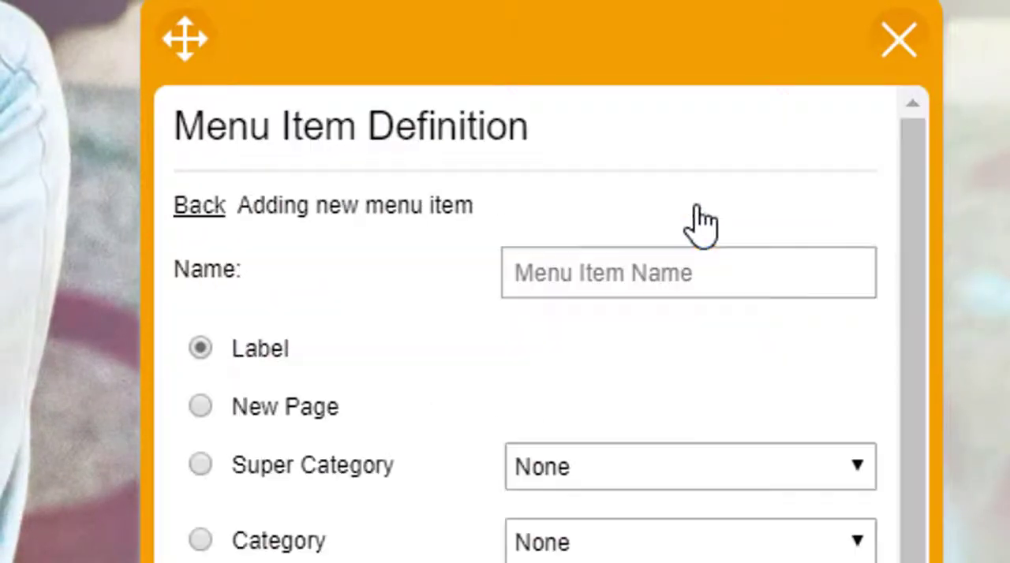
left_click(613, 265)
type("Cameras")
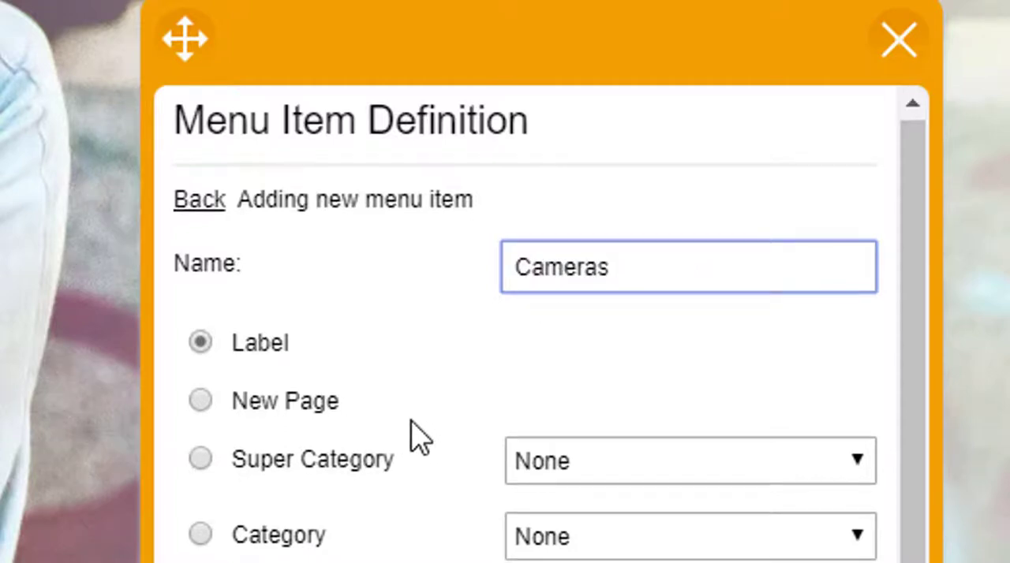
scroll(339, 410, "down", 3)
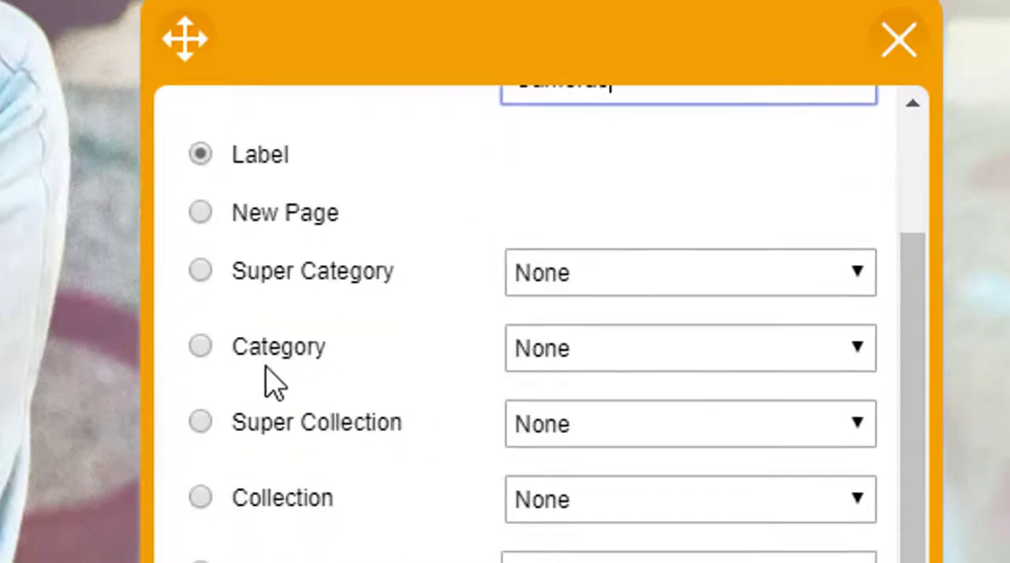
left_click(201, 346)
left_click(565, 364)
left_click(620, 428)
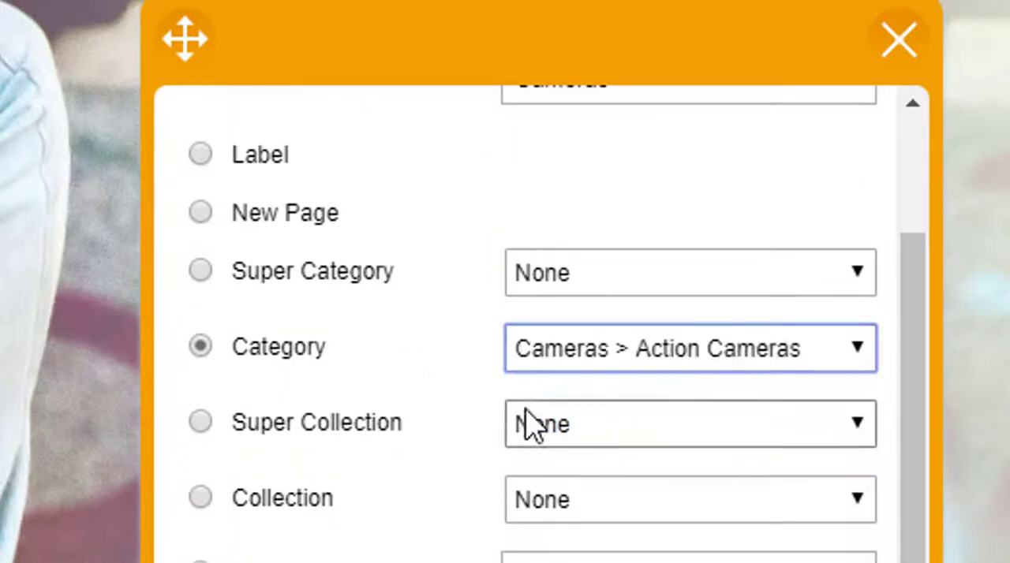
scroll(471, 306, "down", 5)
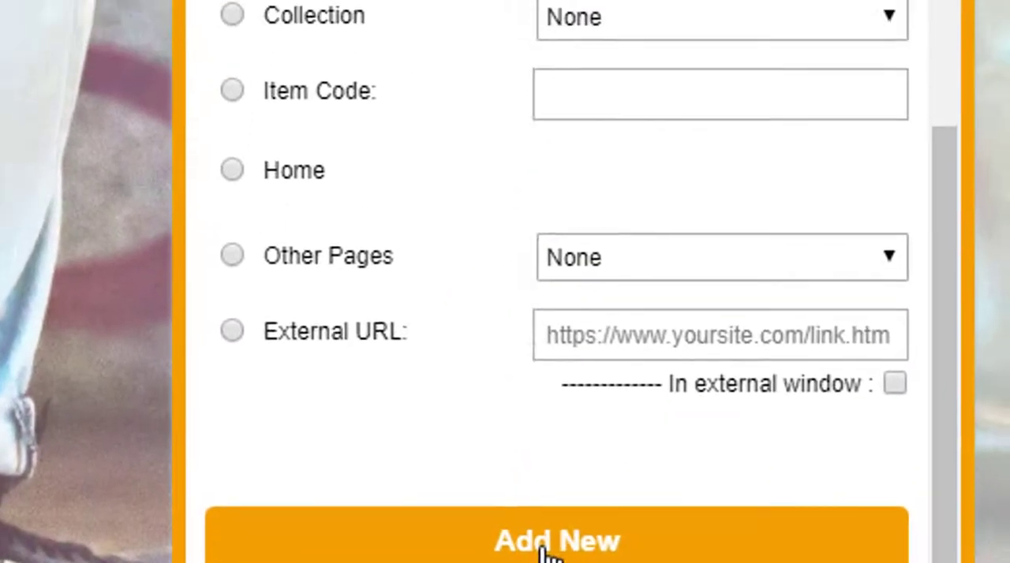
left_click(544, 486)
left_click(902, 108)
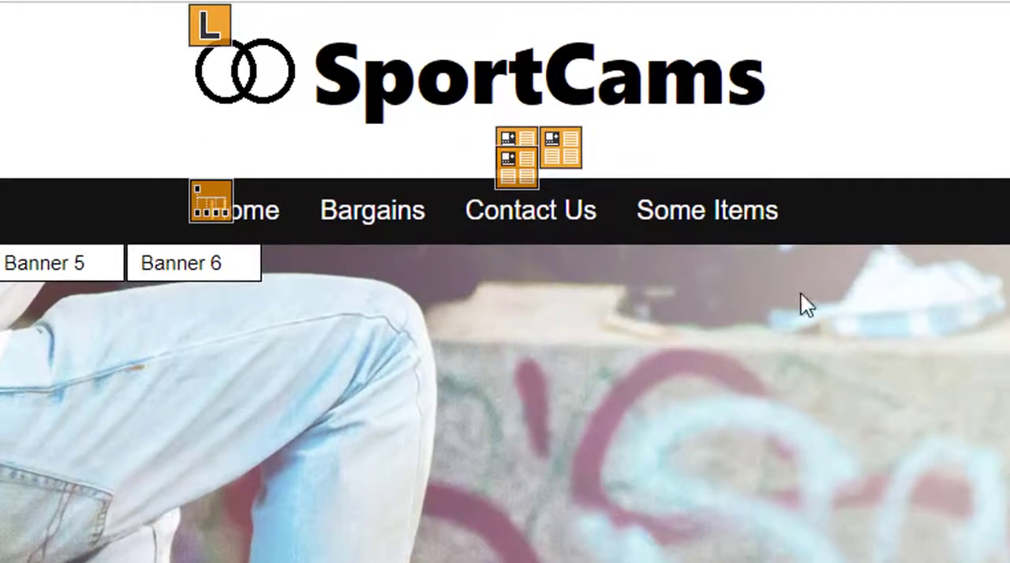
- Test the Some Items drop-down by following Electrical Equipment to its Cameras link, and return to the home page
mouse_move(648, 141)
mouse_move(743, 268)
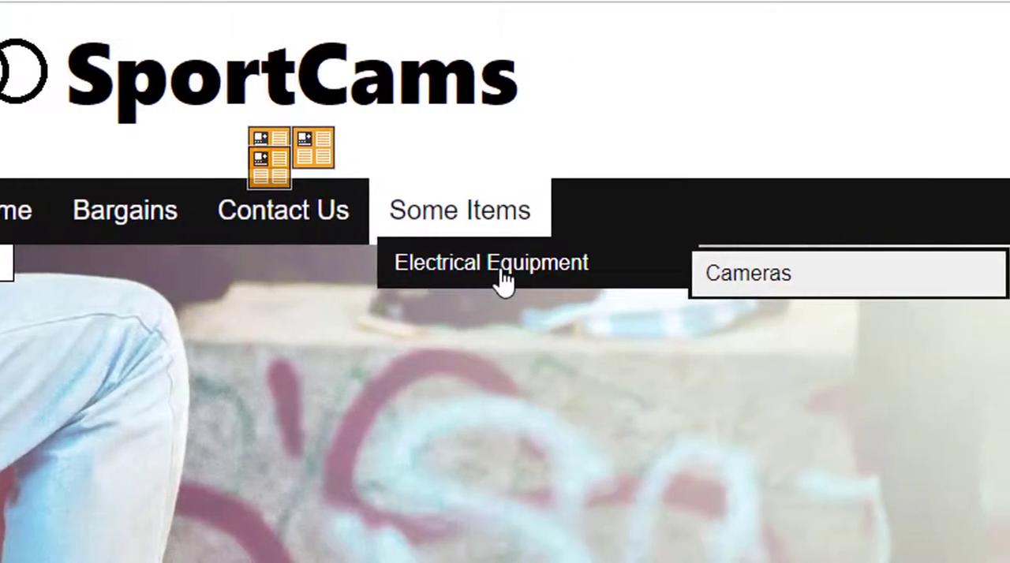
left_click(743, 274)
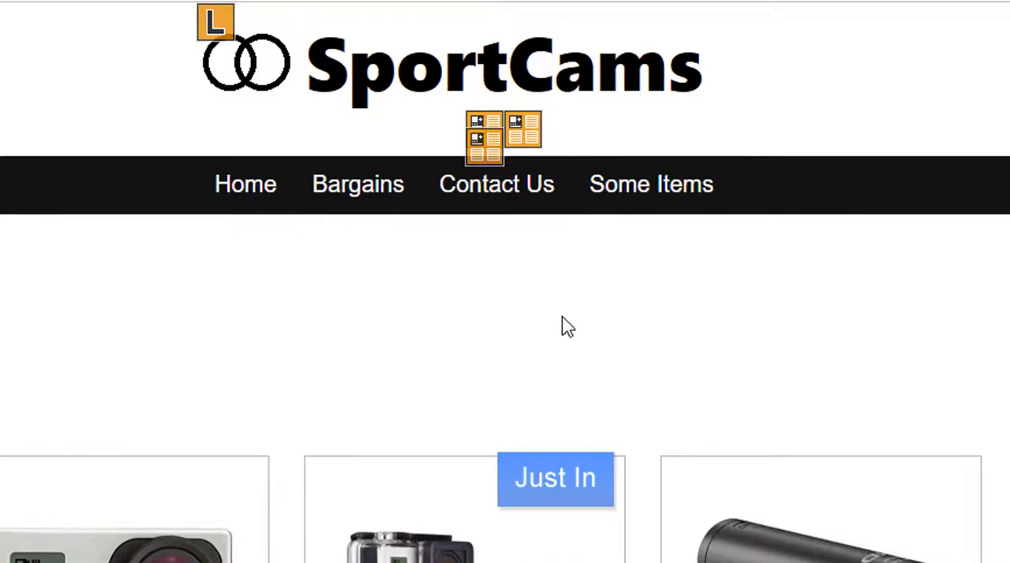
left_click(265, 198)
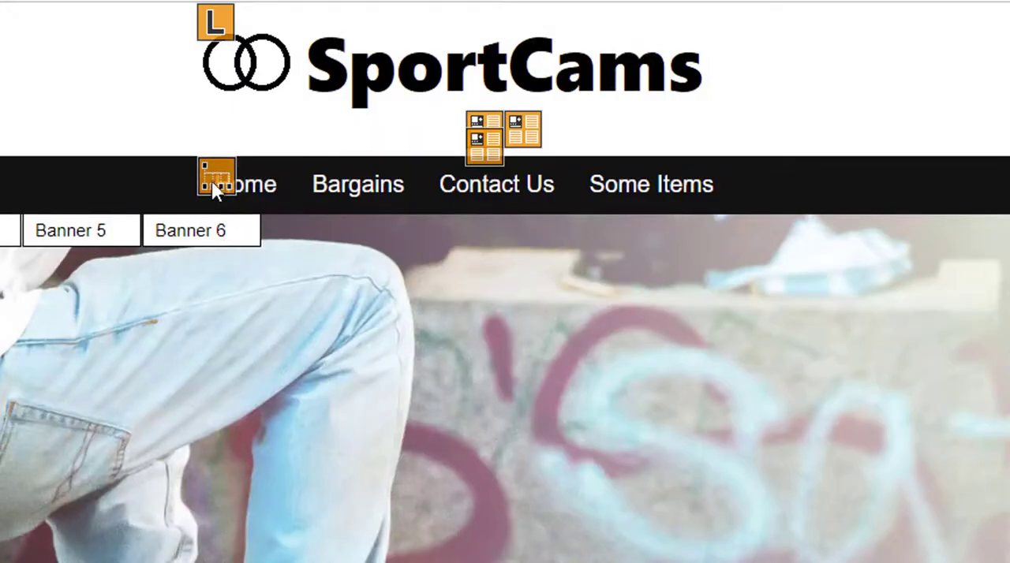
- Add a top-level Auto Categories drop-down item named "Auto" with auto super cat links allowed, and close the menu group editor
left_click(213, 182)
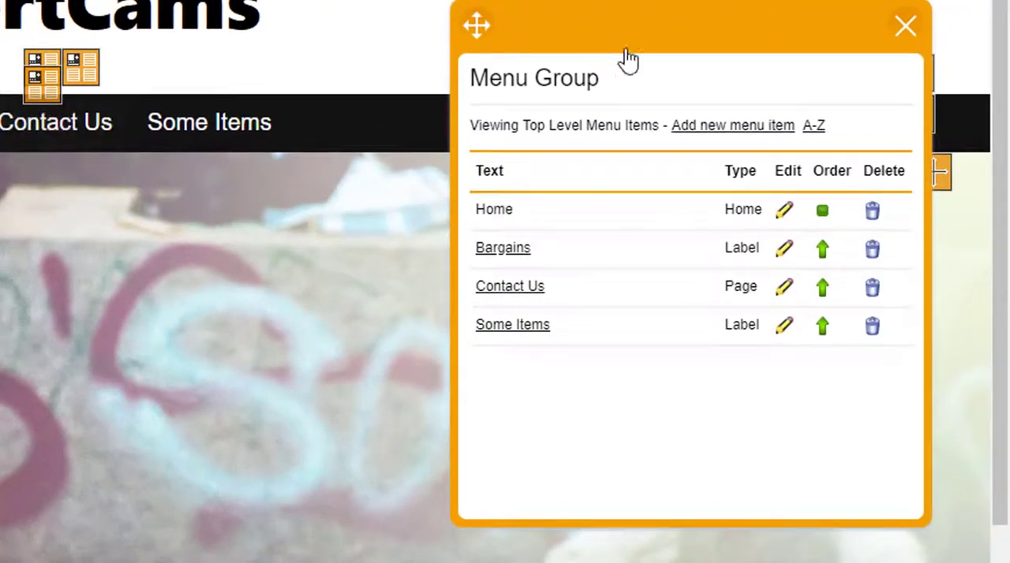
left_click_drag(626, 58, 429, 151)
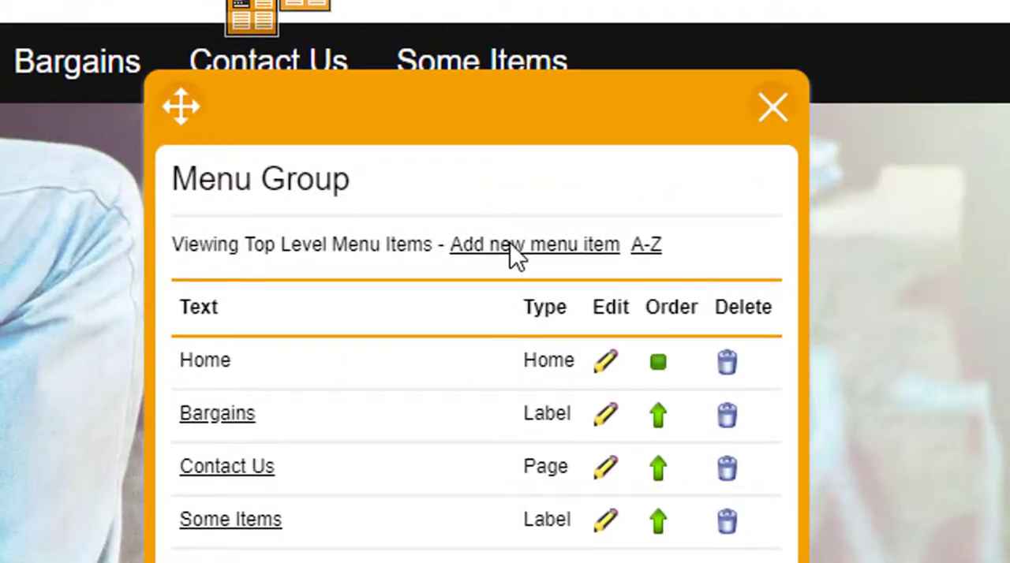
left_click(512, 246)
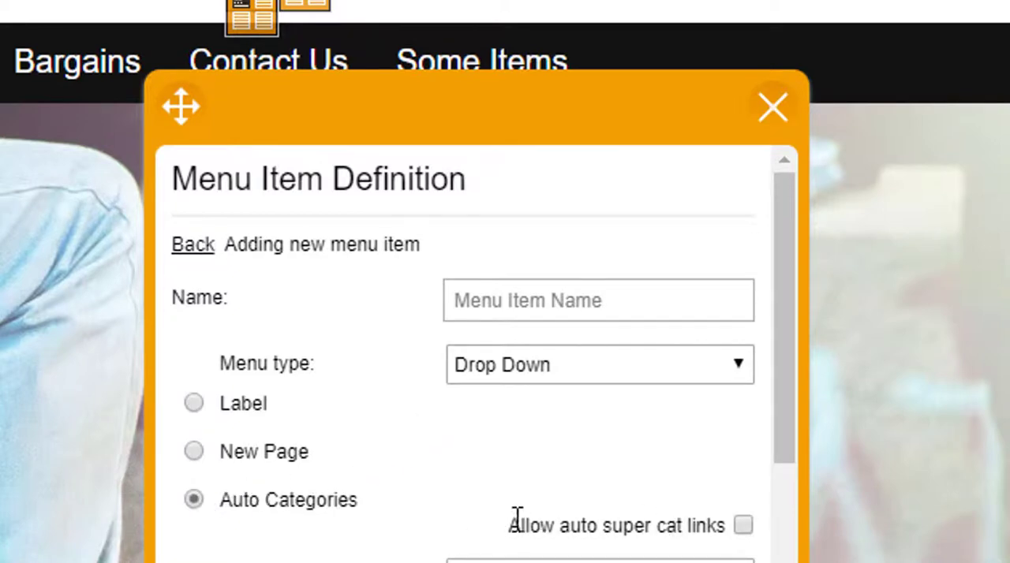
left_click(743, 527)
scroll(655, 545, "down", 10)
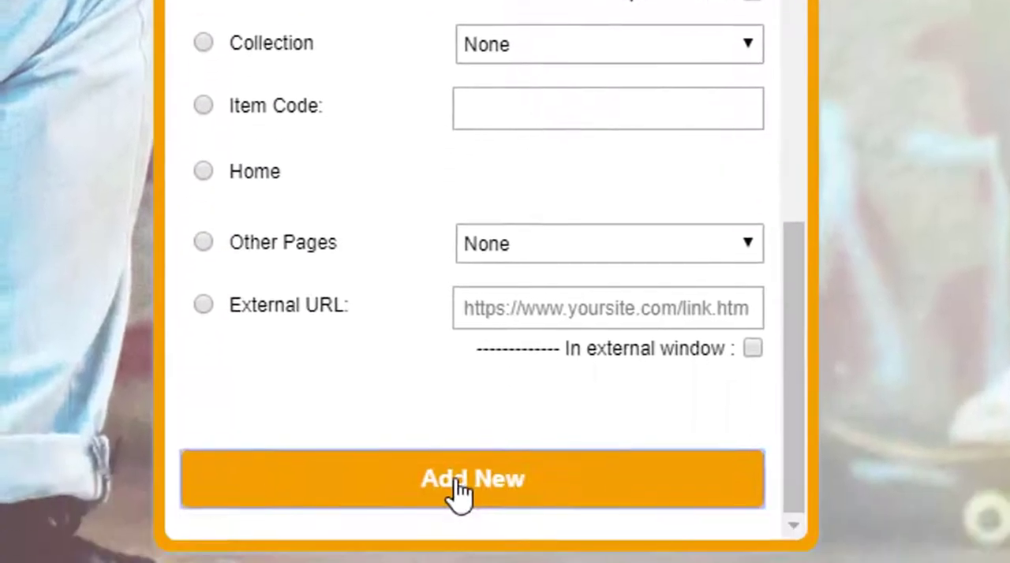
left_click(459, 493)
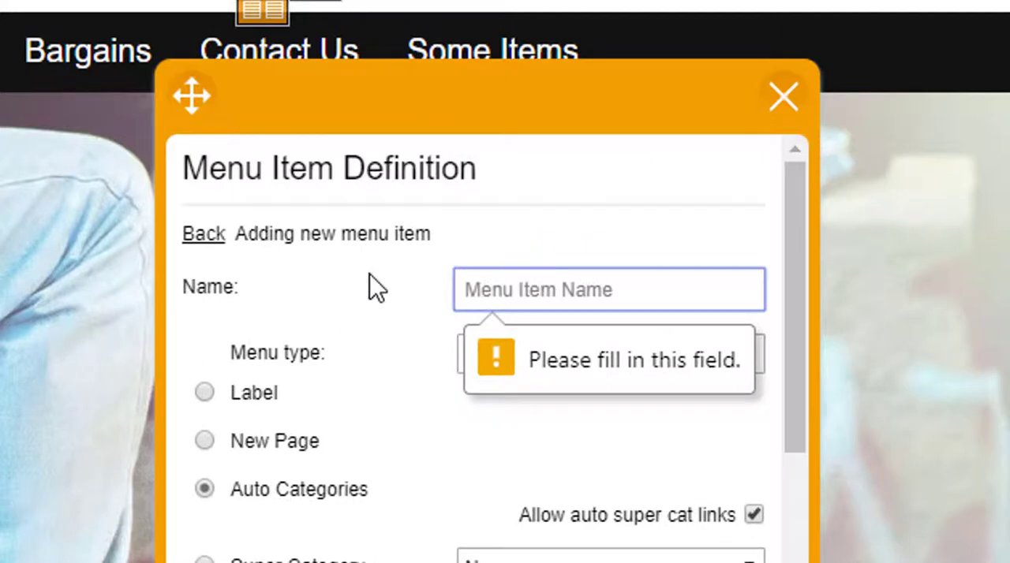
type("Auto")
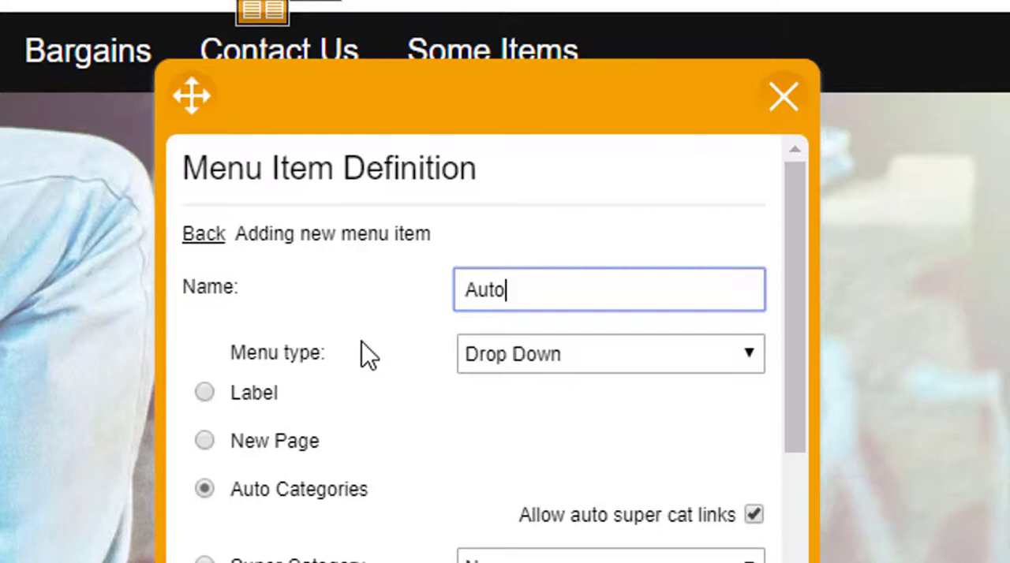
scroll(356, 333, "down", 10)
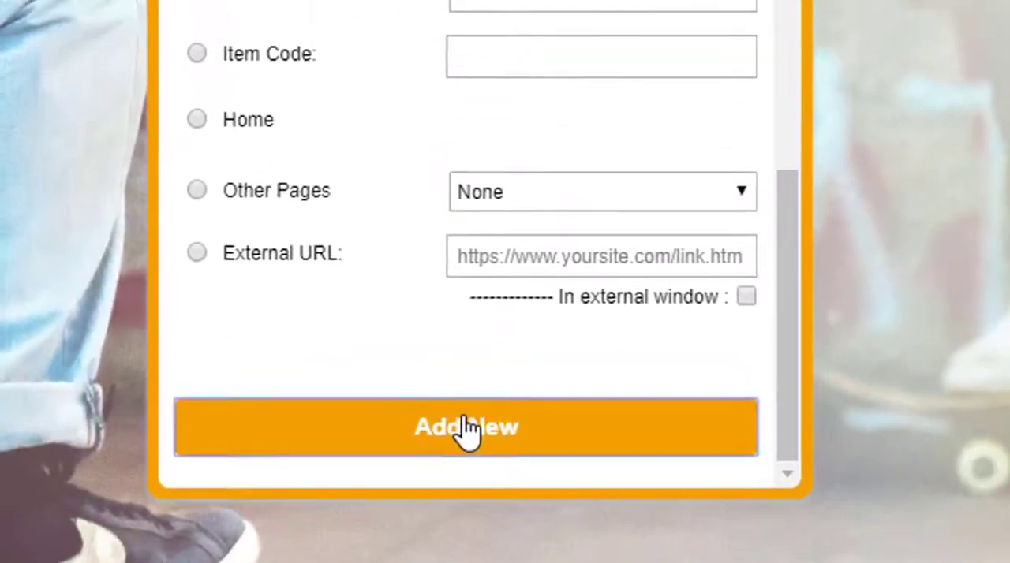
left_click(461, 409)
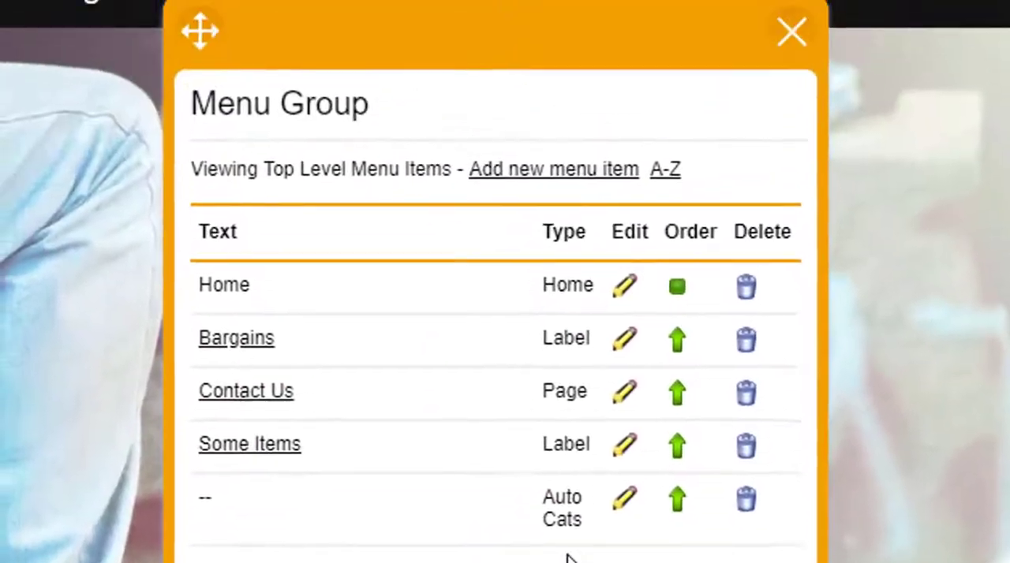
left_click(778, 76)
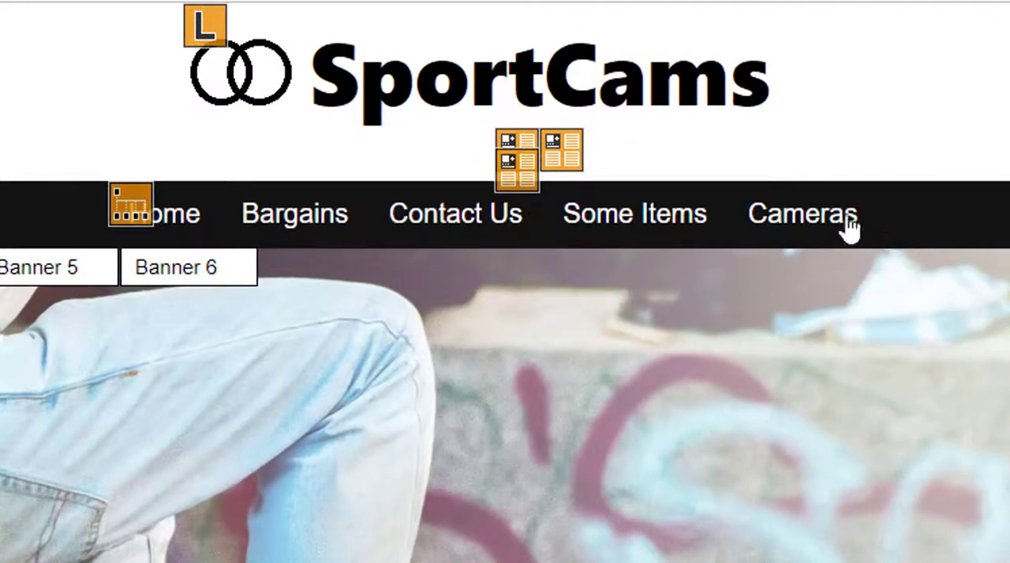
- Change the menu type of the Auto Cats navigation entry to Panel, save it and close the menu group editor
mouse_move(819, 227)
left_click(123, 210)
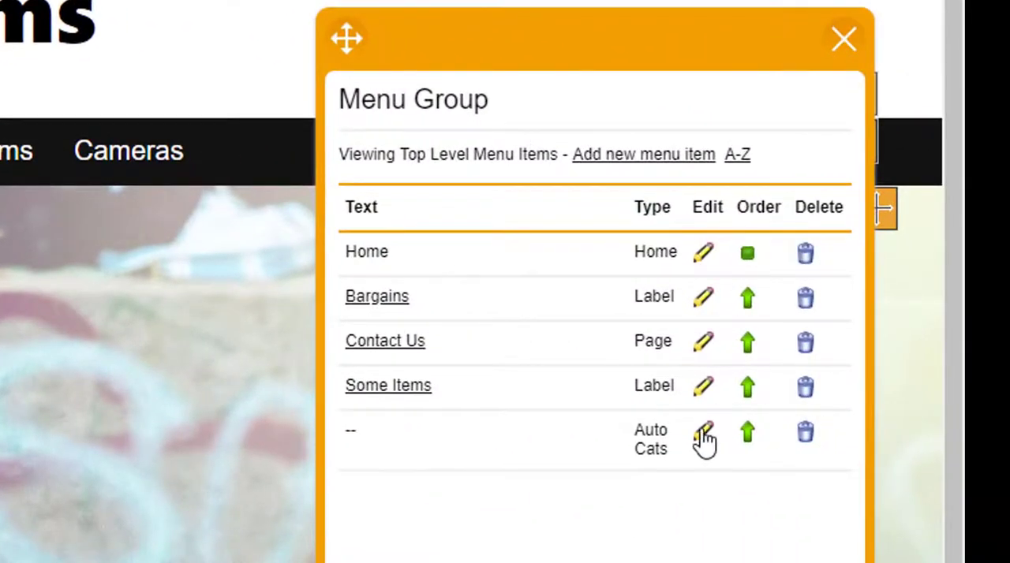
left_click(703, 434)
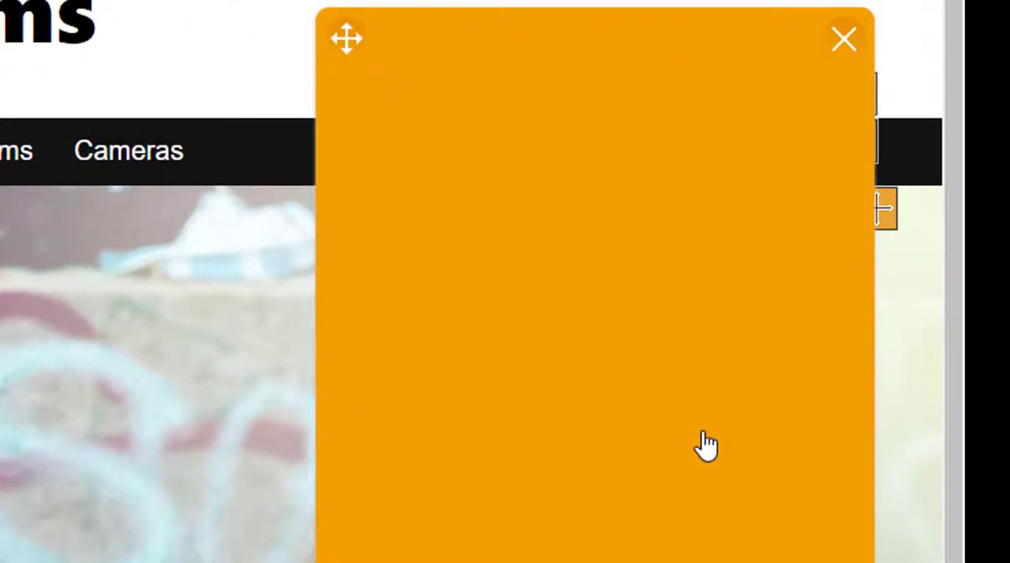
left_click(648, 260)
left_click(619, 285)
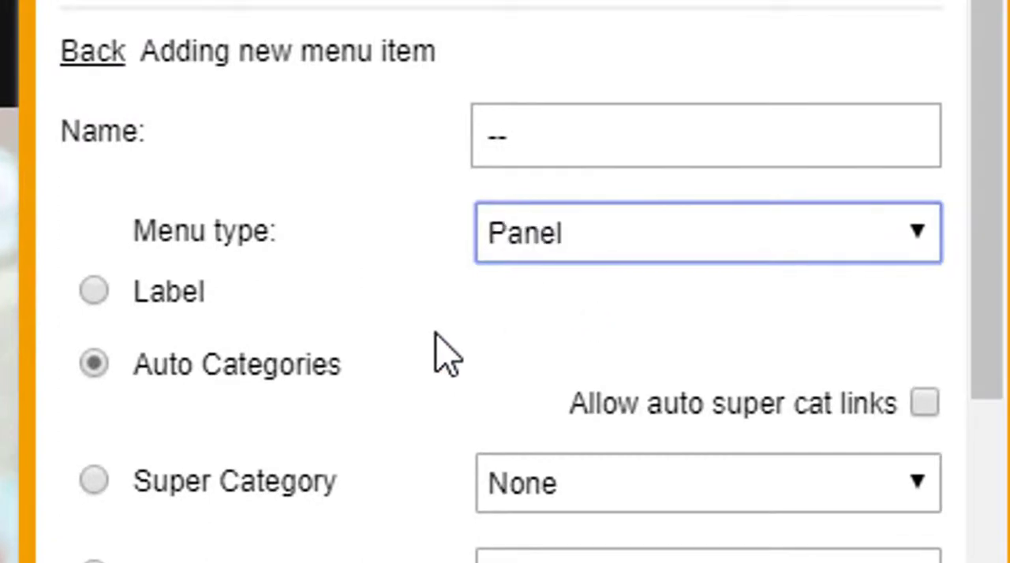
scroll(435, 355, "down", 10)
left_click(518, 419)
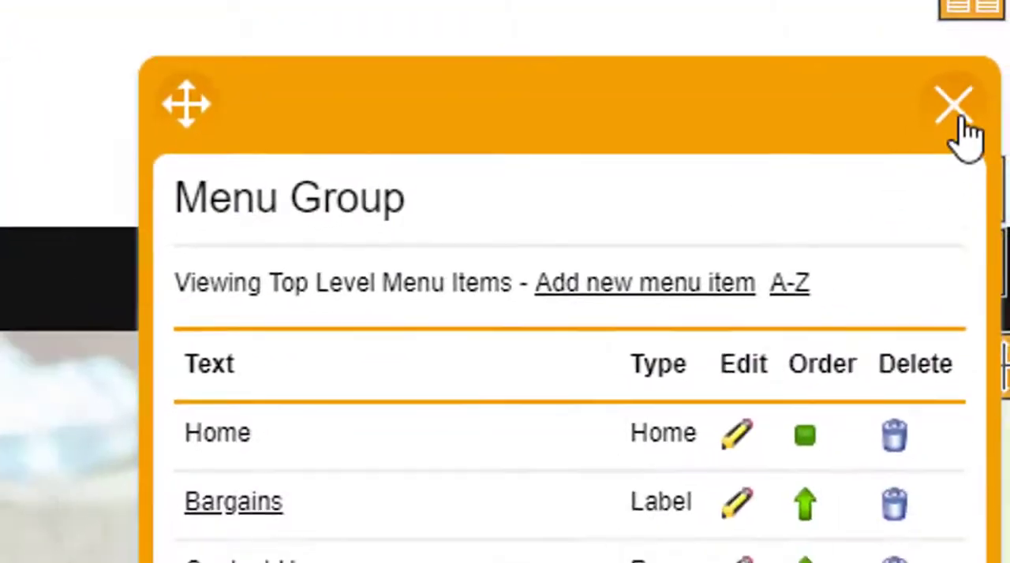
left_click(956, 13)
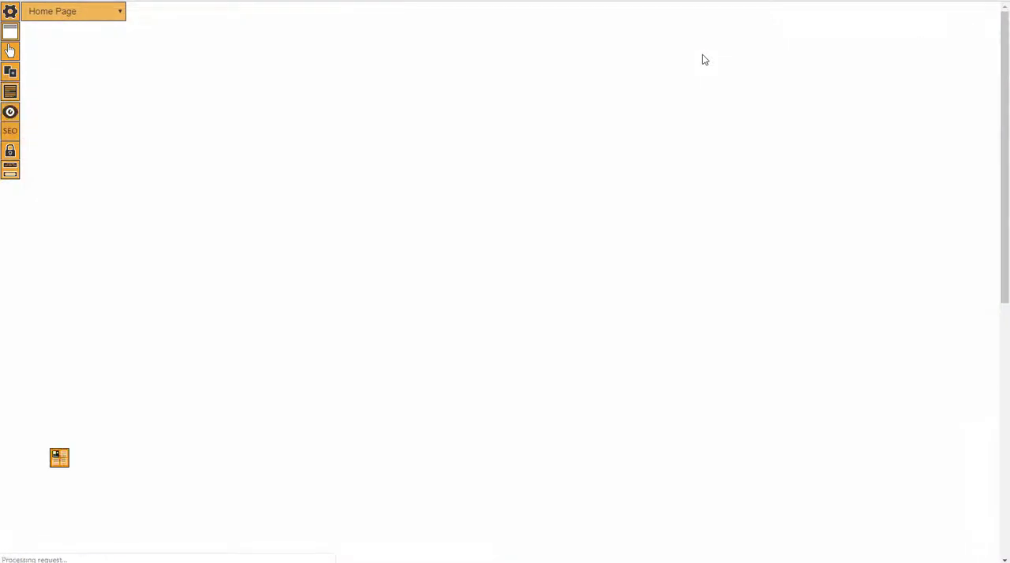
- Test the Cameras panel menu by opening its Accessories category, and return to the home page
mouse_move(648, 98)
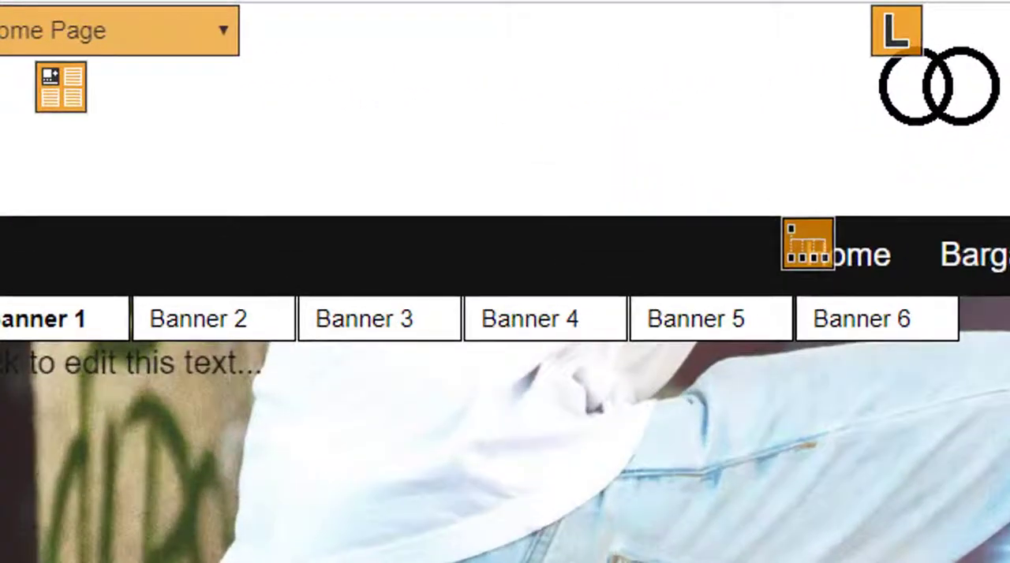
mouse_move(1006, 255)
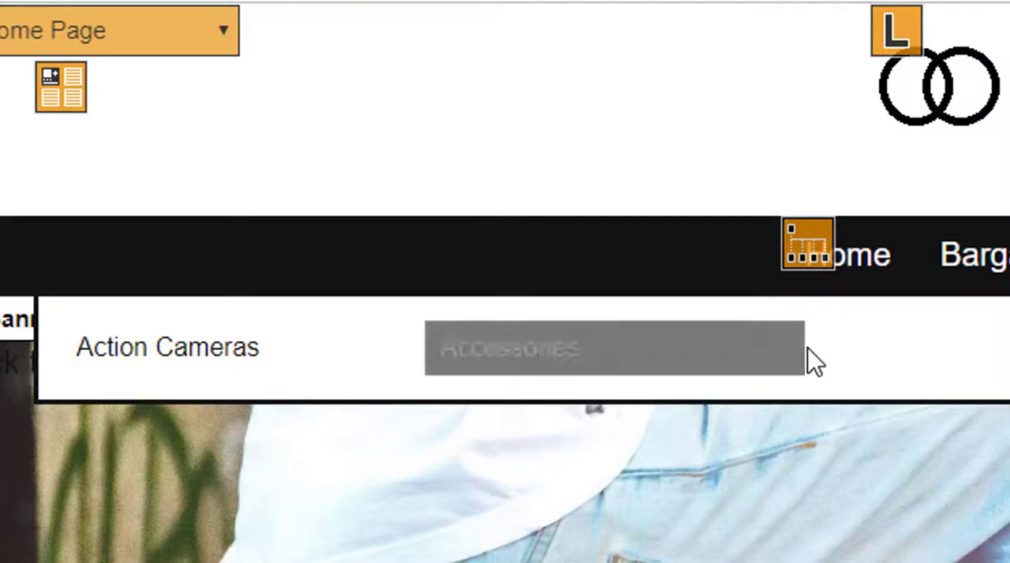
left_click(732, 367)
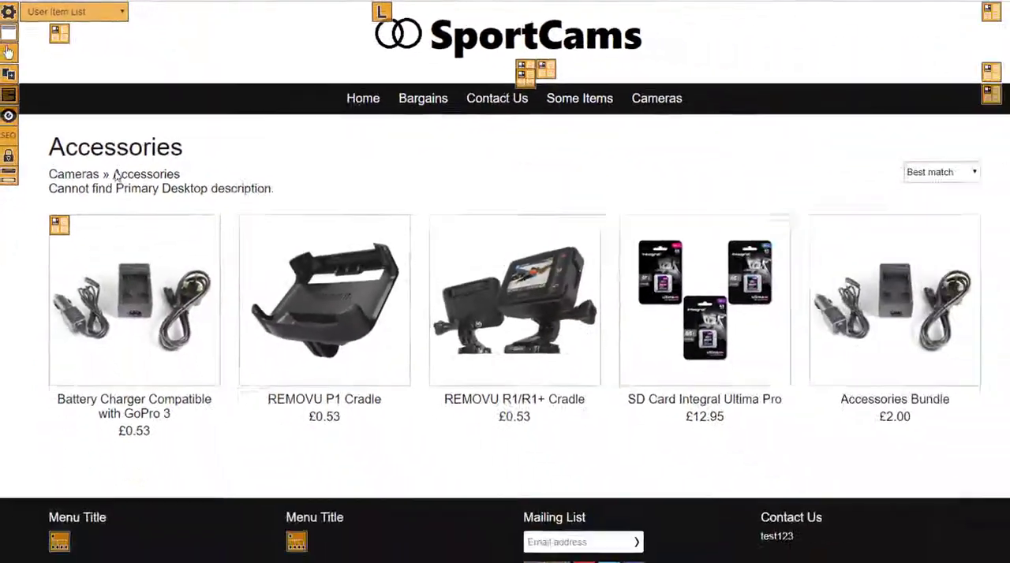
left_click(352, 95)
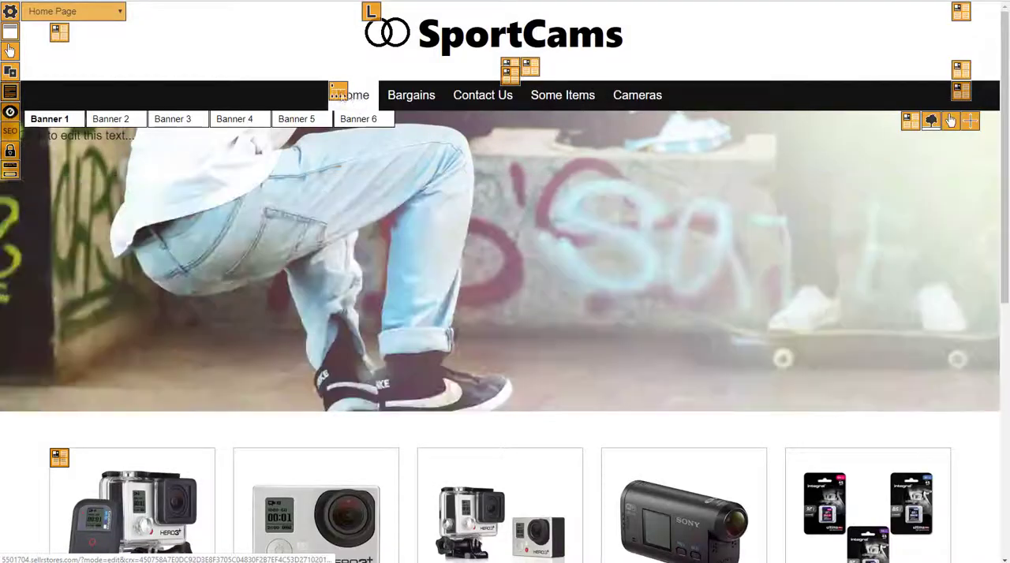
- Open the navigation menu group editor and start a new top-level menu item named "Cameras"
left_click(338, 93)
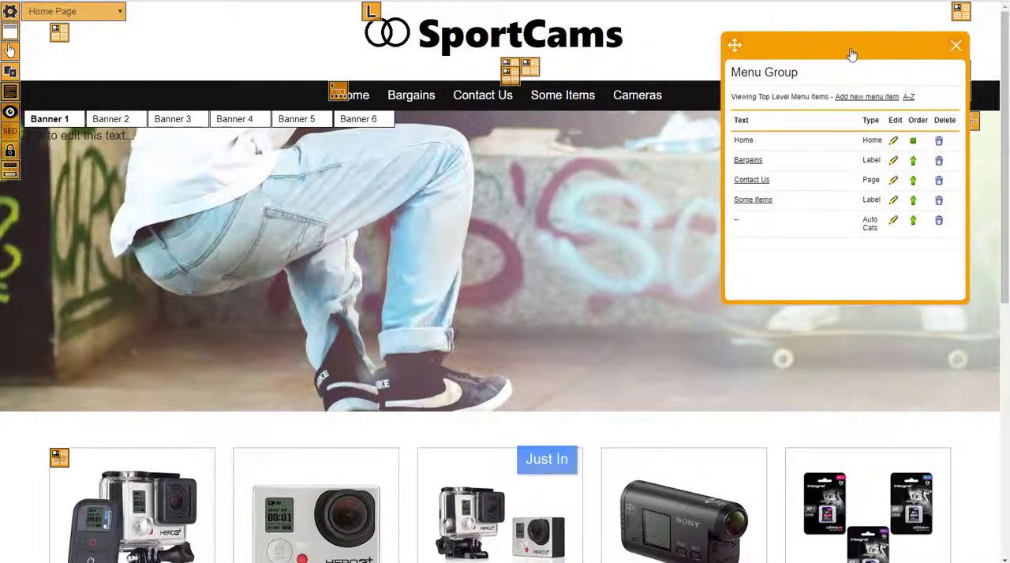
left_click_drag(852, 54, 753, 108)
left_click(652, 156)
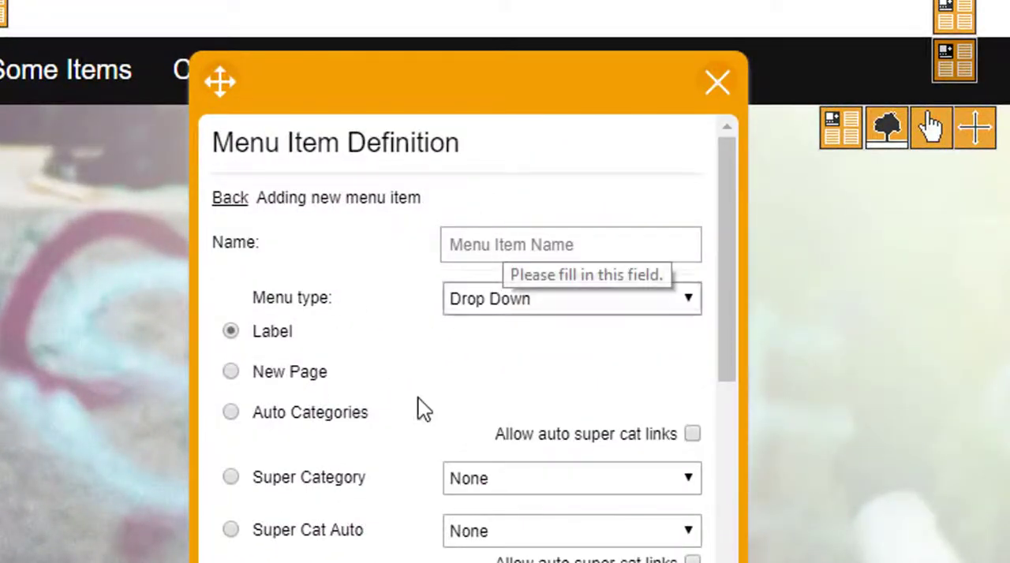
scroll(440, 489, "down", 3)
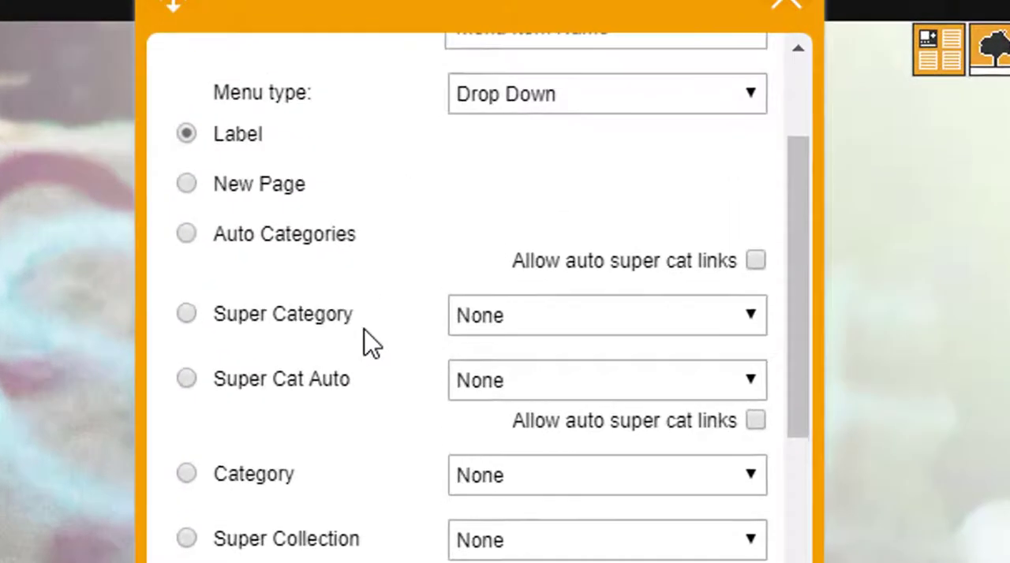
scroll(343, 305, "up", 3)
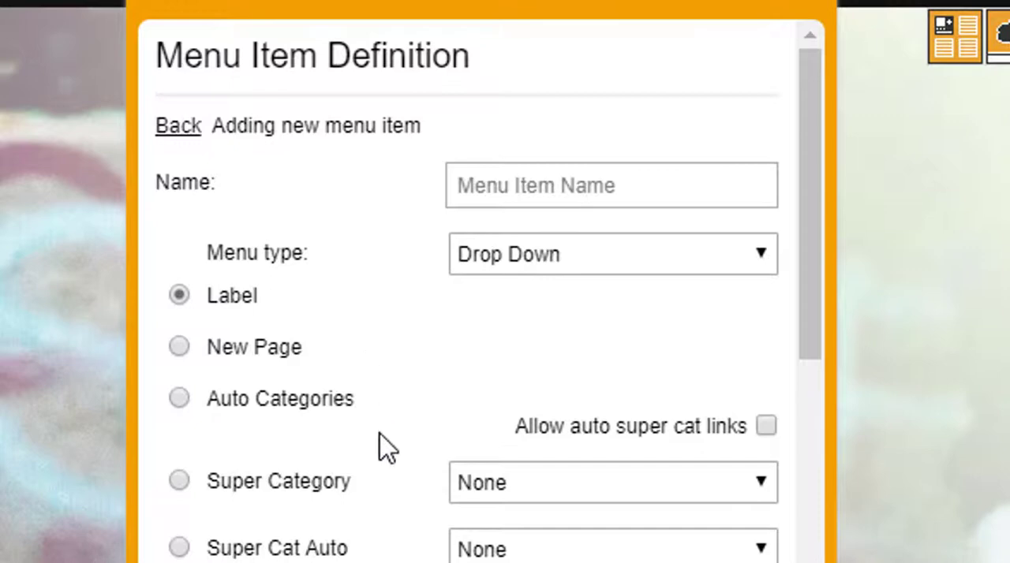
left_click(513, 190)
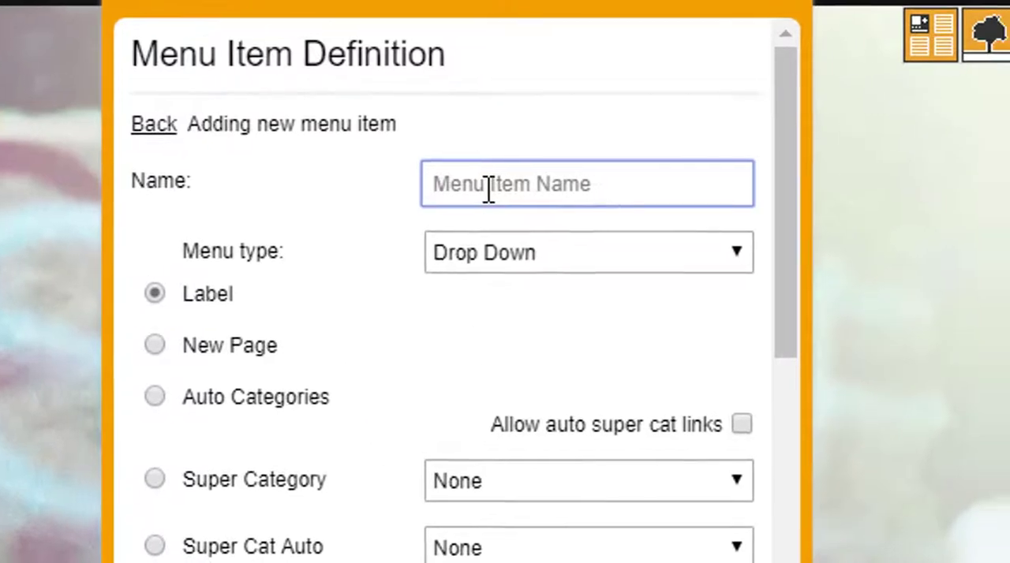
type("Cam")
scroll(377, 129, "down", 6)
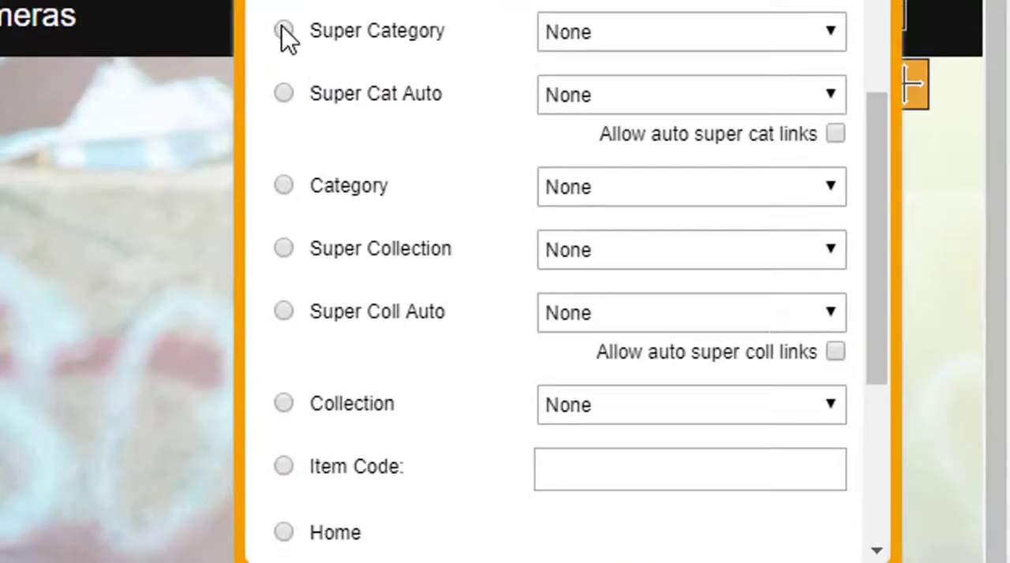
- Link the new menu item to the Cameras super category, save it and close the menu group editor
left_click(284, 31)
left_click(636, 186)
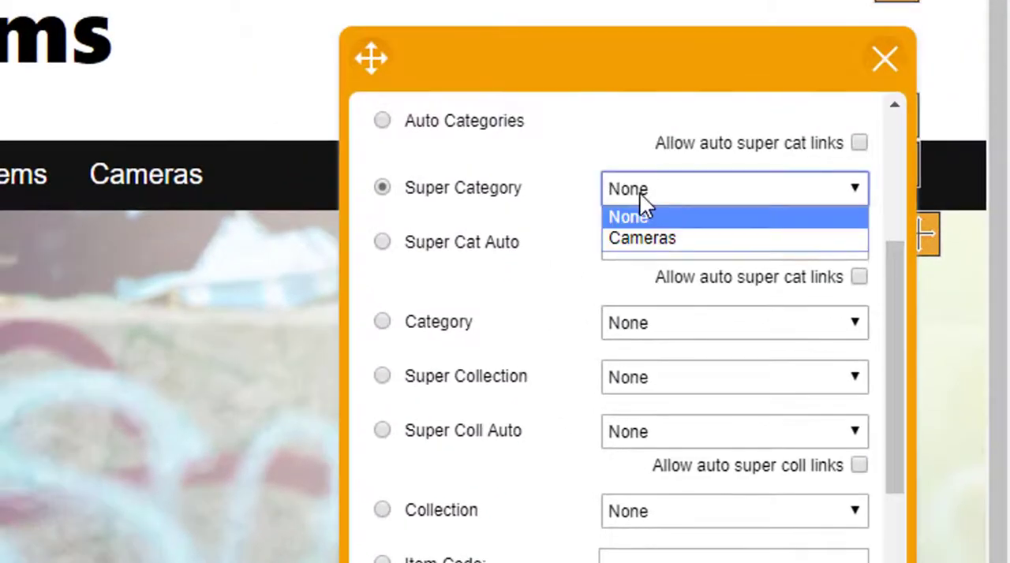
left_click(649, 237)
scroll(593, 304, "down", 5)
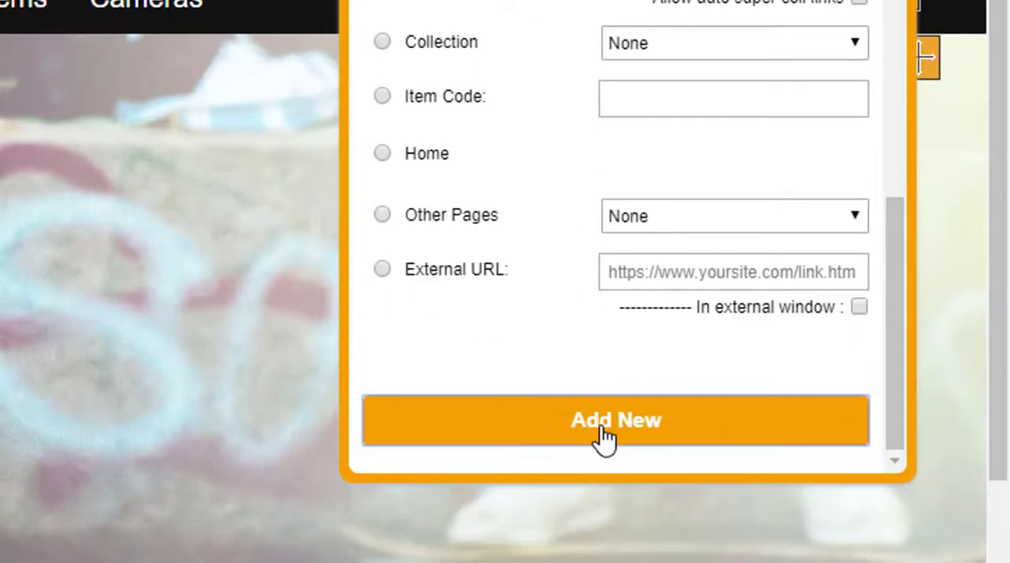
left_click(605, 443)
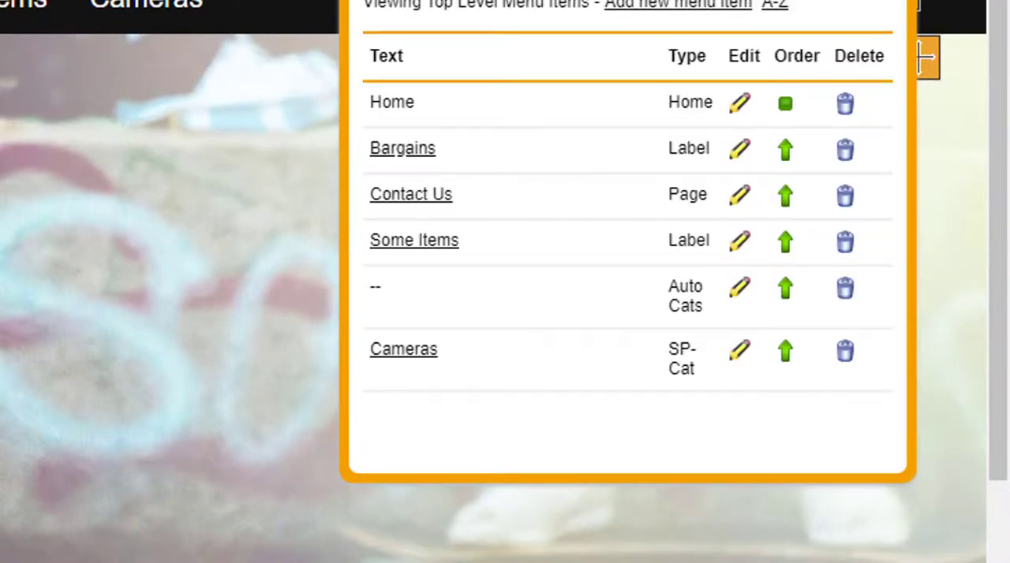
left_click(902, 2)
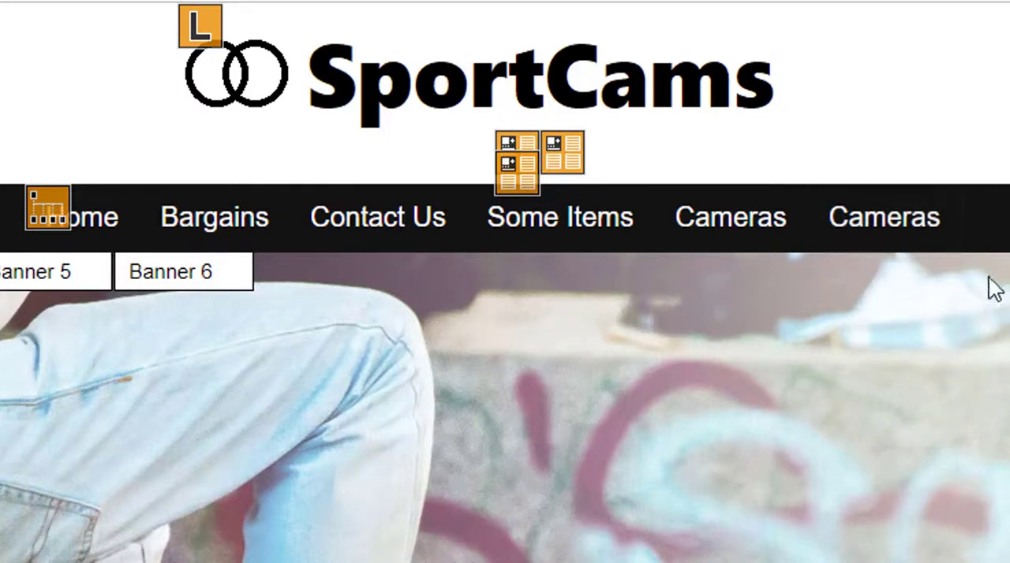
- Test the newly added Cameras super category link in the navigation menu and return to the home page
left_click(903, 235)
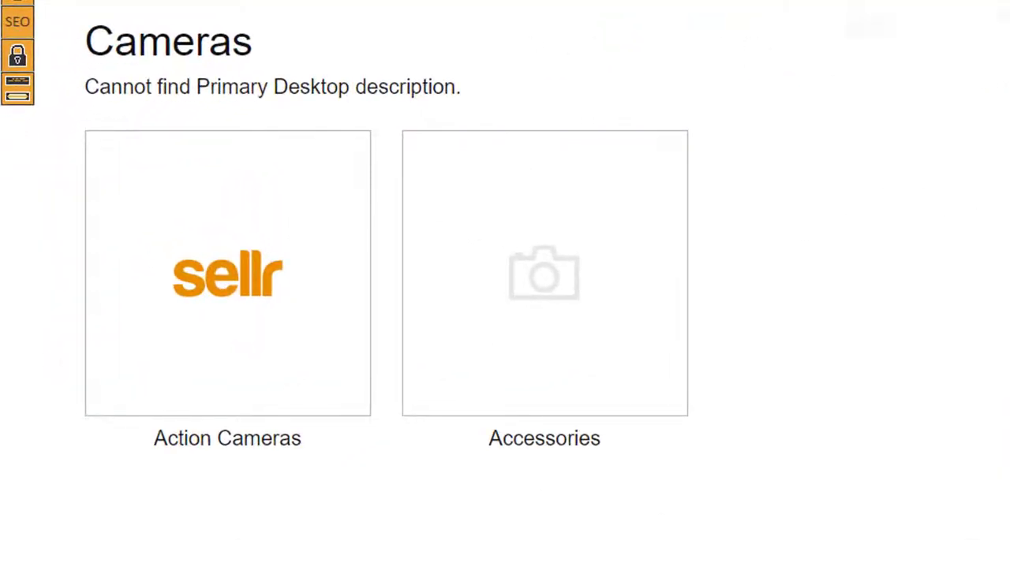
left_click(163, 147)
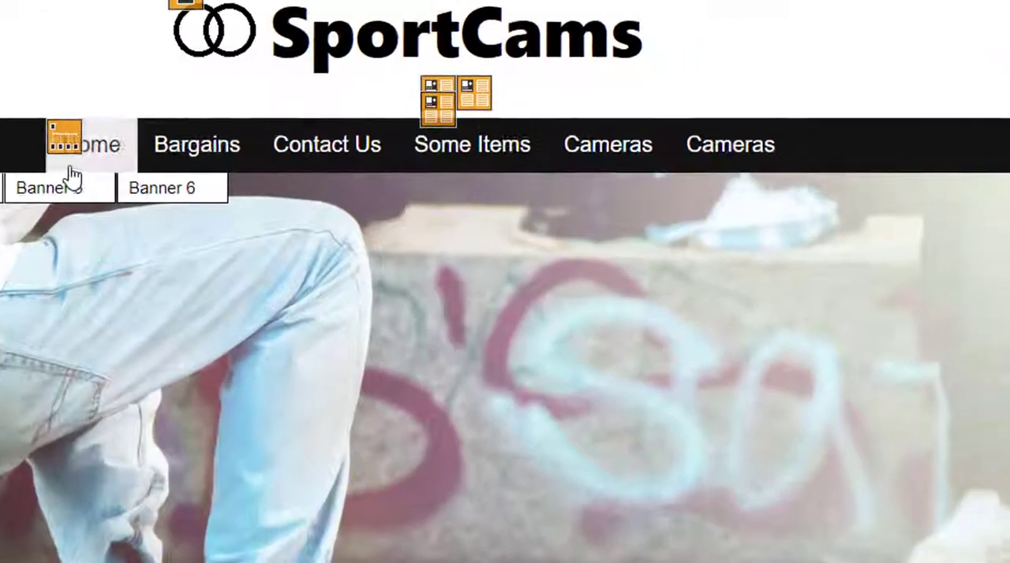
- Change the Cameras super category entry to Super Cat Auto for Cameras with auto super cat links allowed, save it and close the editor
left_click(64, 138)
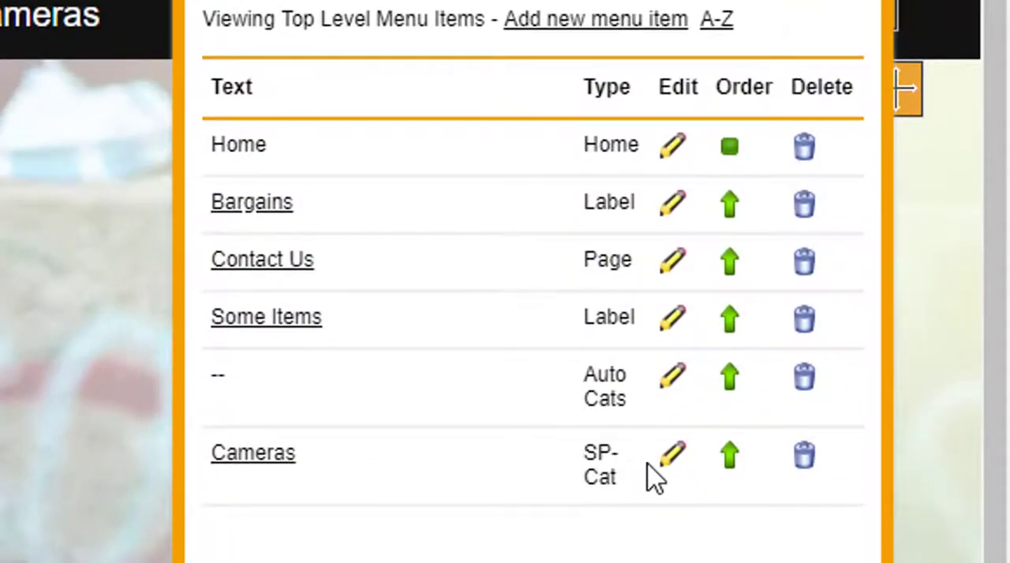
left_click(671, 470)
scroll(450, 330, "down", 2)
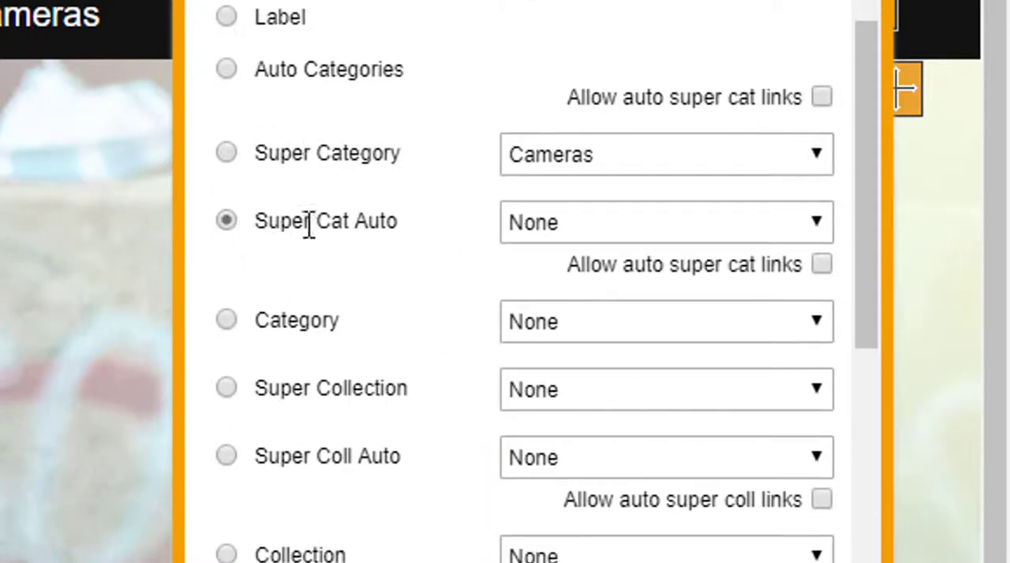
left_click(568, 223)
left_click(583, 284)
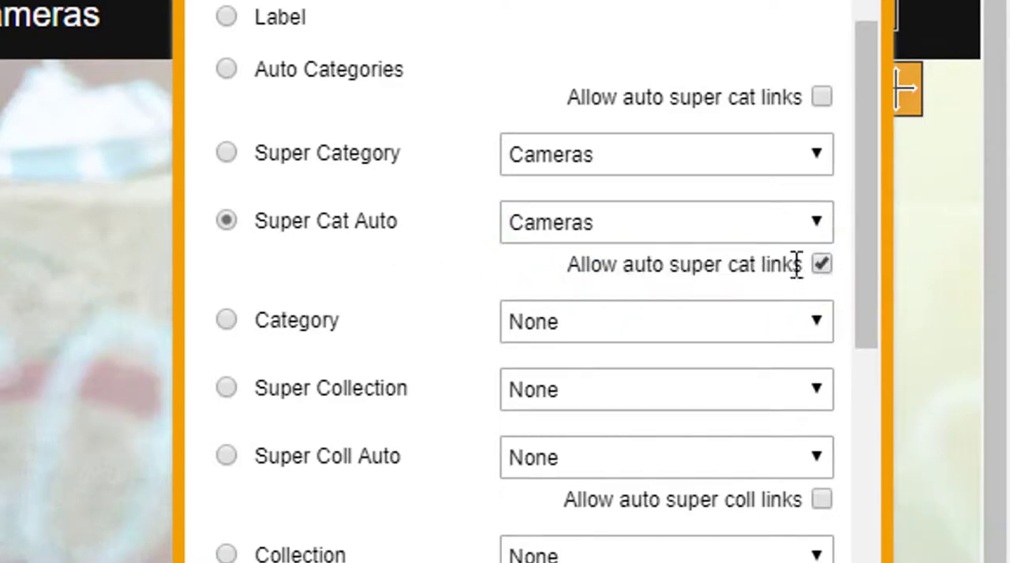
scroll(758, 332, "down", 6)
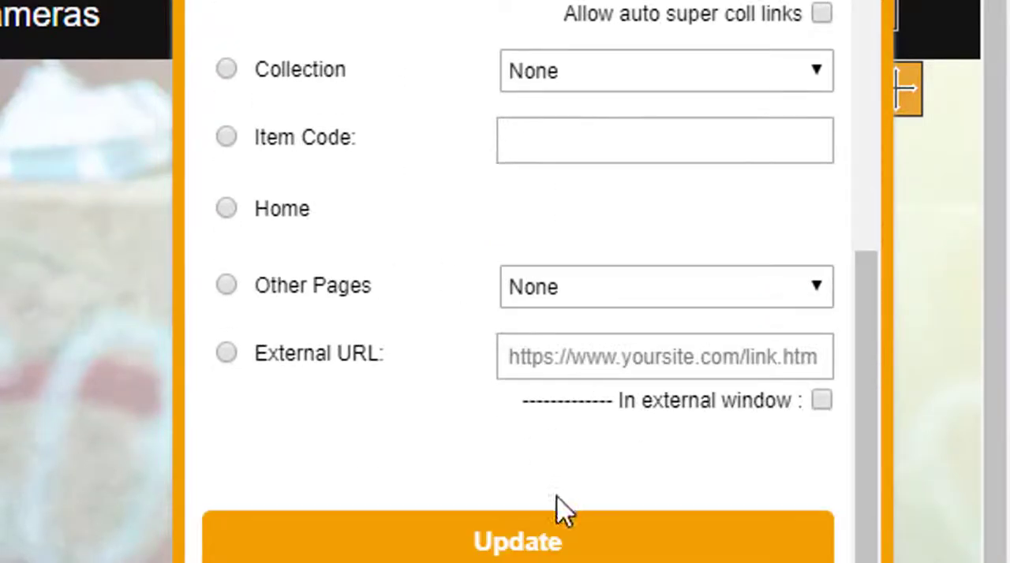
left_click(556, 521)
left_click(882, 2)
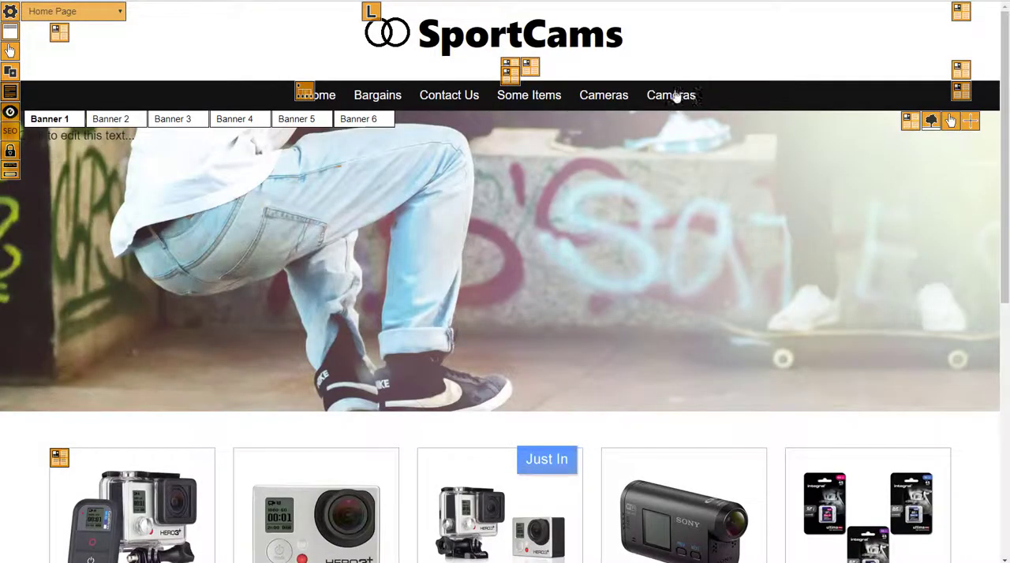
- Test the last Cameras entry's drop-down by following its main link, and return to the home page
mouse_move(666, 97)
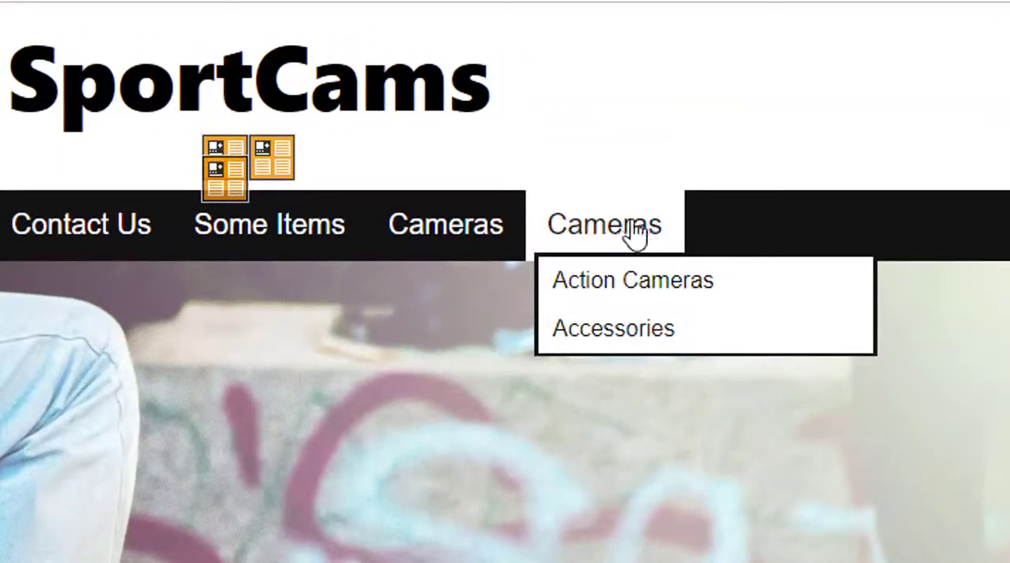
left_click(610, 238)
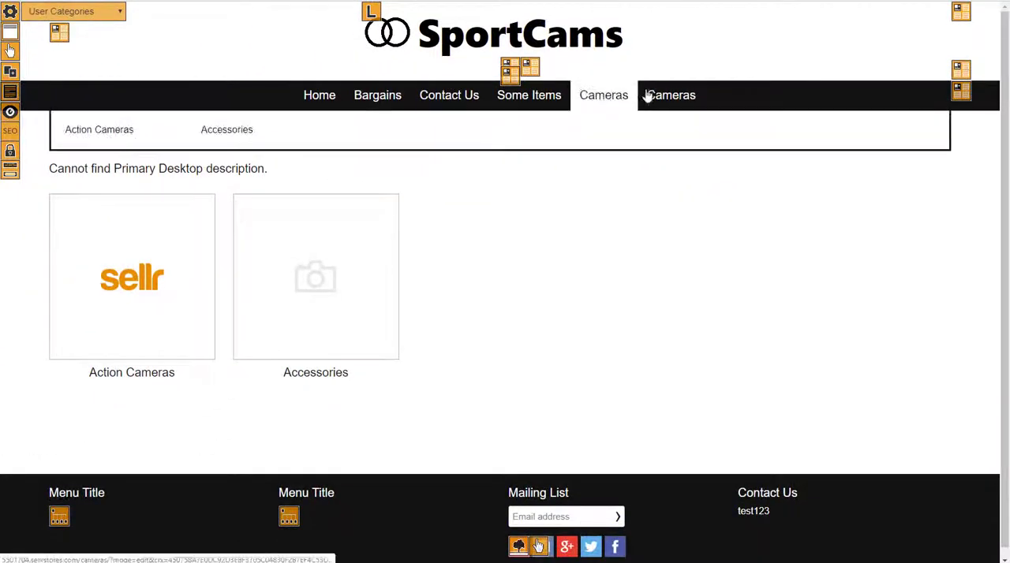
mouse_move(606, 197)
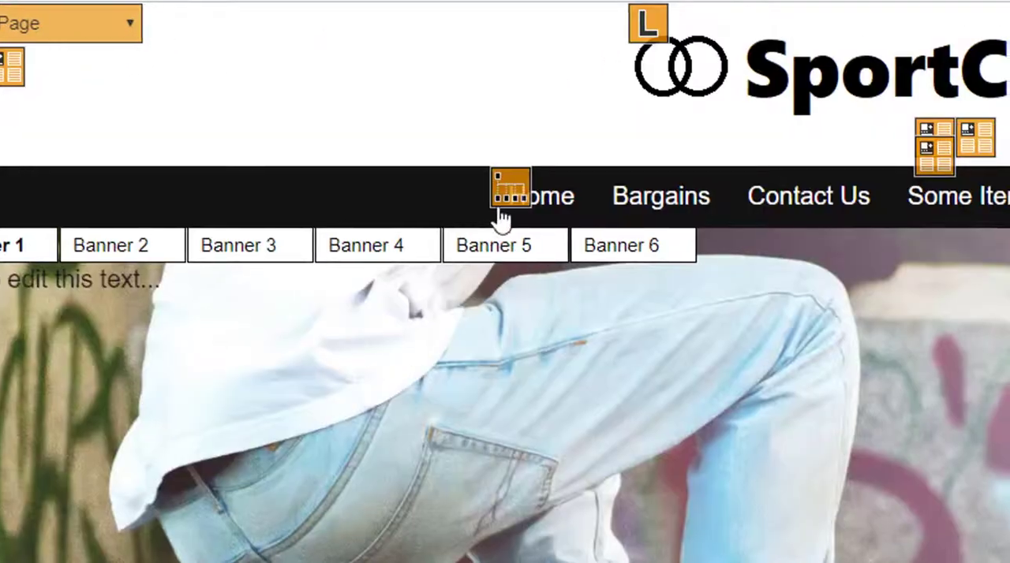
- Open the last Cameras menu entry for editing and examine its category and collection link types
left_click(497, 204)
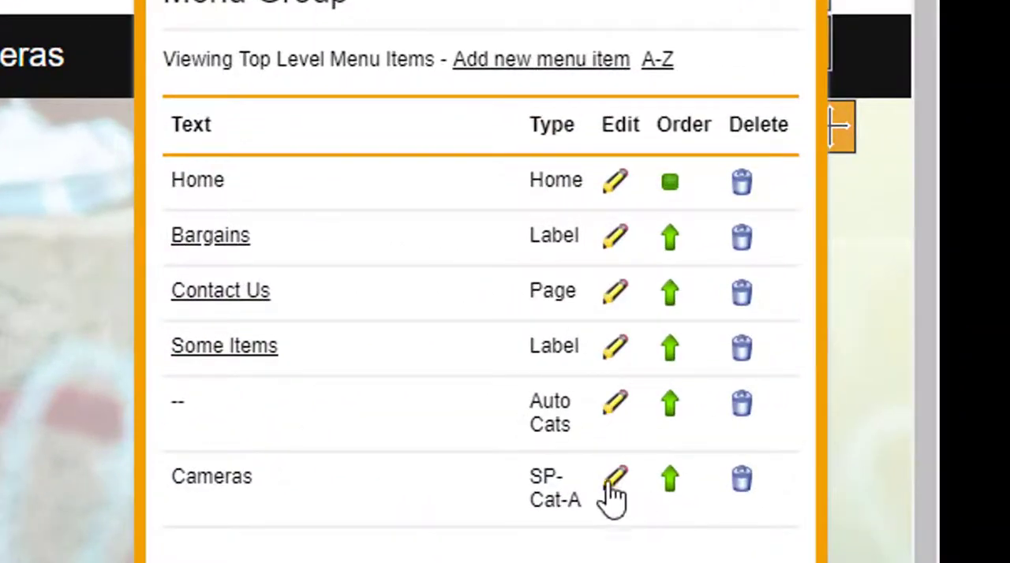
left_click(617, 483)
scroll(582, 428, "down", 5)
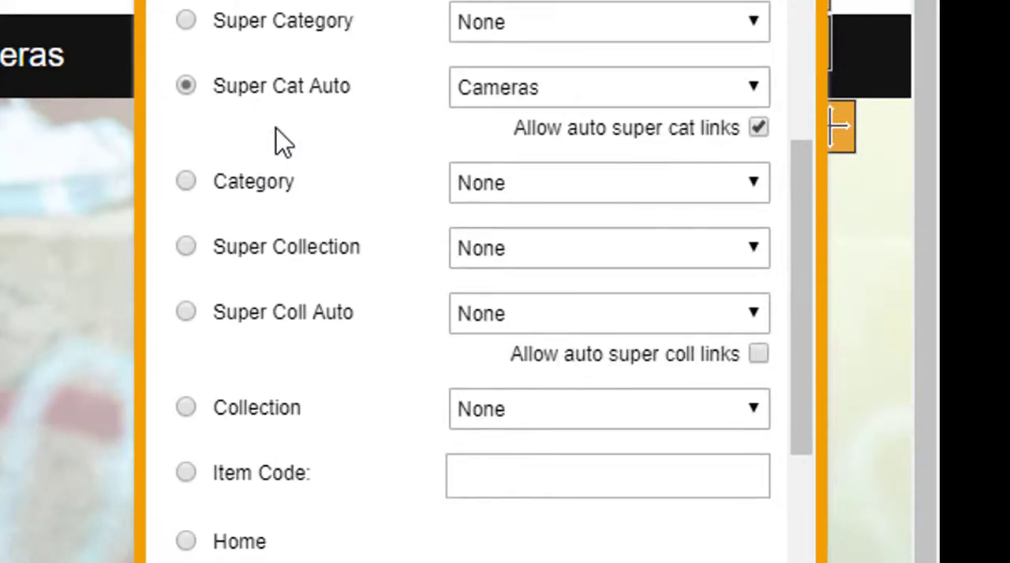
scroll(292, 182, "up", 2)
scroll(315, 237, "down", 2)
scroll(414, 244, "up", 2)
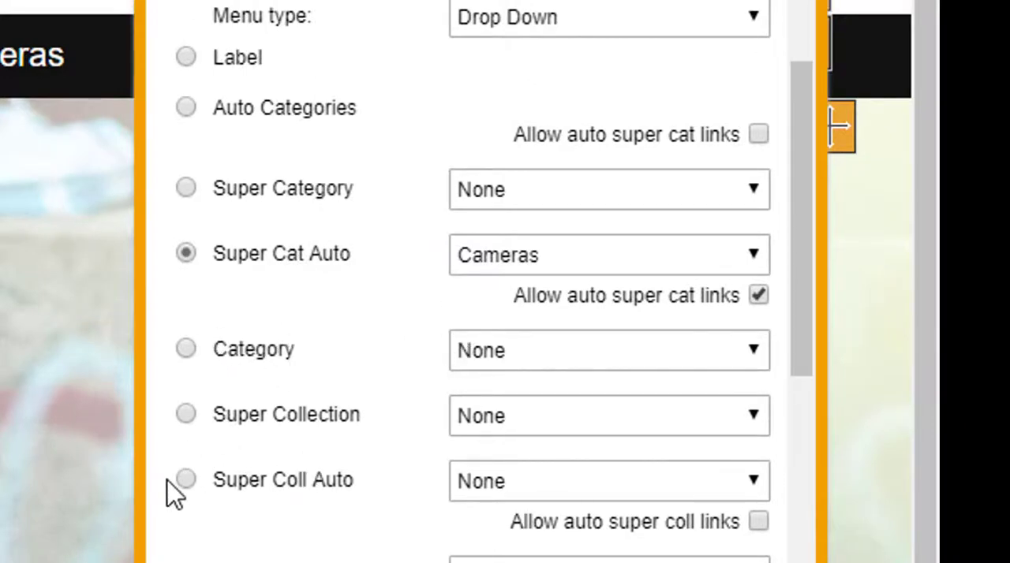
scroll(234, 447, "down", 2)
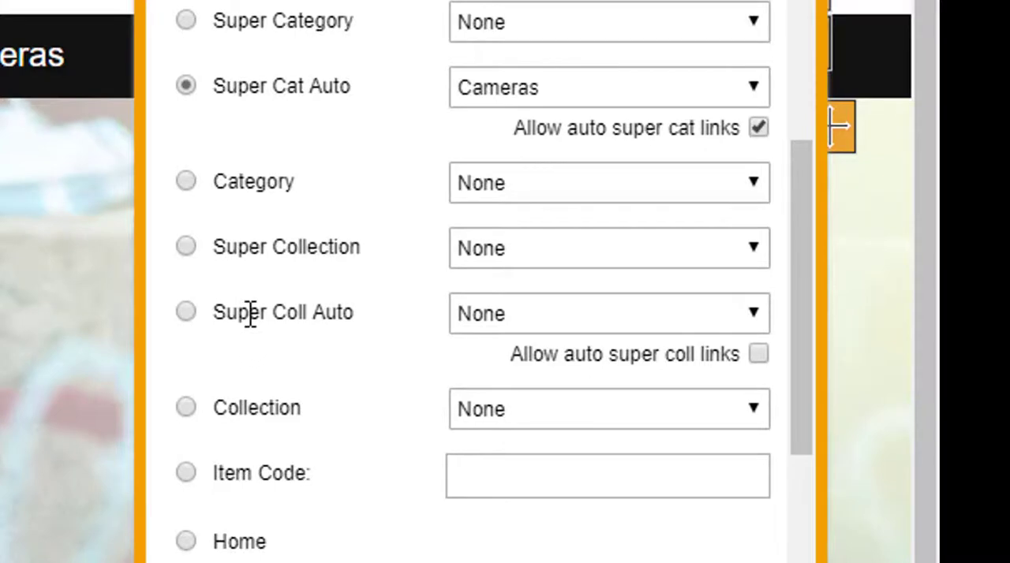
scroll(264, 304, "up", 2)
scroll(327, 350, "down", 2)
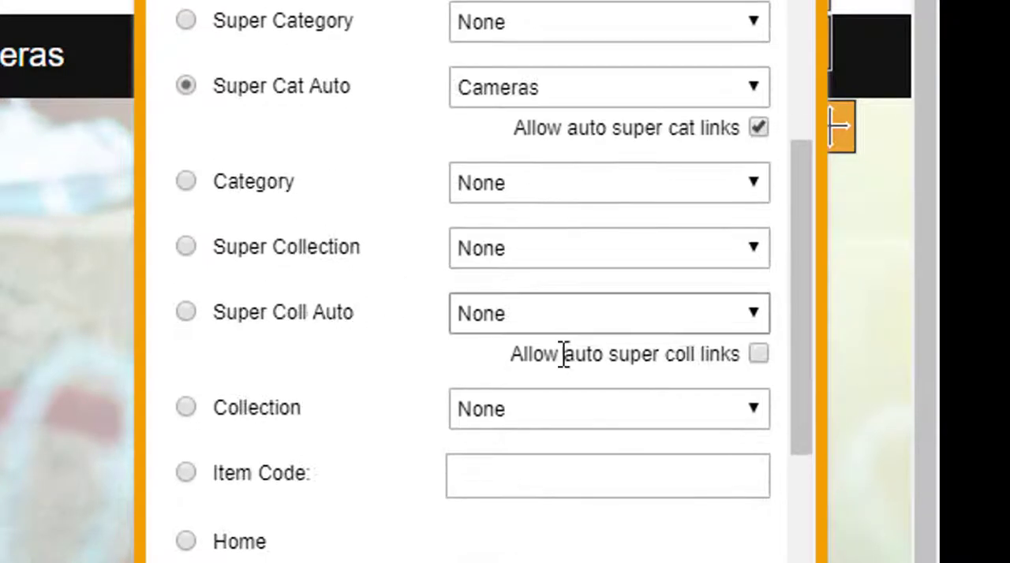
- Link the entry to item code Product2, rename it "Best Item", save it and close the menu group editor
scroll(347, 316, "down", 2)
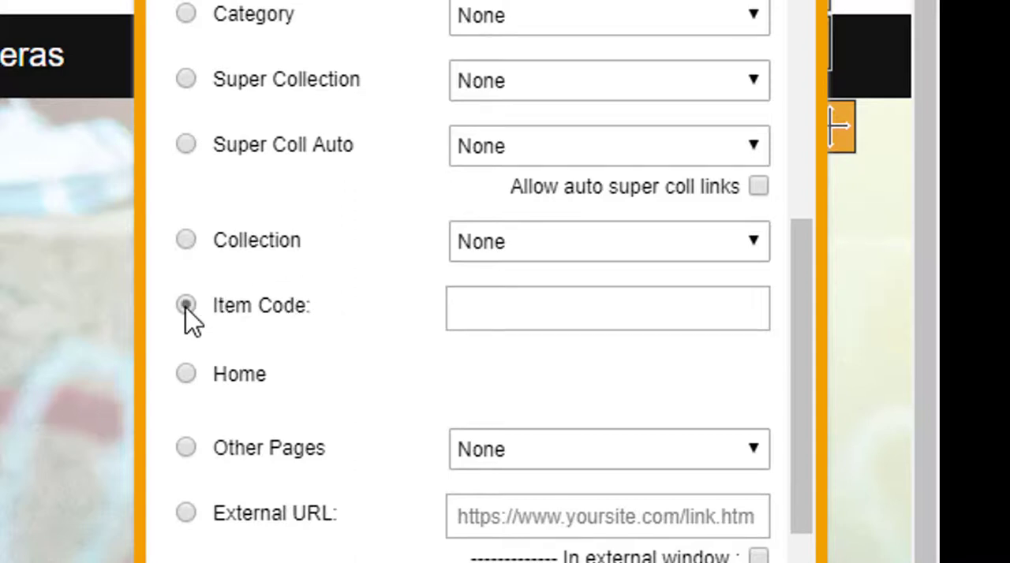
left_click(489, 318)
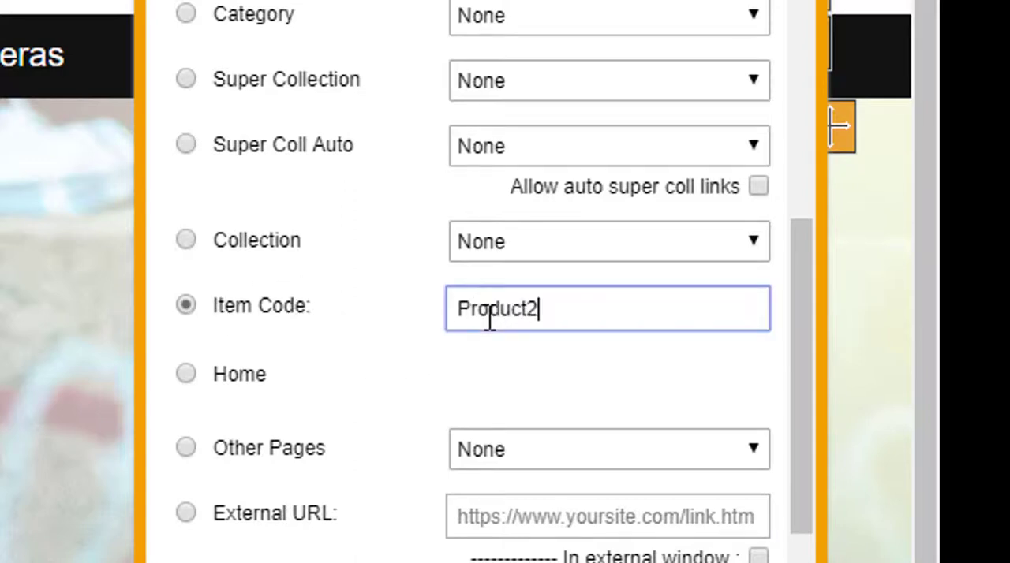
scroll(490, 318, "up", 6)
left_click_drag(577, 110, 311, 116)
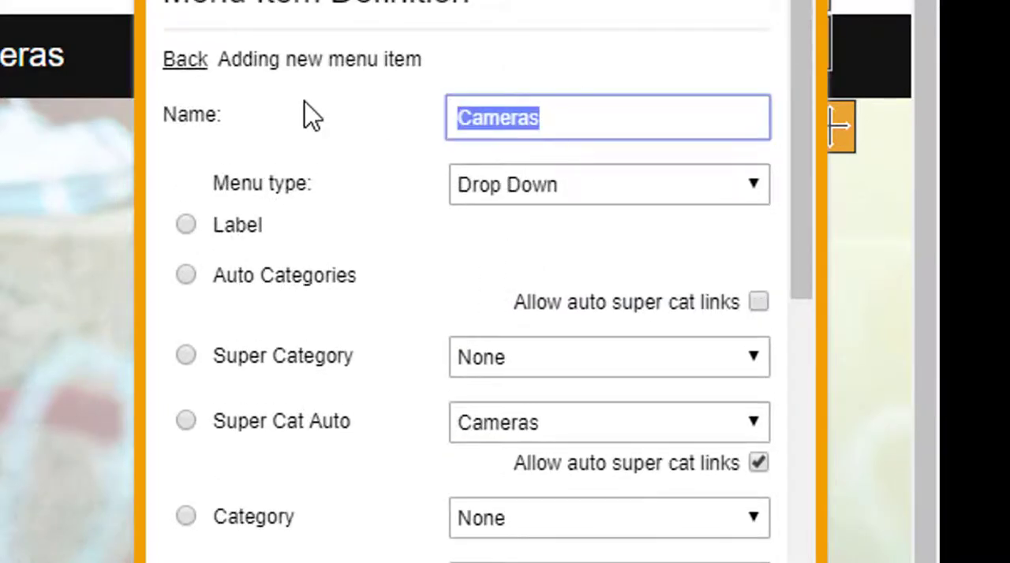
type("Best Item")
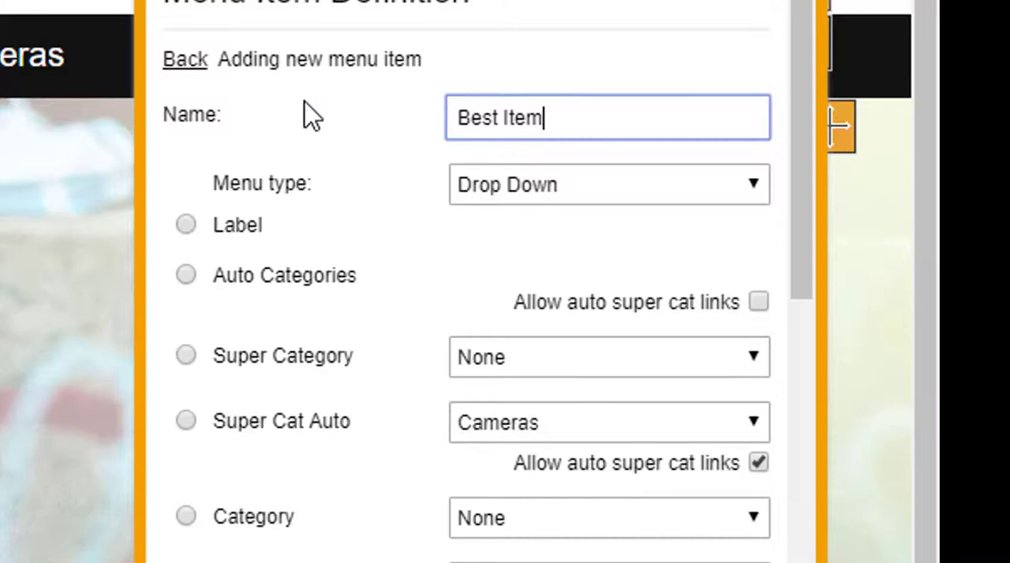
scroll(331, 174, "down", 9)
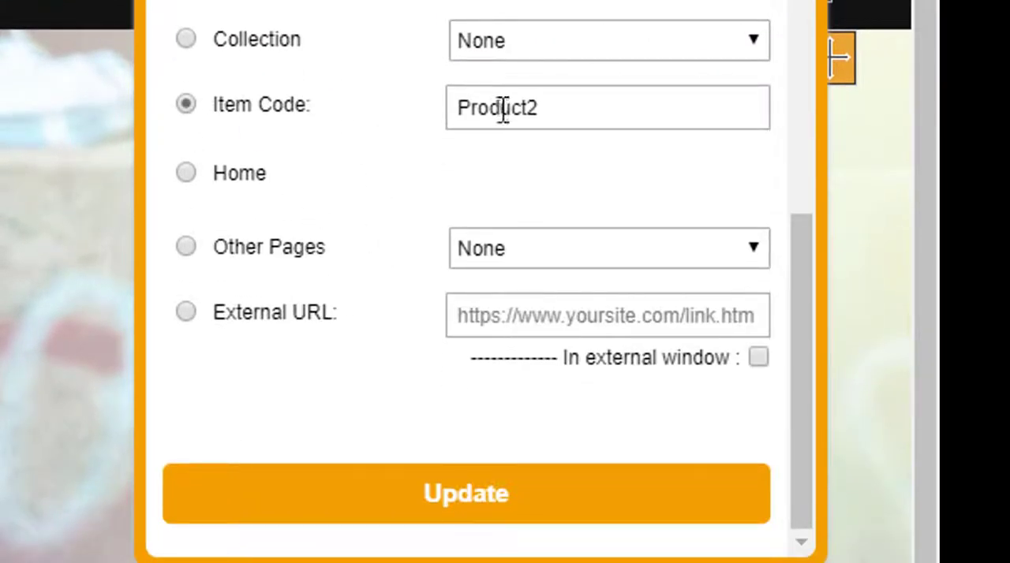
left_click(461, 491)
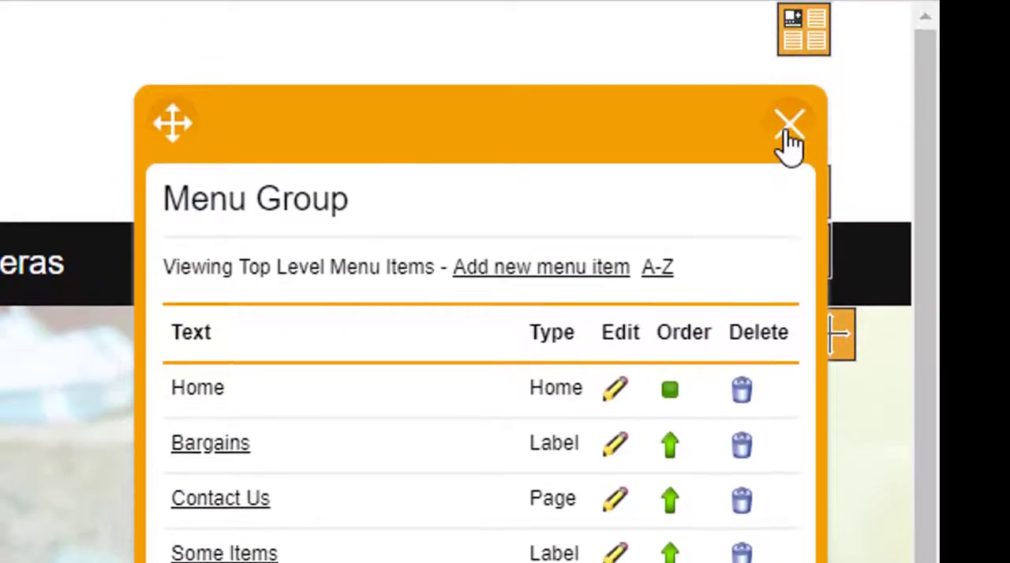
left_click(787, 132)
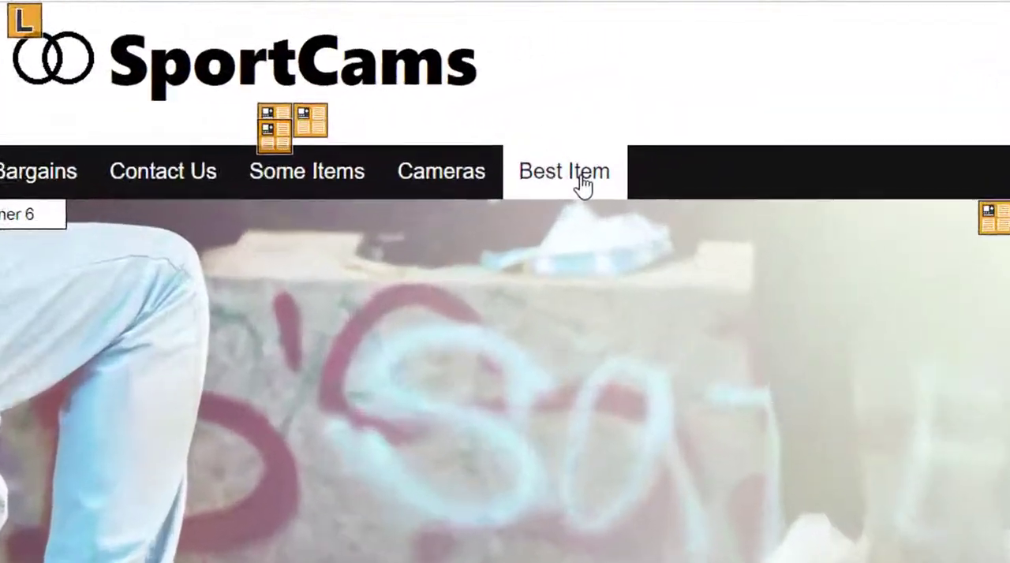
- Test the Best Item link in the navigation menu and return to the home page
left_click(582, 186)
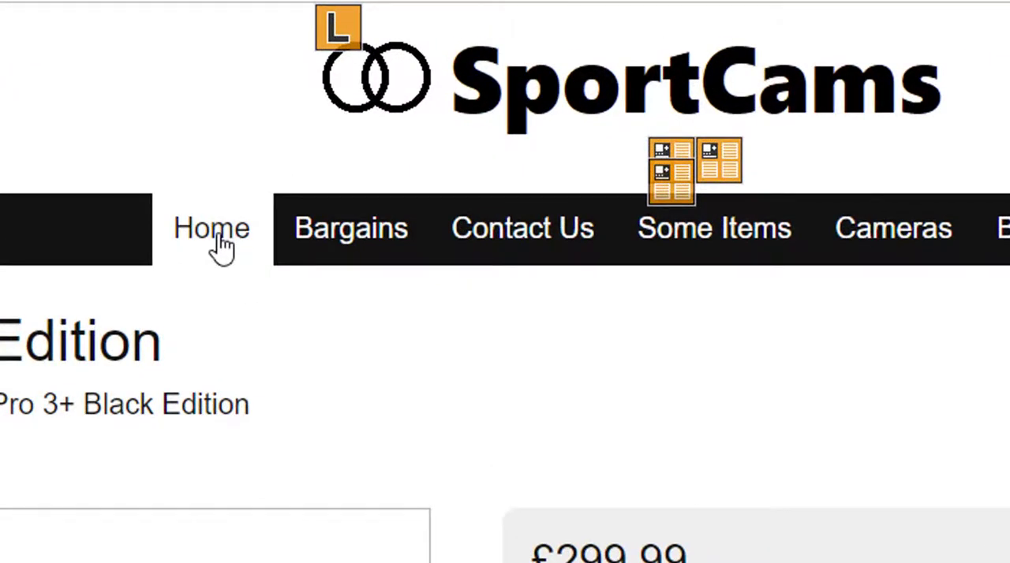
left_click(223, 246)
- Edit the Best Item menu entry and link it to the Harry Potter Books page under Other Pages
left_click(173, 221)
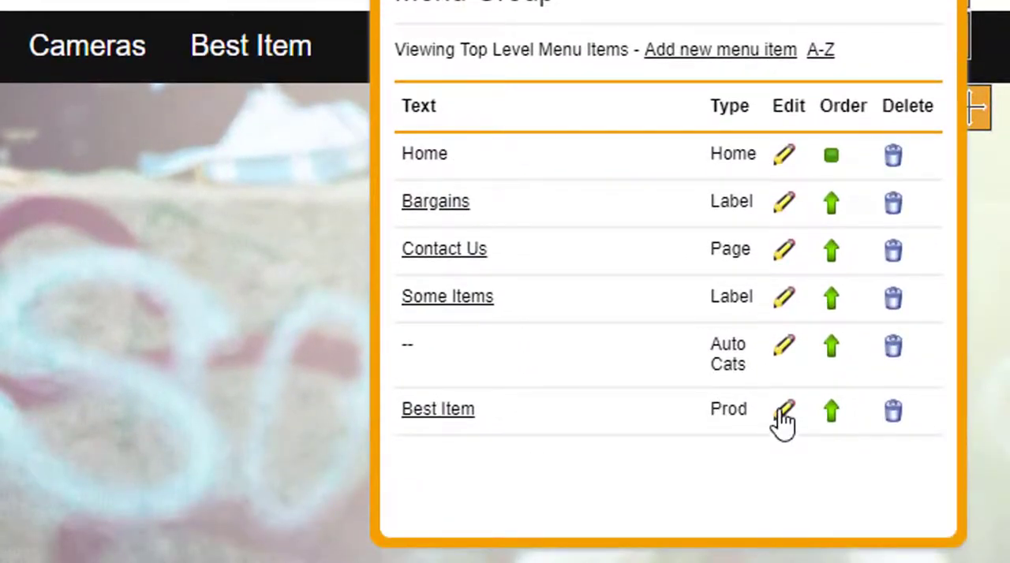
left_click(783, 417)
scroll(652, 333, "down", 10)
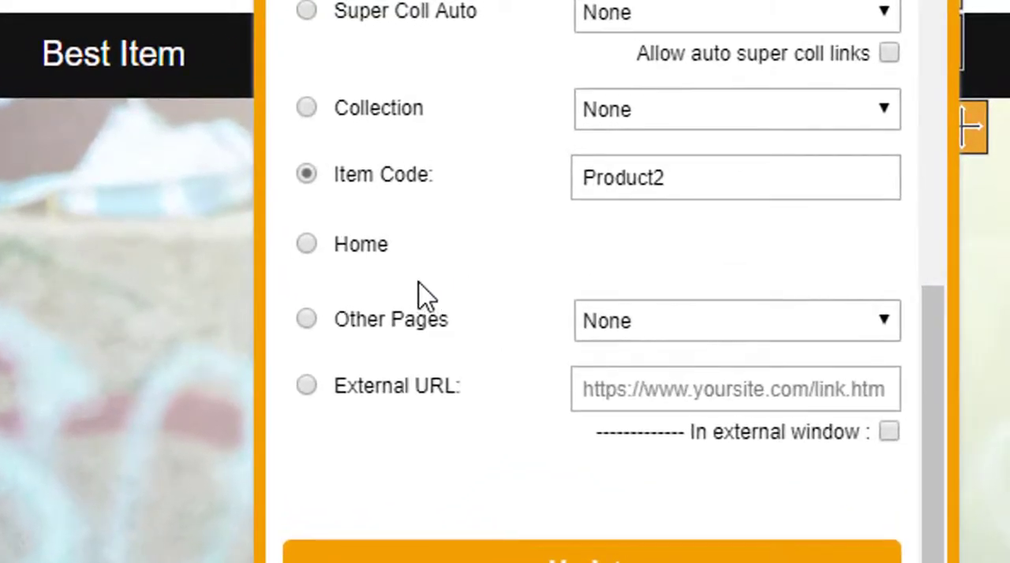
left_click(639, 331)
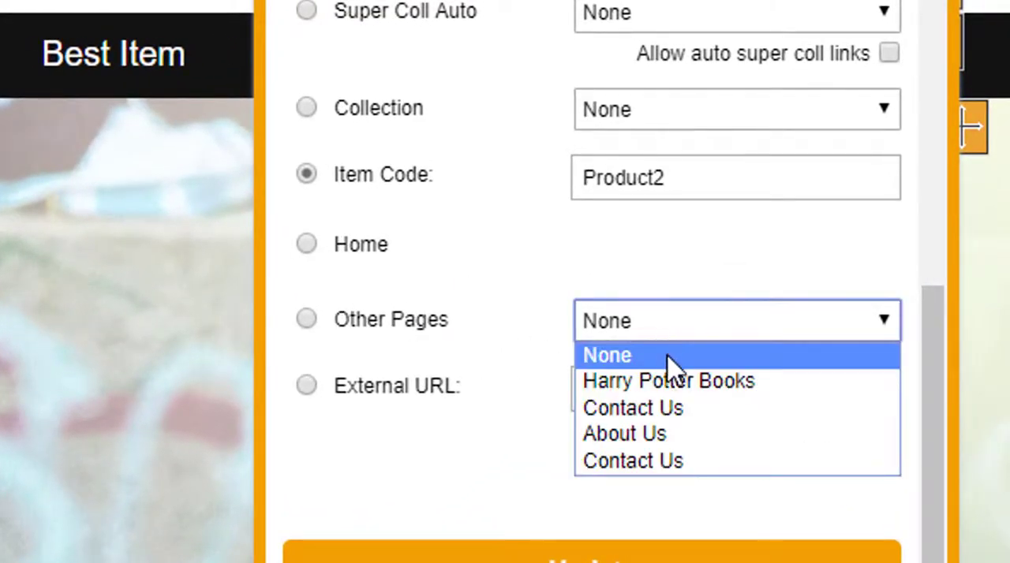
left_click(310, 319)
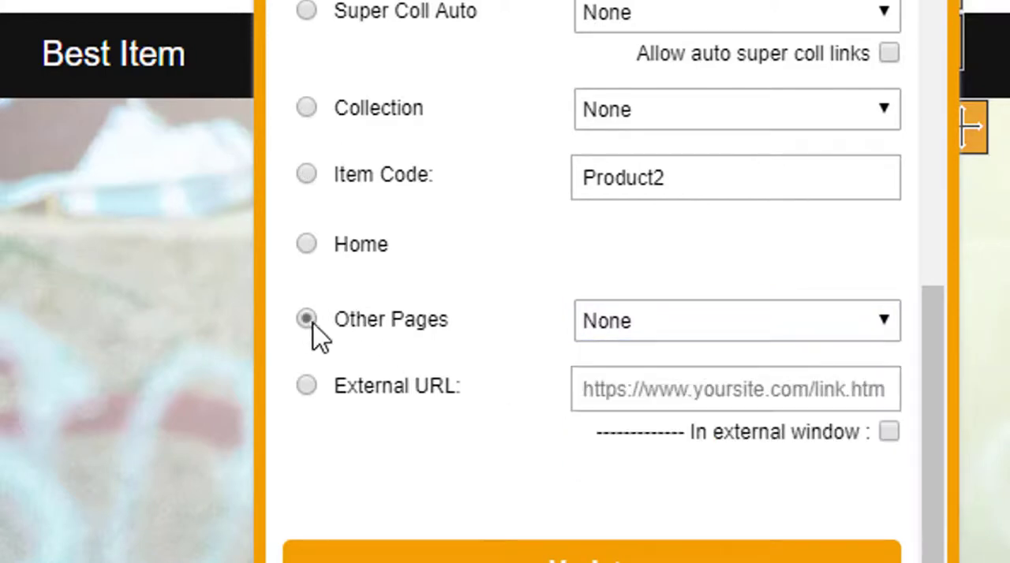
left_click(631, 335)
left_click(649, 380)
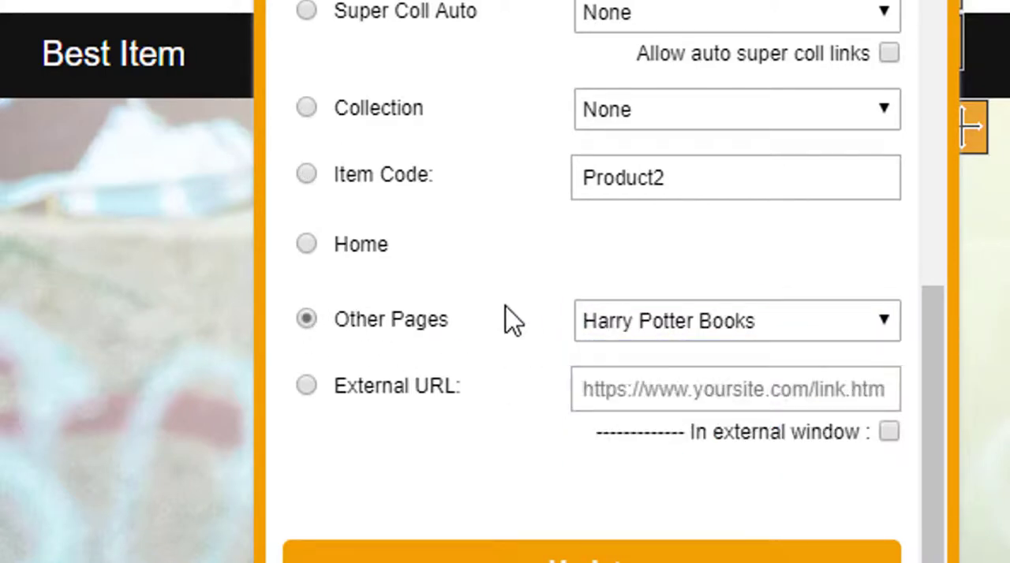
- Rename the Best Item entry "Books", save it and close the menu group editor
scroll(552, 351, "up", 5)
scroll(552, 351, "up", 3)
left_click_drag(689, 114, 442, 118)
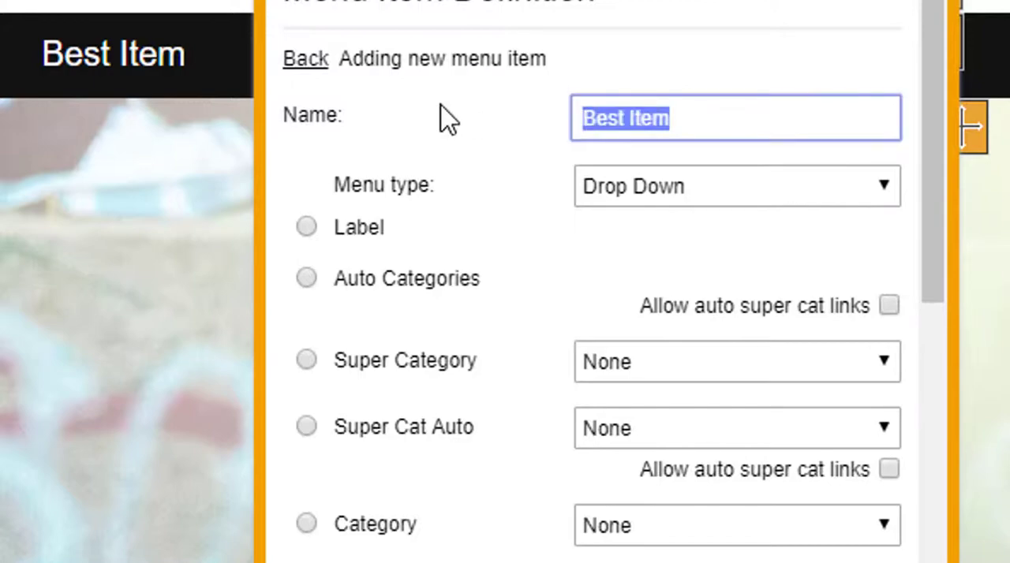
type("Books")
scroll(442, 237, "down", 10)
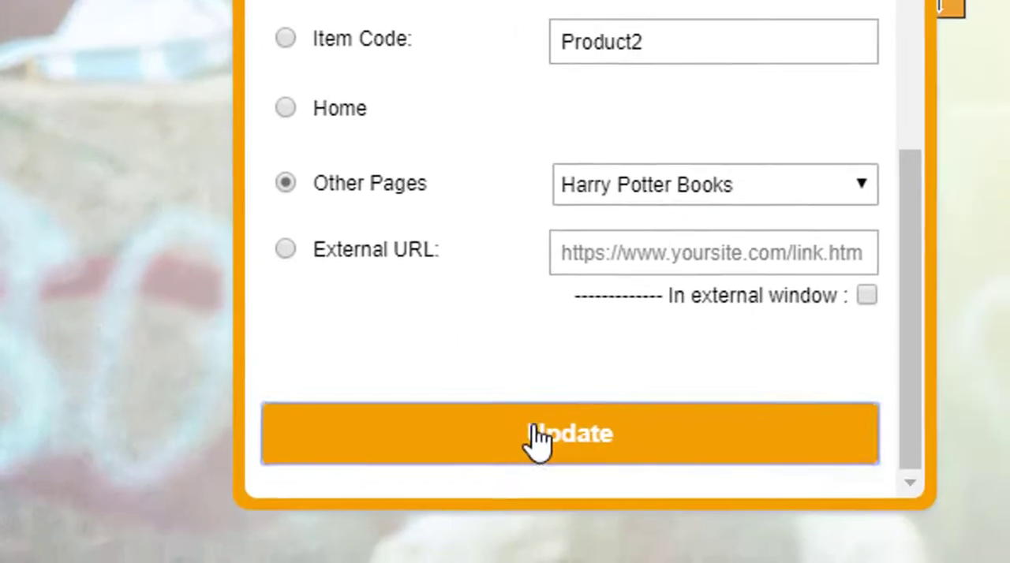
left_click(536, 440)
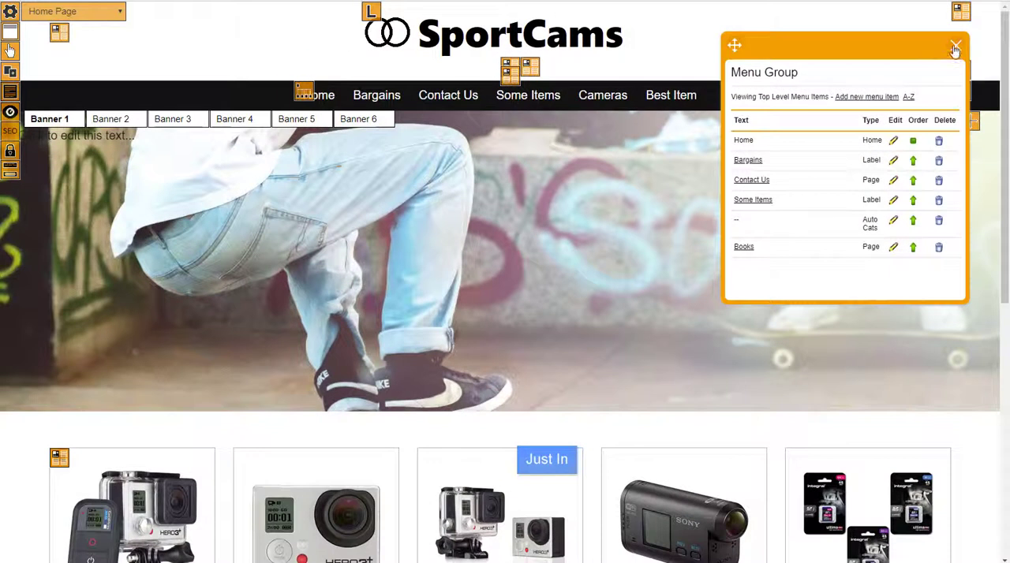
left_click(946, 2)
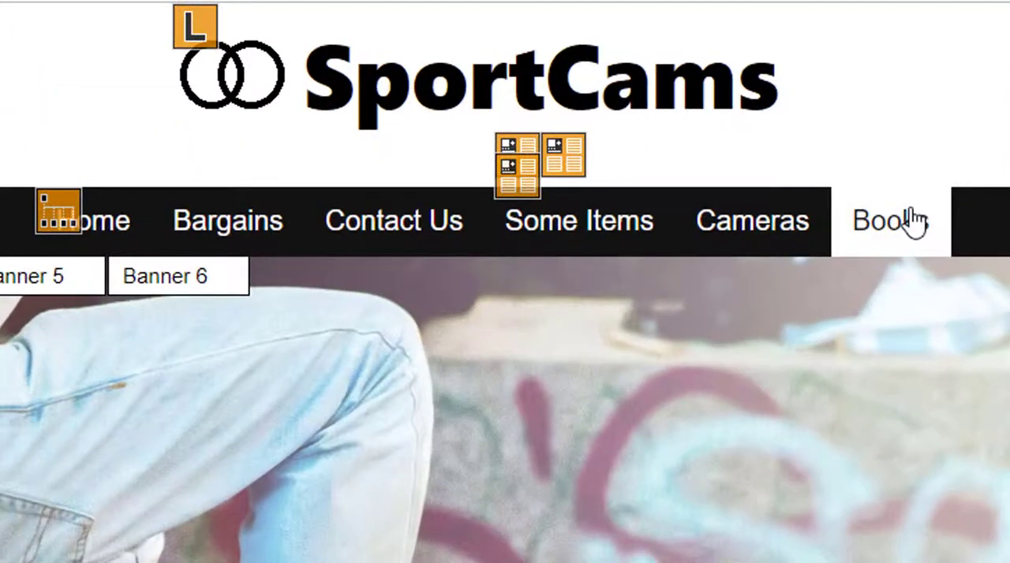
- Test the Books link, examine the store's list of other pages and return to the home page
left_click(911, 219)
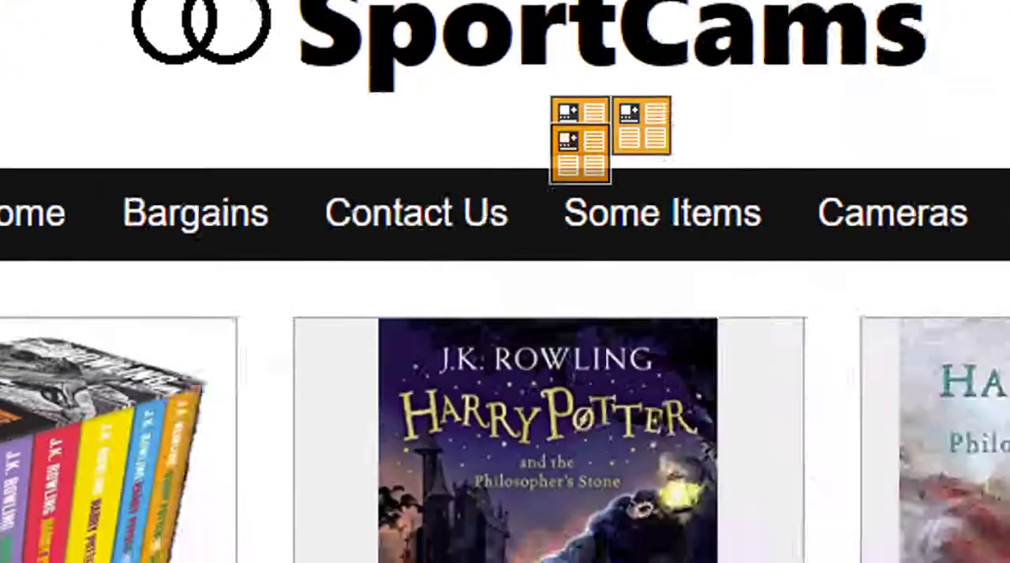
left_click(32, 220)
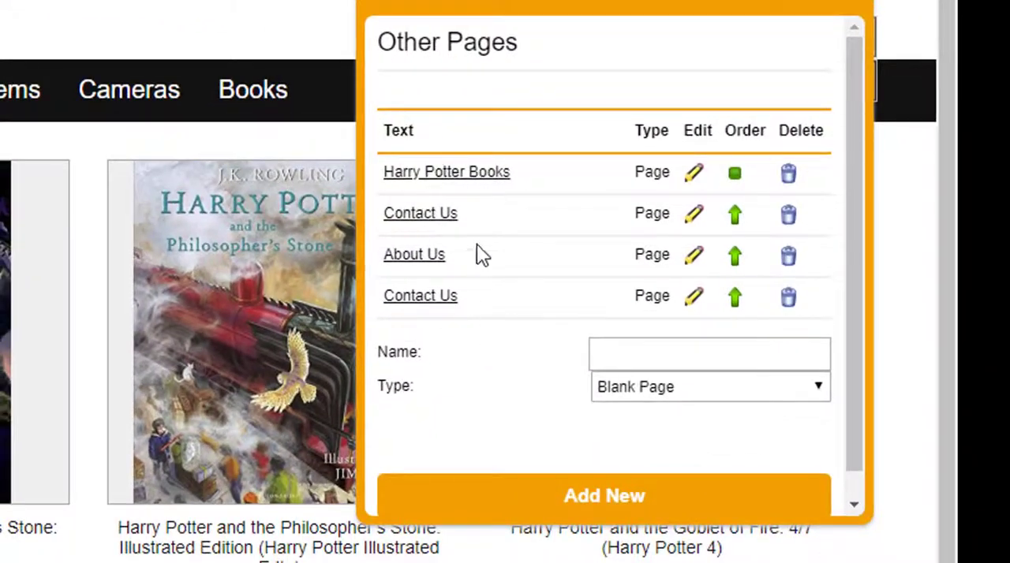
left_click(851, 11)
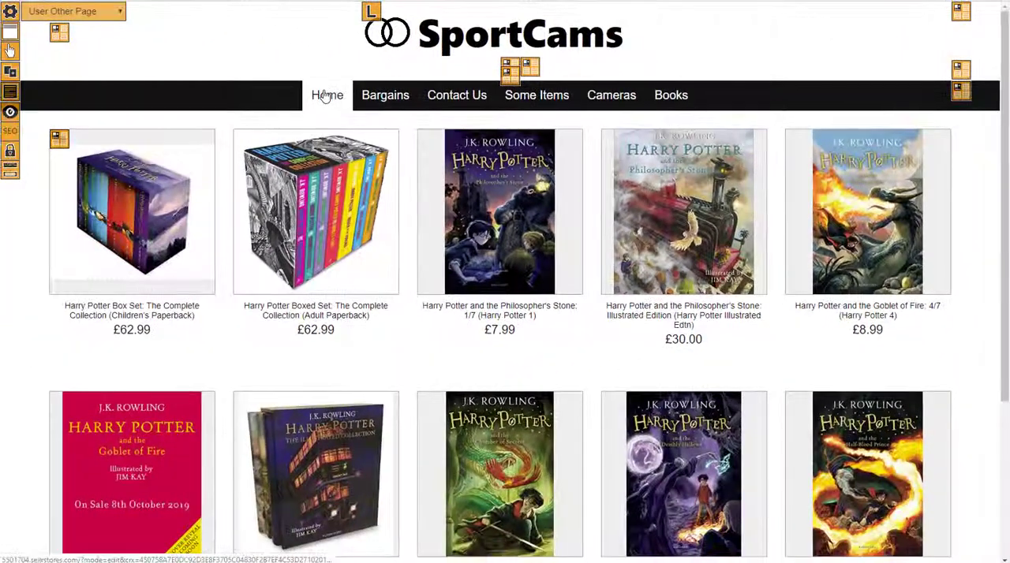
left_click(324, 95)
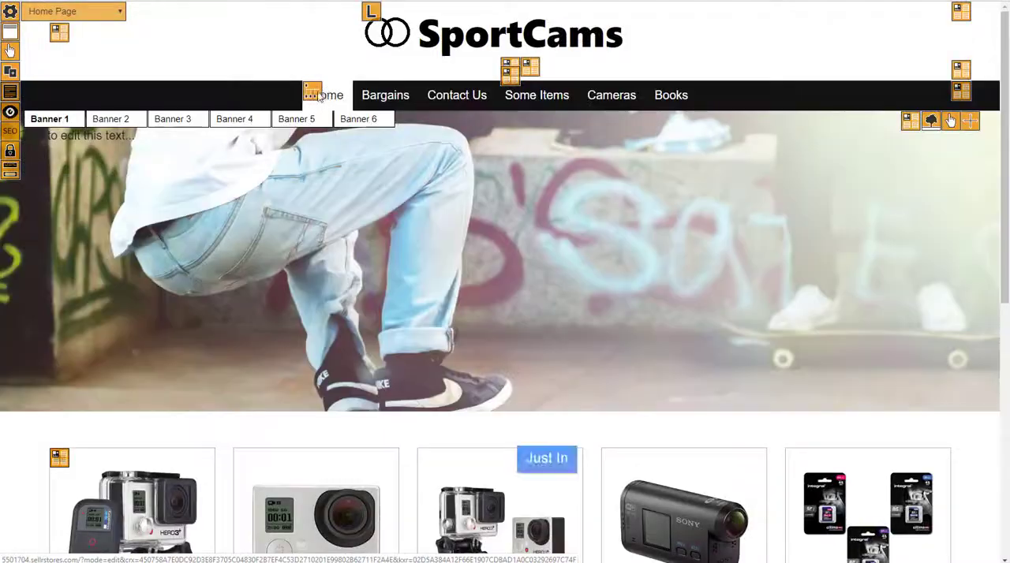
- Open the Books menu entry for editing and rename it "Blog"
left_click(313, 94)
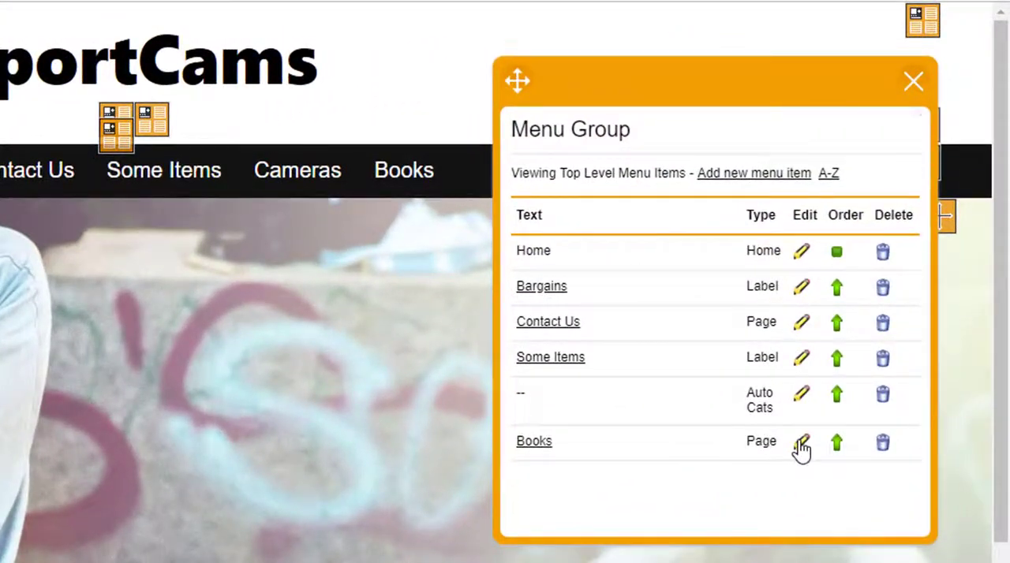
left_click(801, 448)
scroll(789, 383, "down", 10)
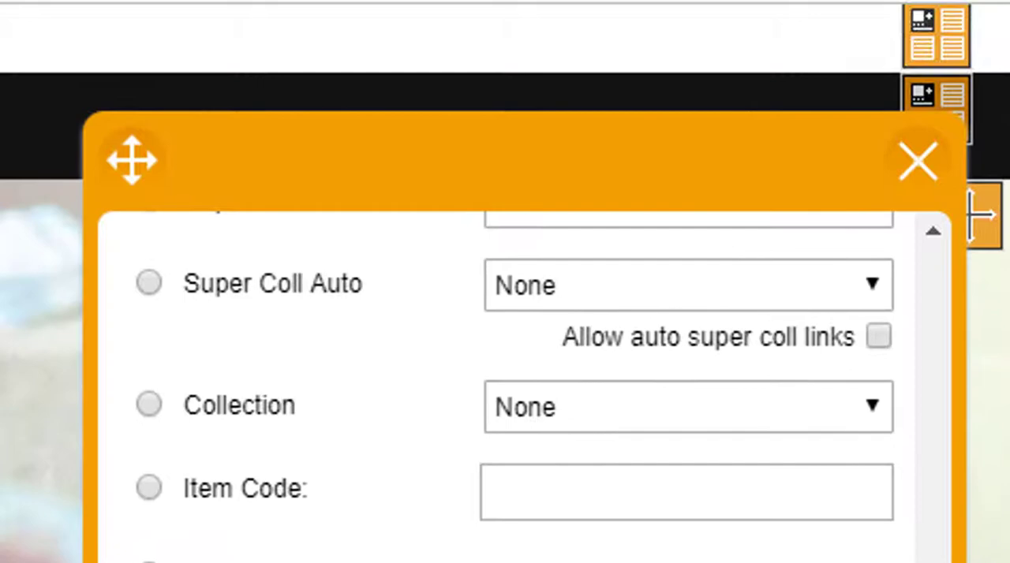
left_click_drag(931, 95, 845, 371)
left_click_drag(629, 424, 439, 422)
type("Blog")
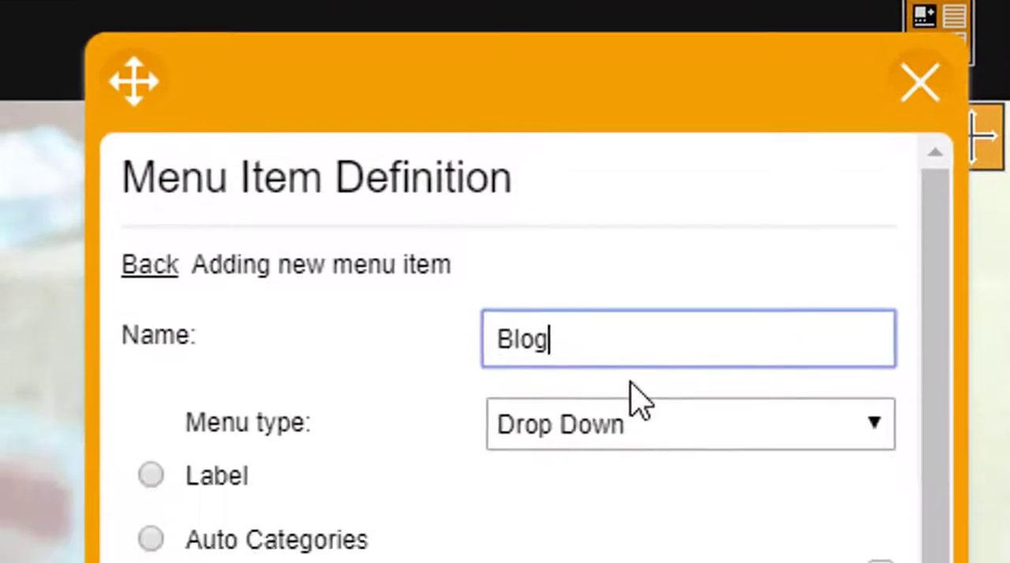
left_click_drag(934, 547, 881, 374)
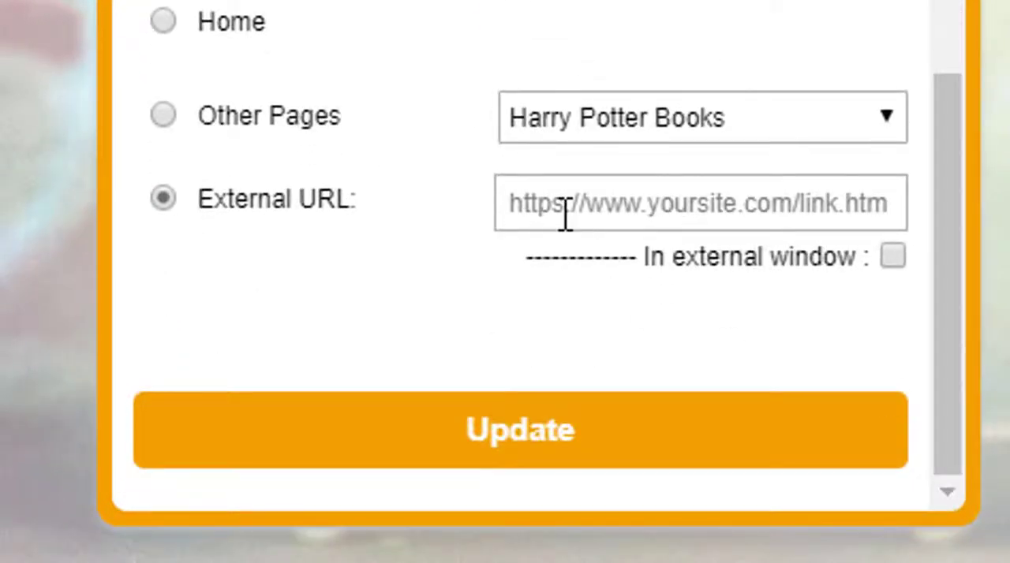
left_click(562, 212)
type("https:")
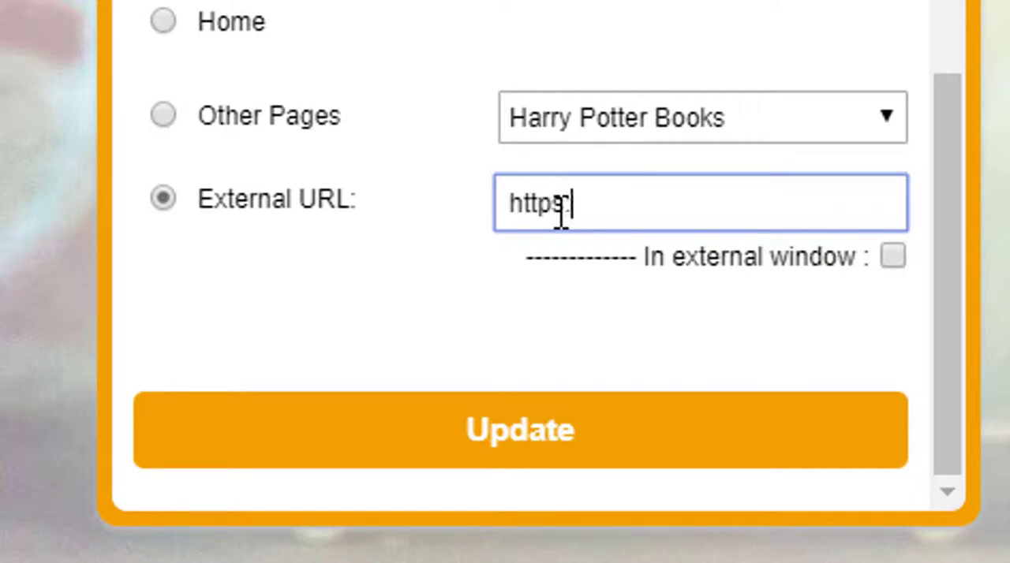
type("//blog.sellr")
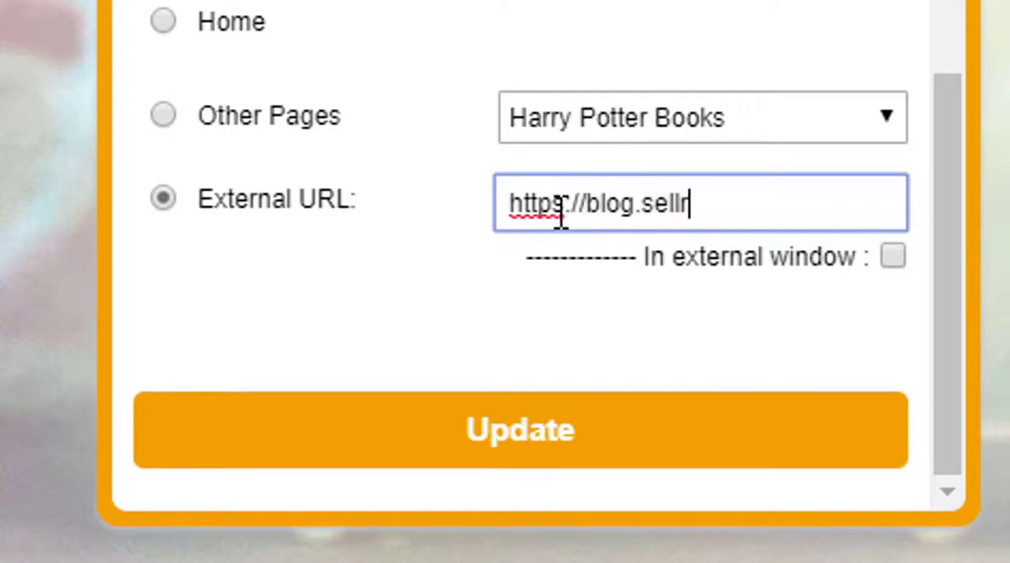
type(".com")
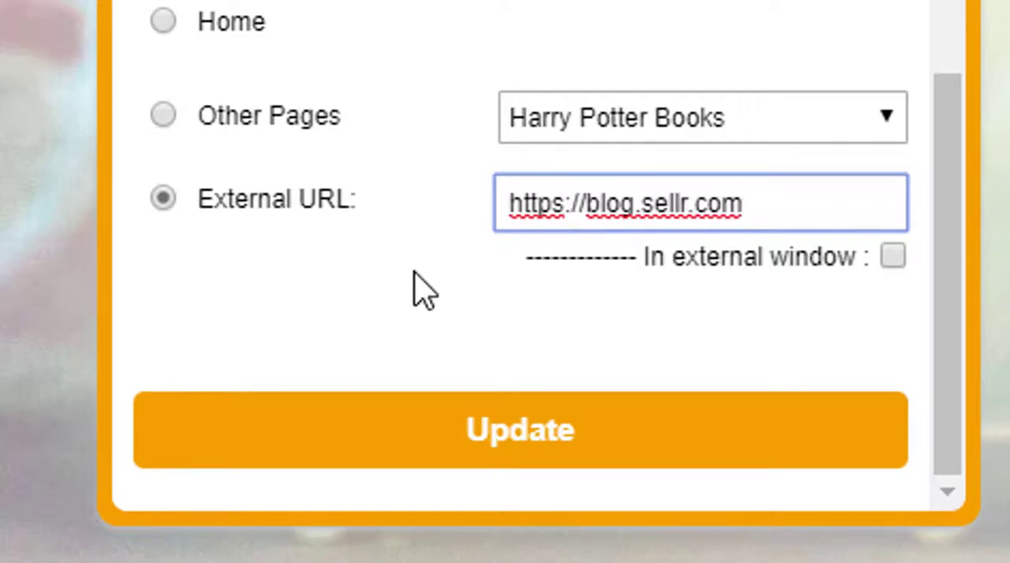
left_click(423, 288)
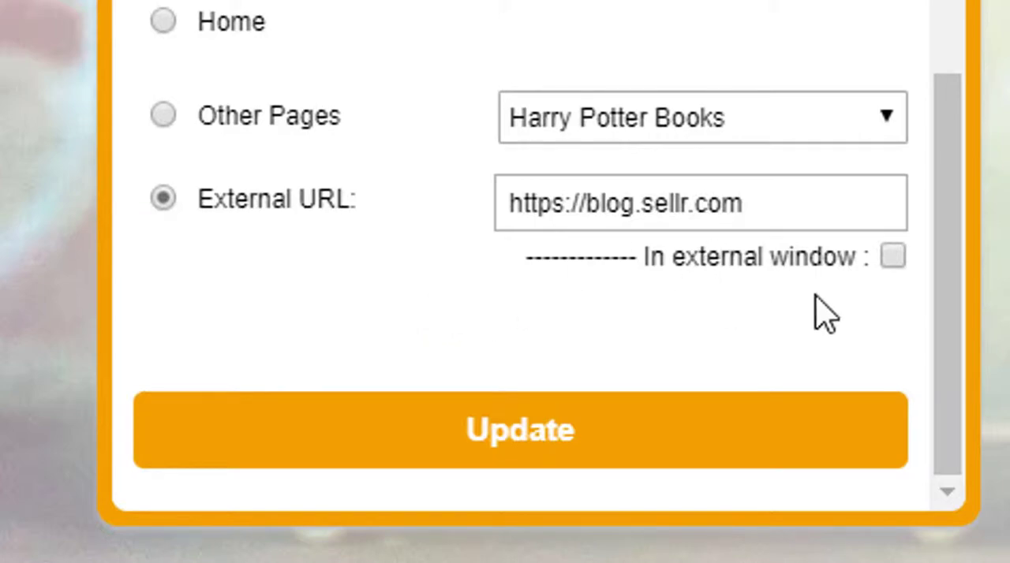
- Set the Blog entry to open in an external window, save it and test the link in the navigation menu
left_click(894, 257)
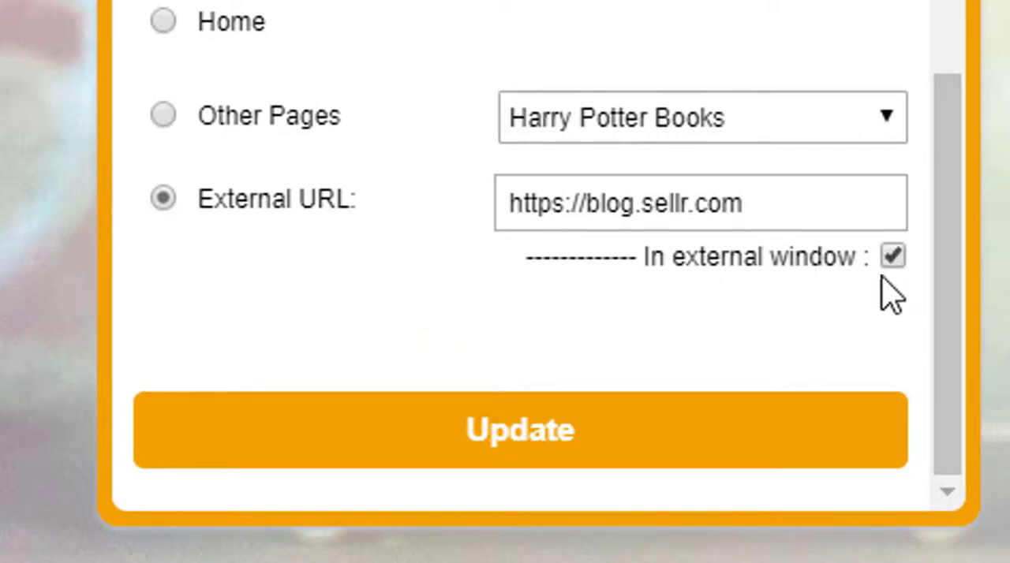
left_click(483, 436)
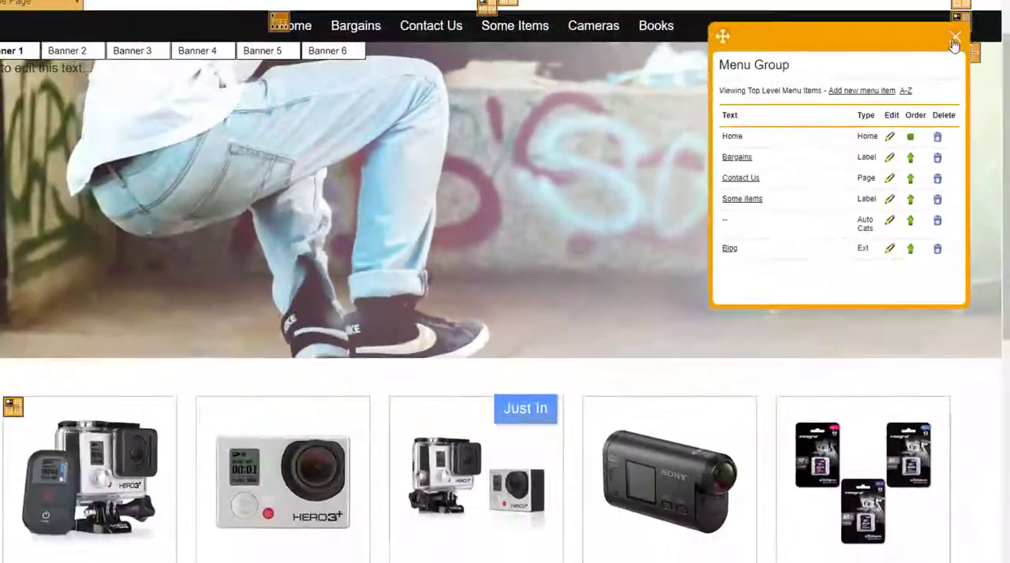
left_click(956, 39)
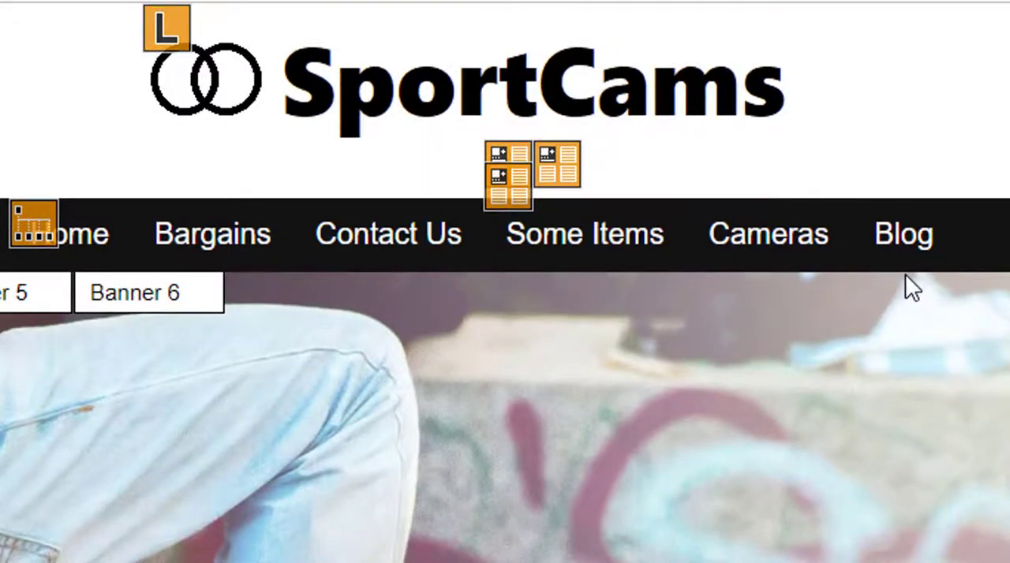
left_click(907, 241)
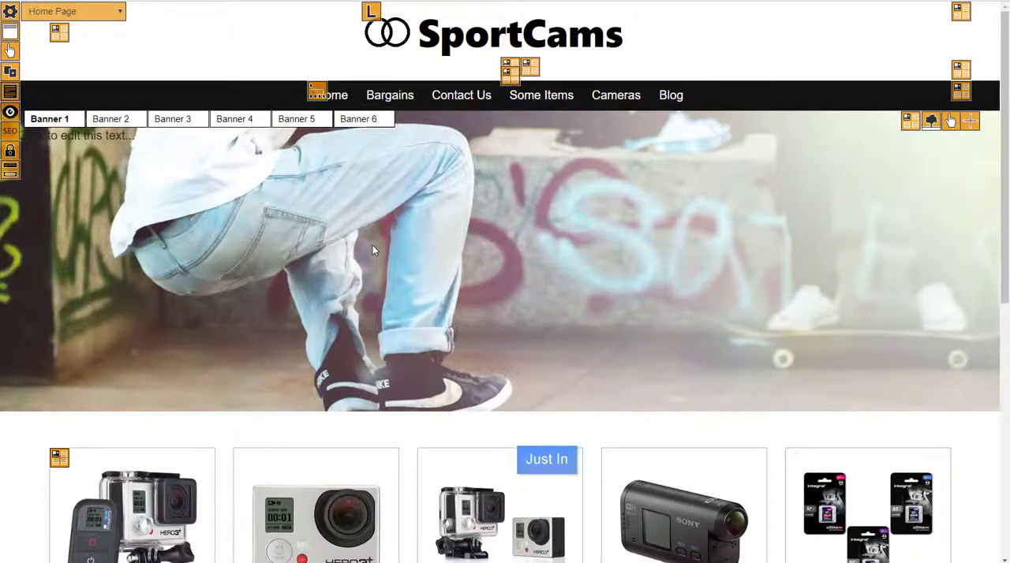
- Start a new button in the first footer menu's link group and choose the About Us page under Other Pages
scroll(375, 248, "down", 3)
scroll(501, 129, "up", 3)
scroll(300, 264, "down", 5)
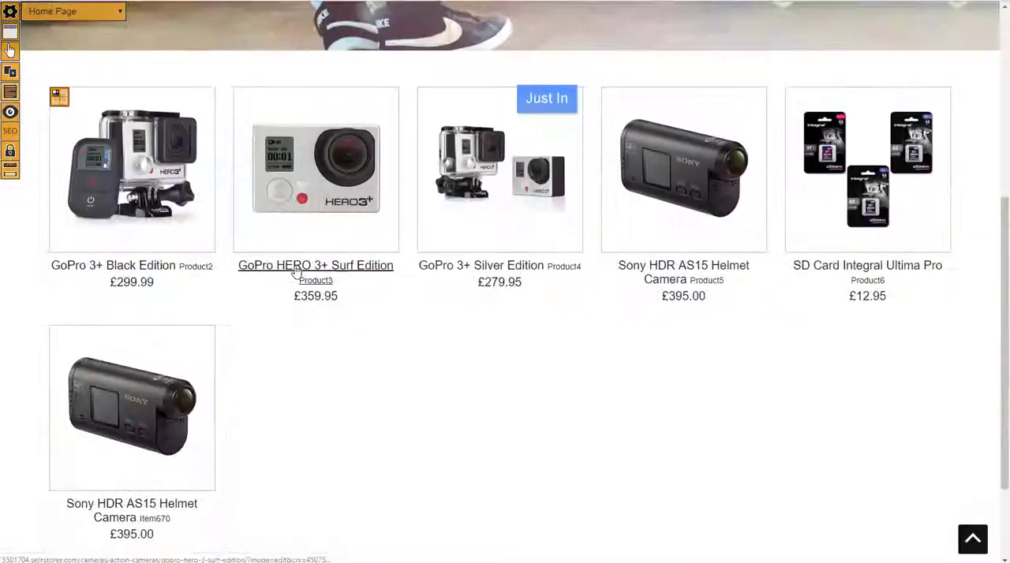
scroll(296, 271, "down", 3)
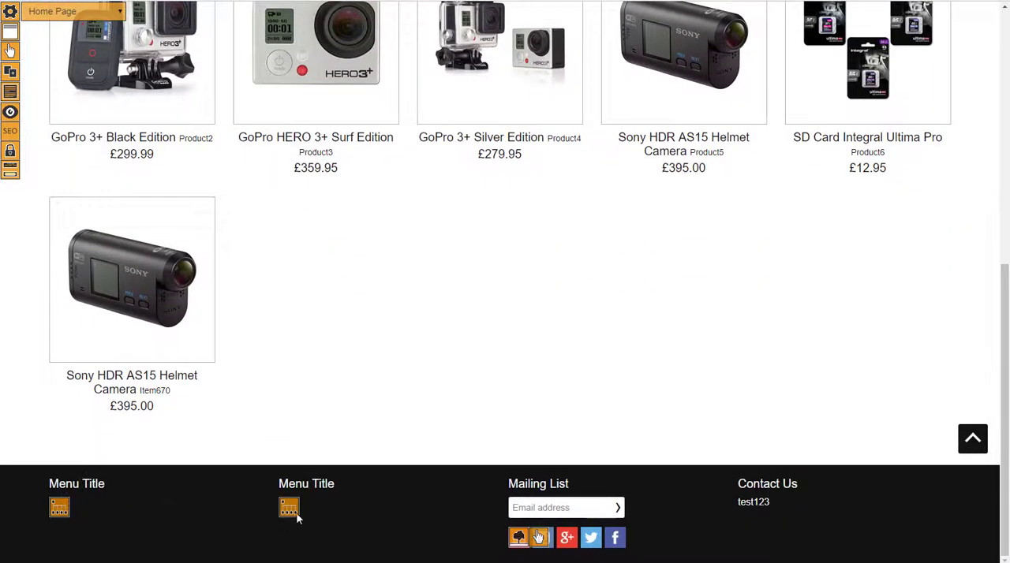
left_click(58, 510)
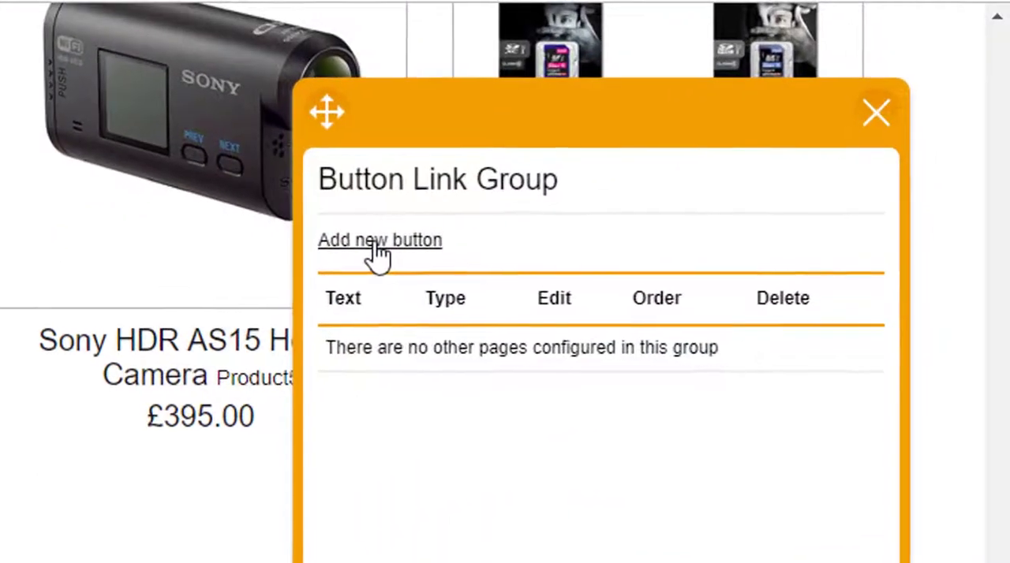
left_click(756, 97)
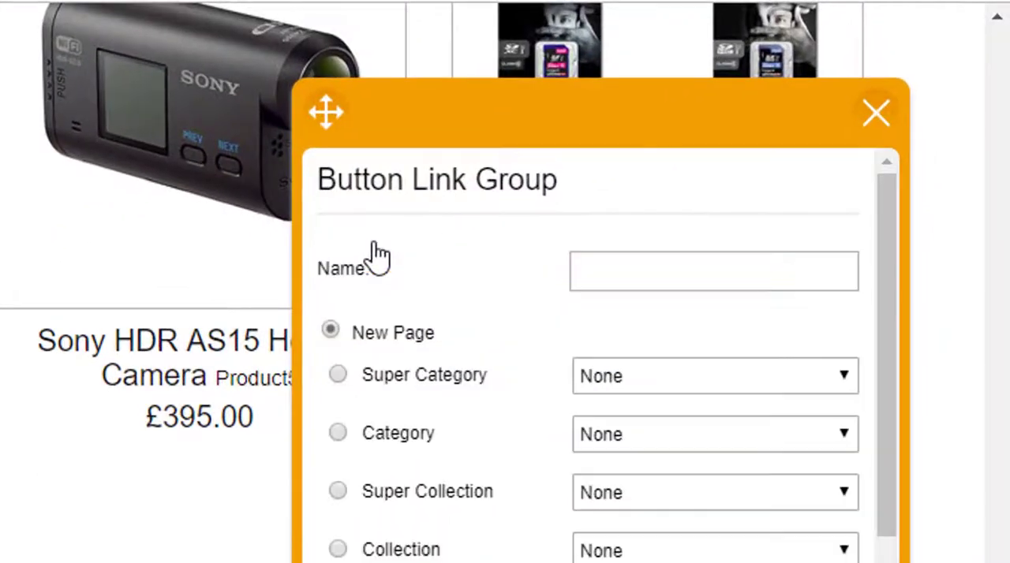
left_click(639, 268)
scroll(621, 395, "down", 4)
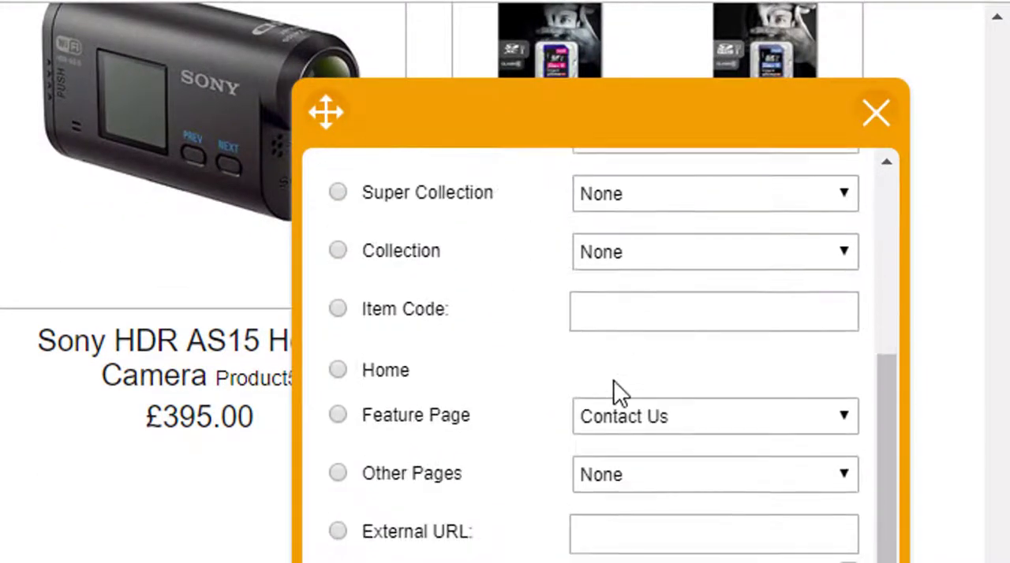
left_click(615, 473)
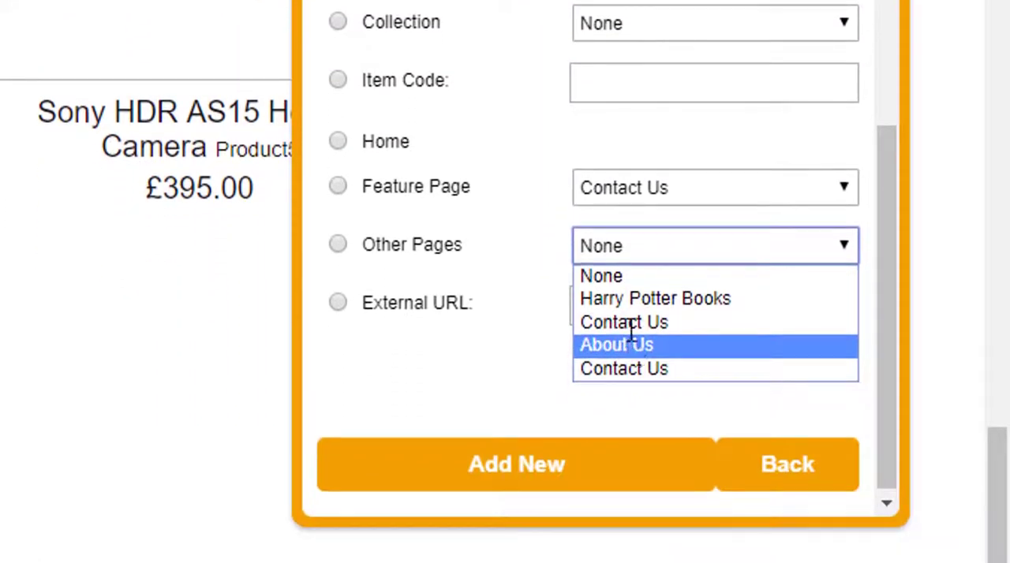
left_click(628, 341)
- Name the new footer button "About Us", add it and close the button link group
scroll(507, 168, "up", 3)
left_click(600, 43)
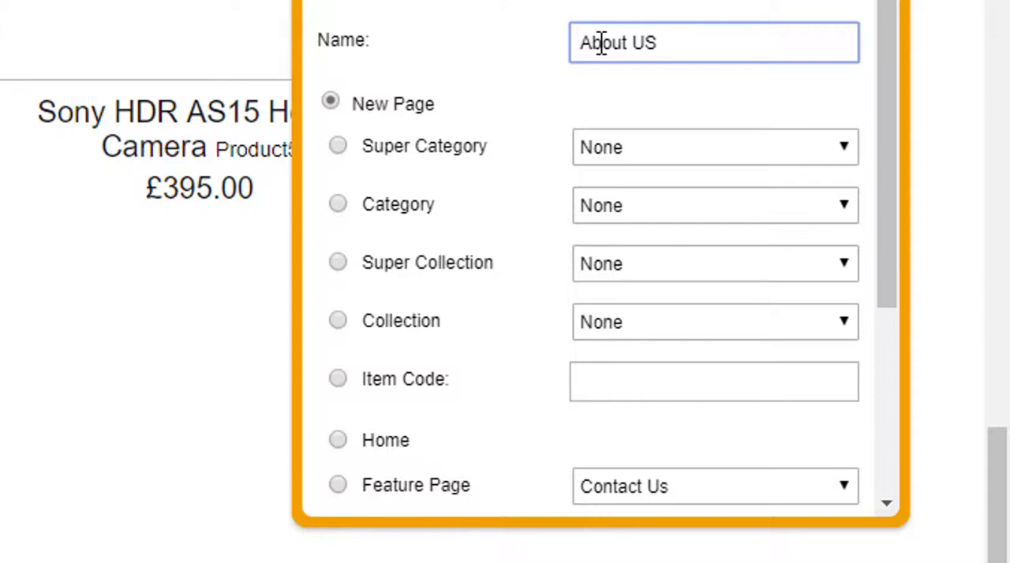
scroll(556, 225, "down", 4)
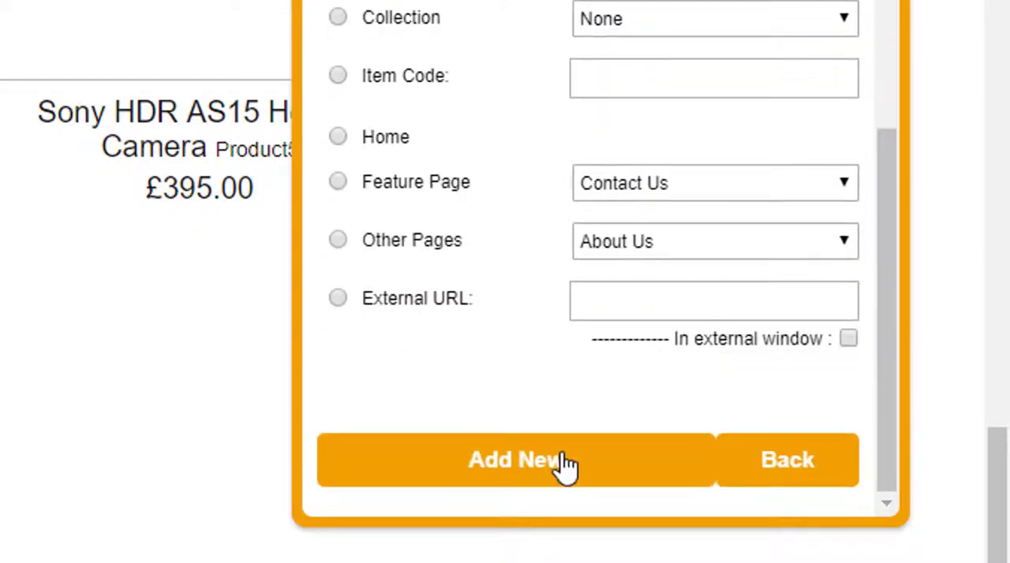
left_click(495, 477)
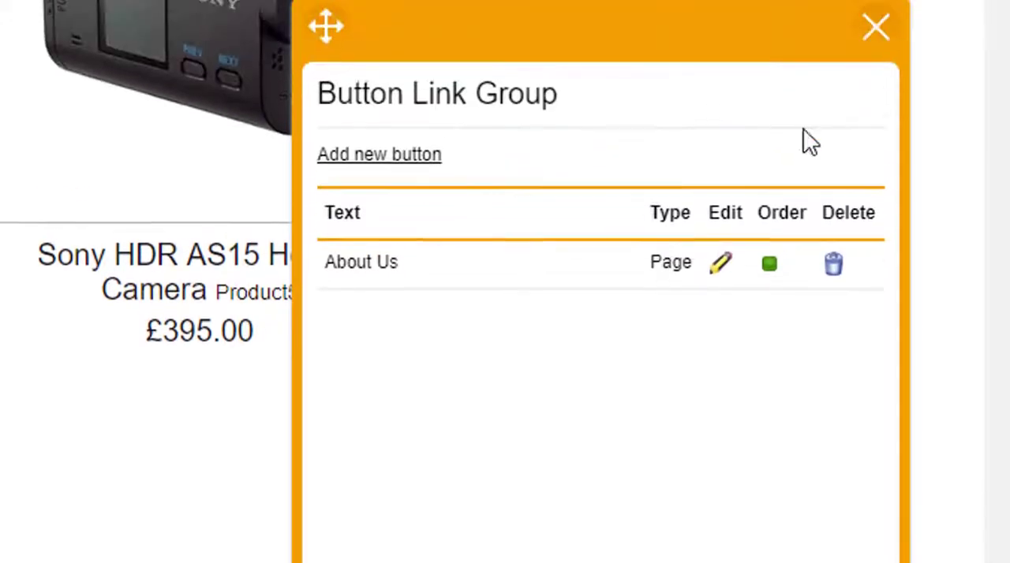
left_click(877, 119)
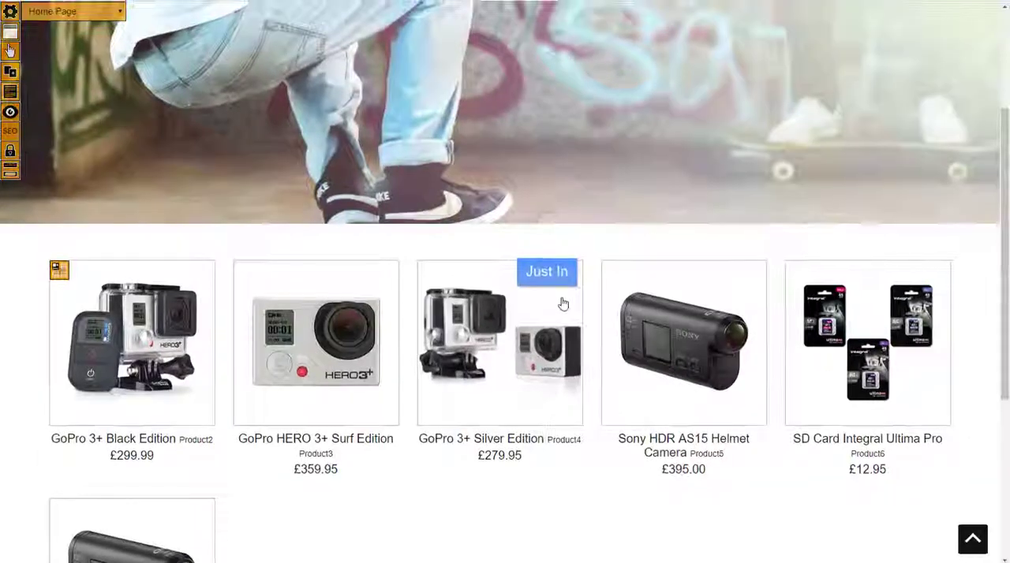
- Review the home page's navigation menu entries and the footer menus
scroll(631, 284, "up", 3)
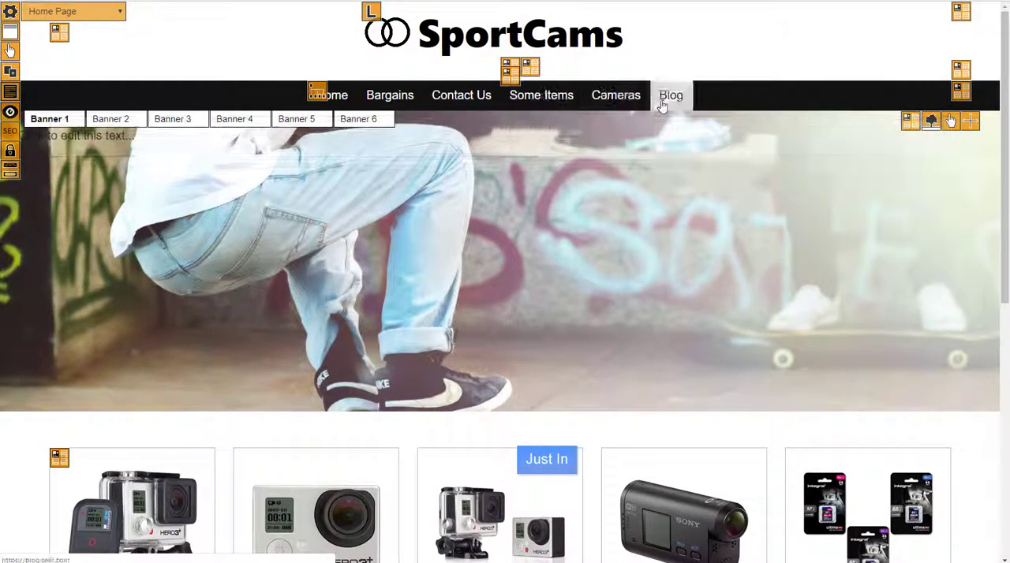
mouse_move(361, 96)
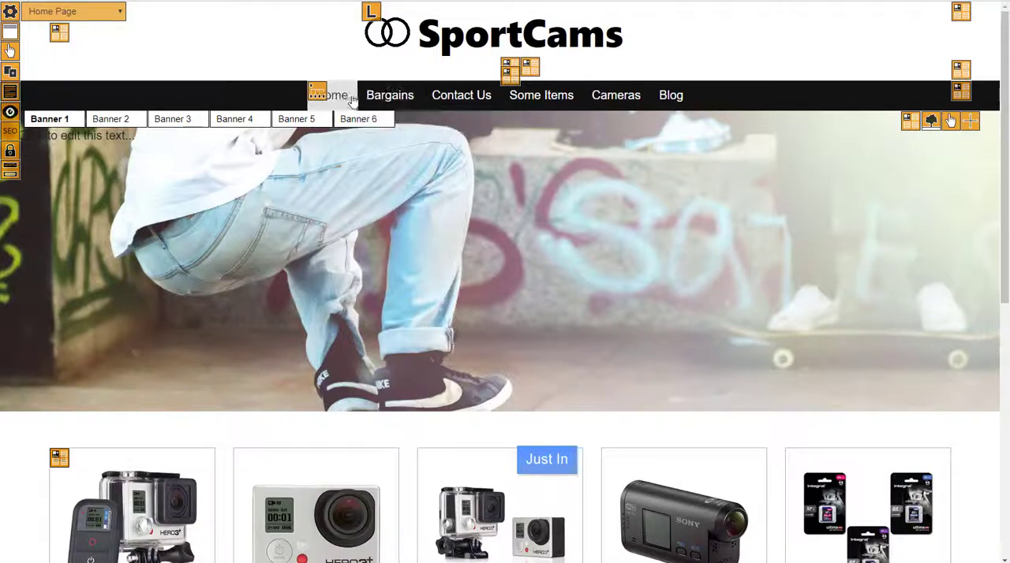
scroll(430, 284, "down", 3)
scroll(436, 264, "up", 3)
scroll(597, 269, "down", 6)
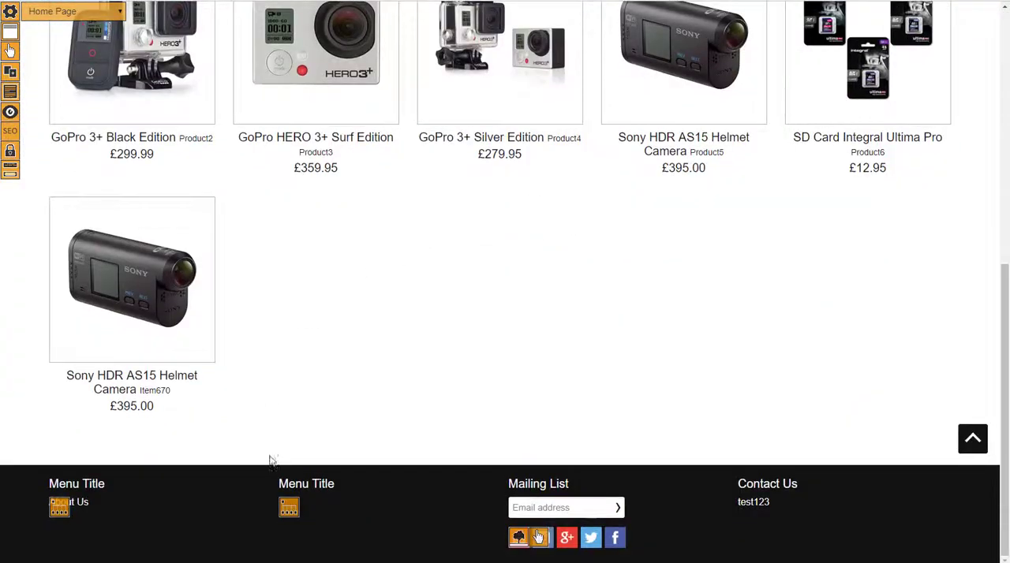
scroll(473, 356, "up", 6)
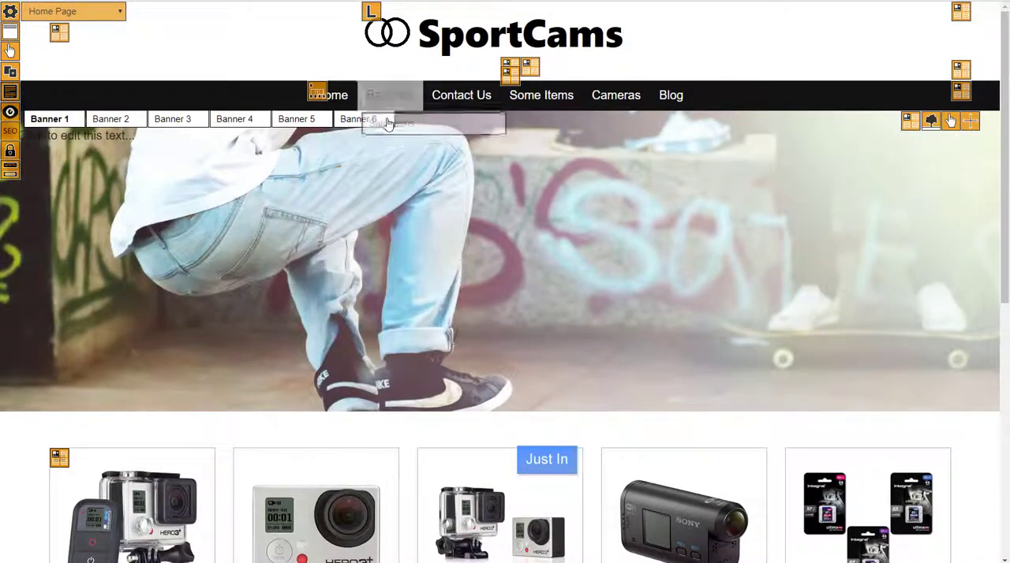